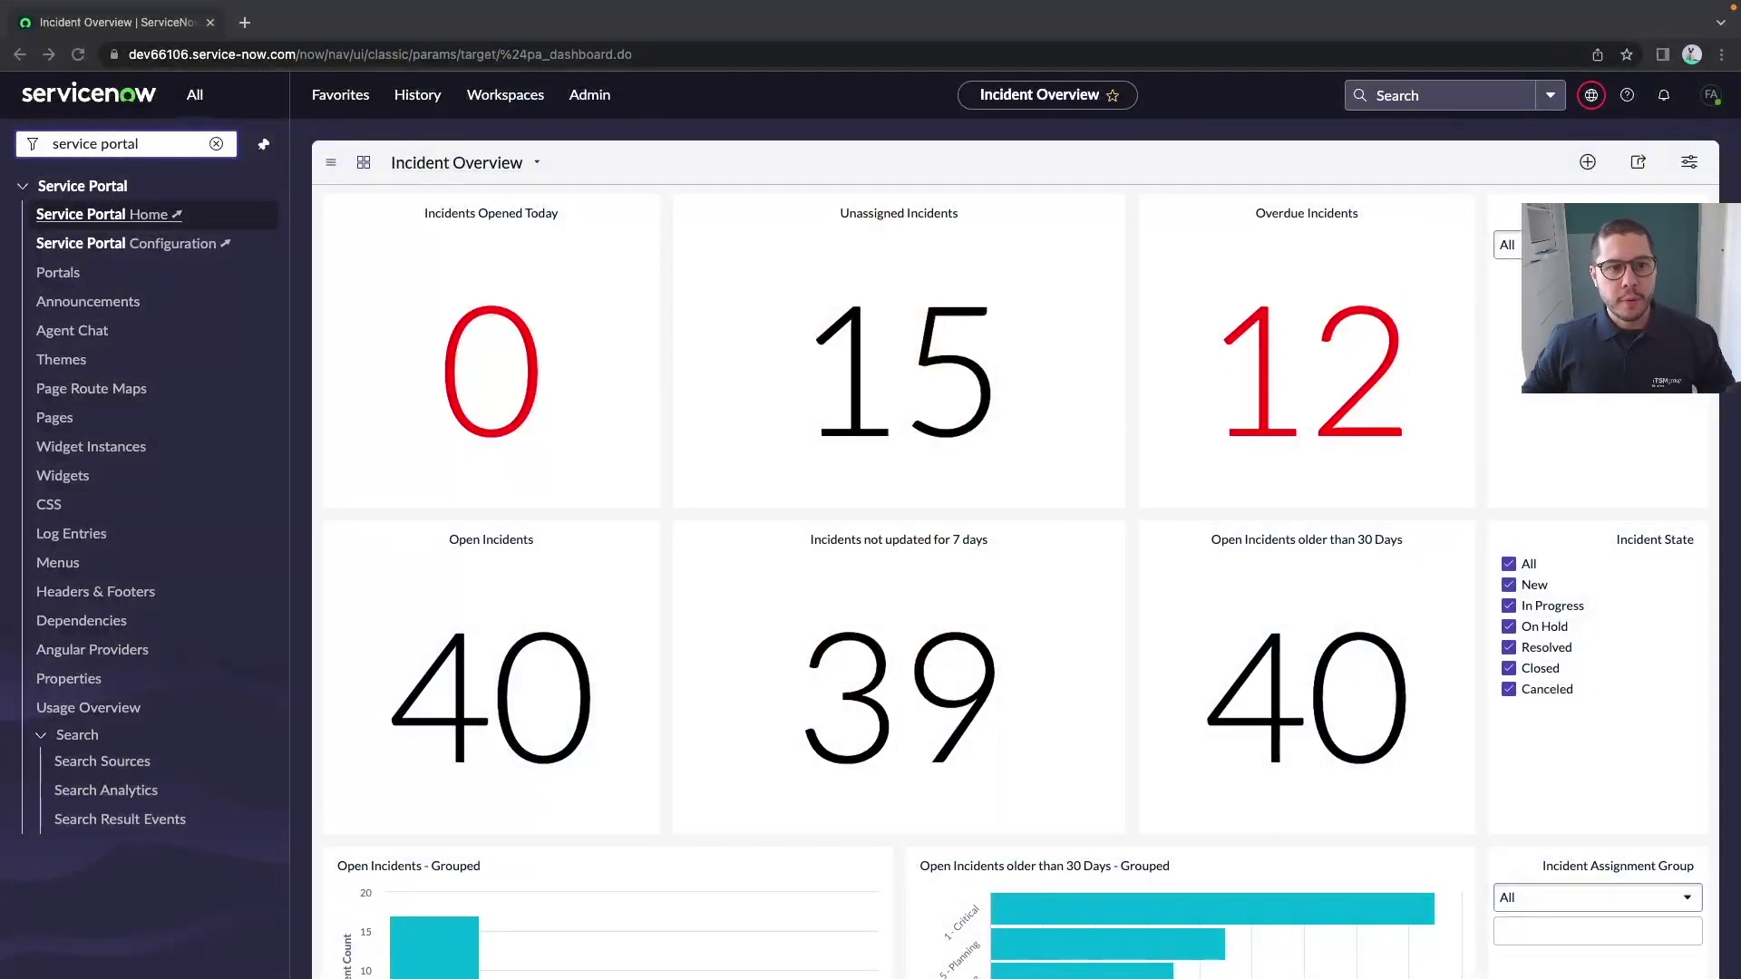
Open the Service Portal Pages list, then the portal's Request Something catalog page in a new tab
{"action": "left_click", "coordinate": [308, 272]}
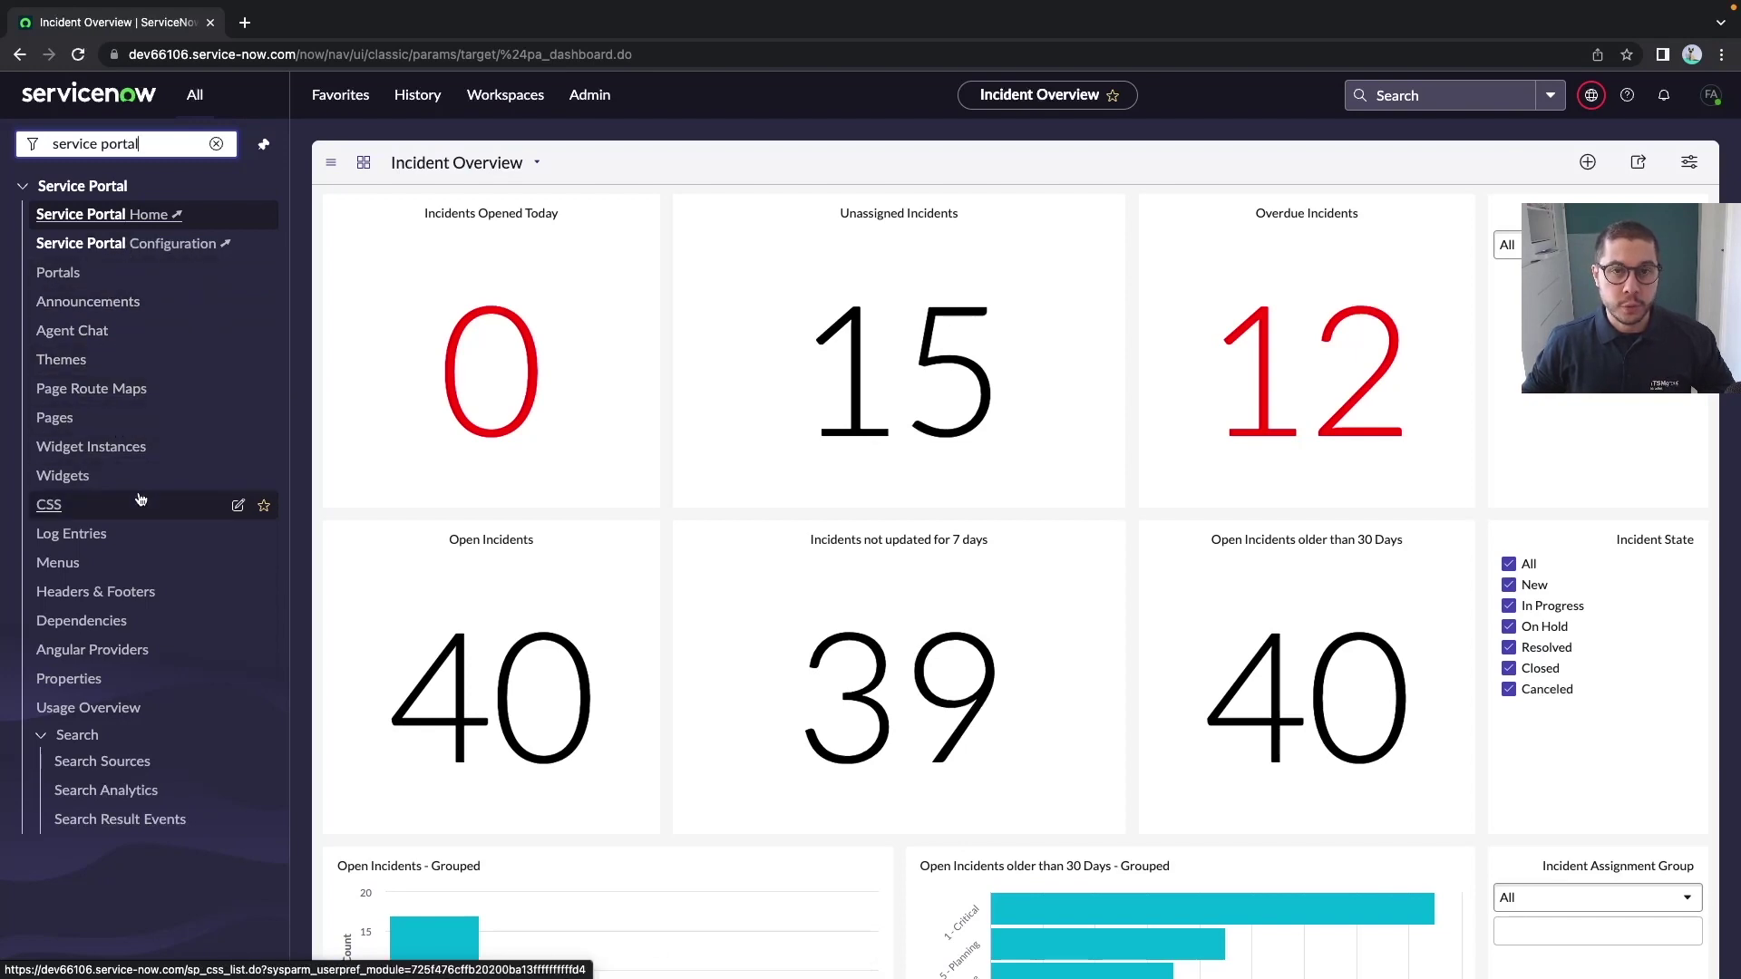
{"action": "left_click", "coordinate": [127, 420]}
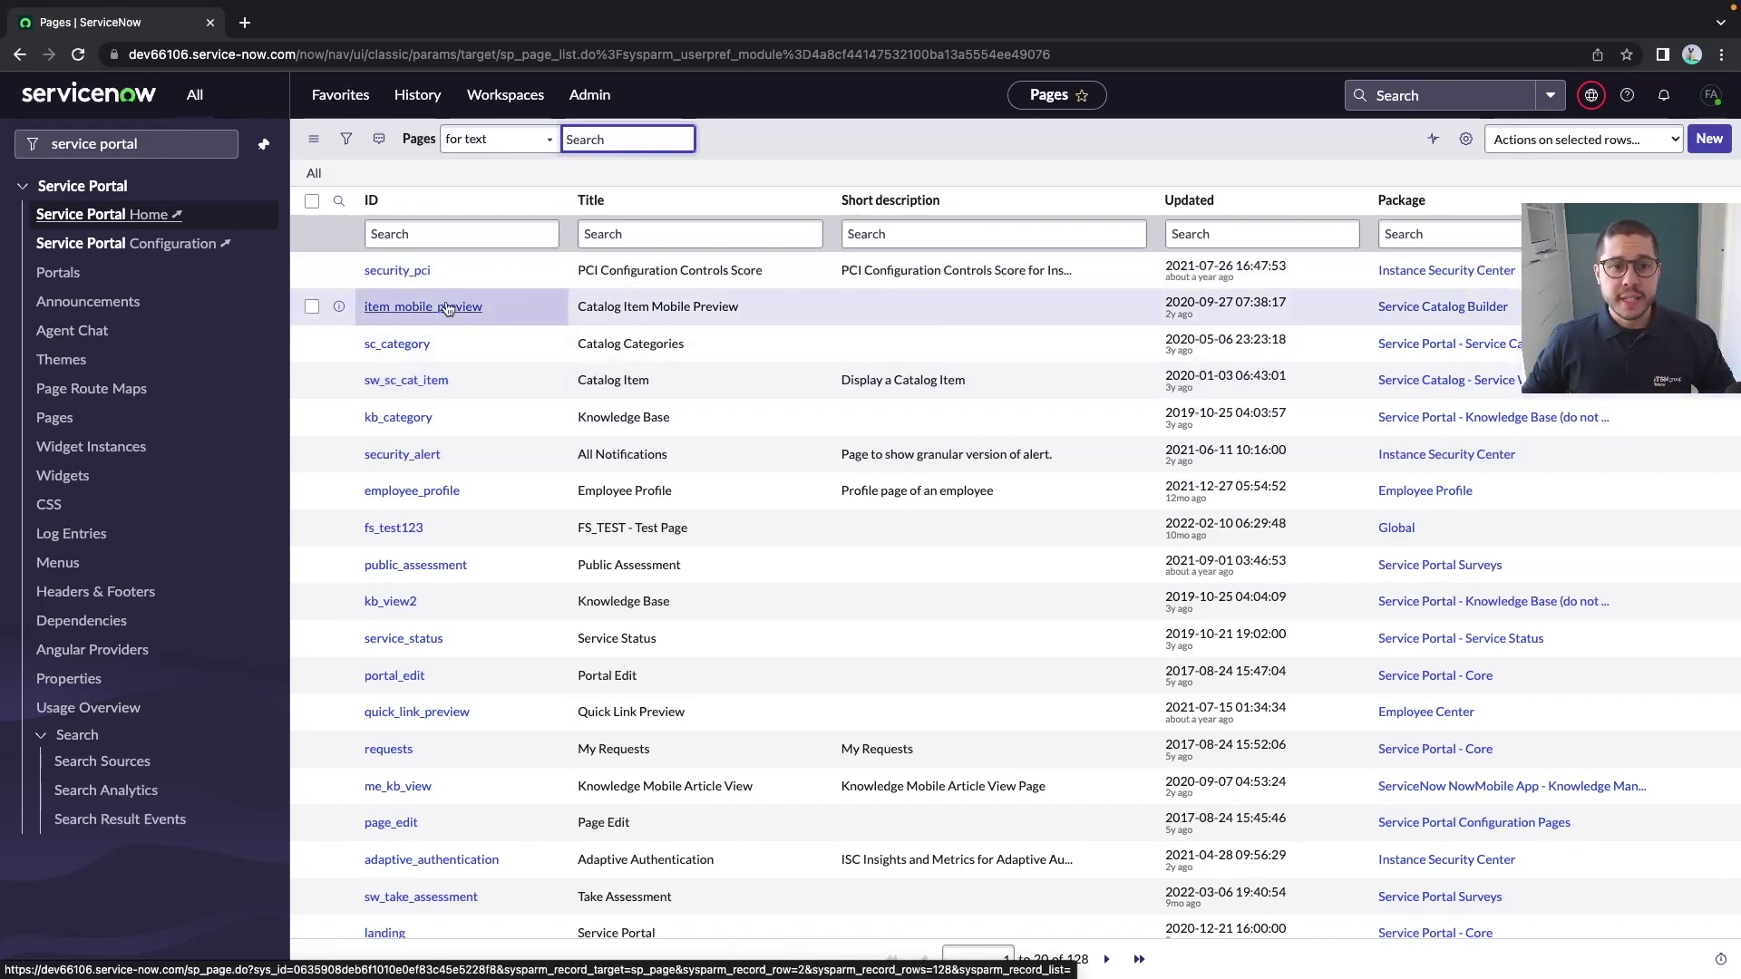
{"action": "left_click", "coordinate": [135, 216]}
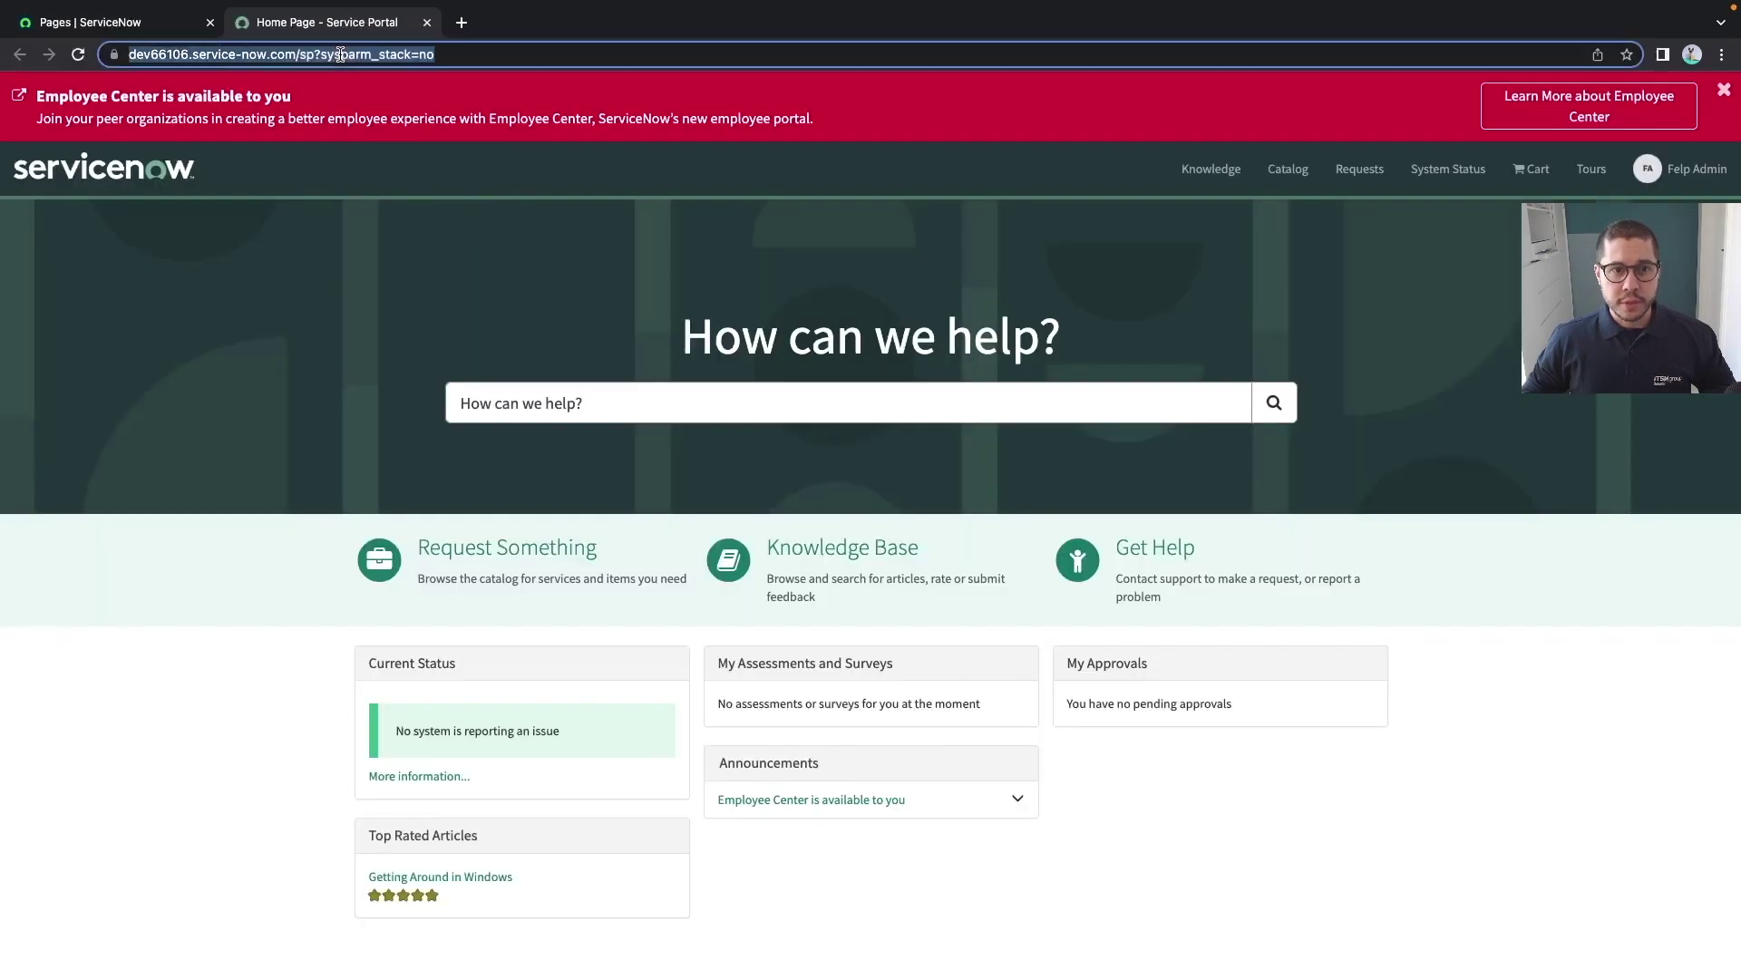
{"action": "double_click", "coordinate": [368, 55]}
{"action": "left_click", "coordinate": [353, 55]}
{"action": "left_click_drag", "start_coordinate": [355, 53], "coordinate": [628, 51]}
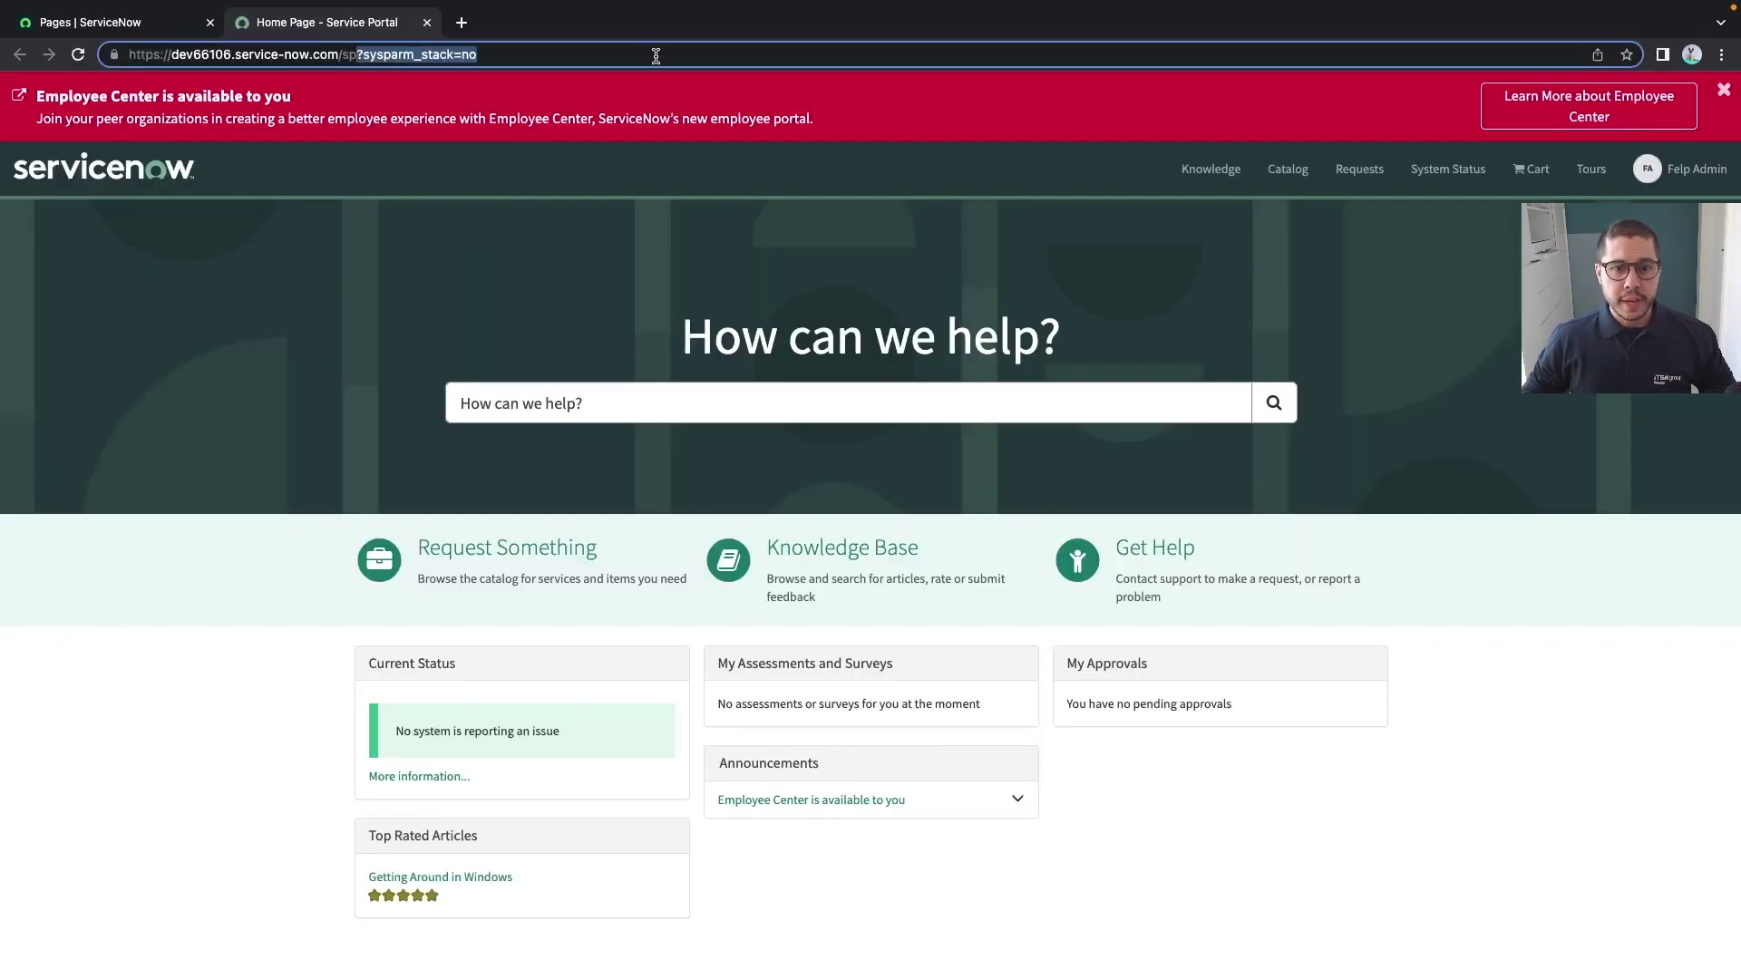
{"action": "left_click", "coordinate": [557, 550]}
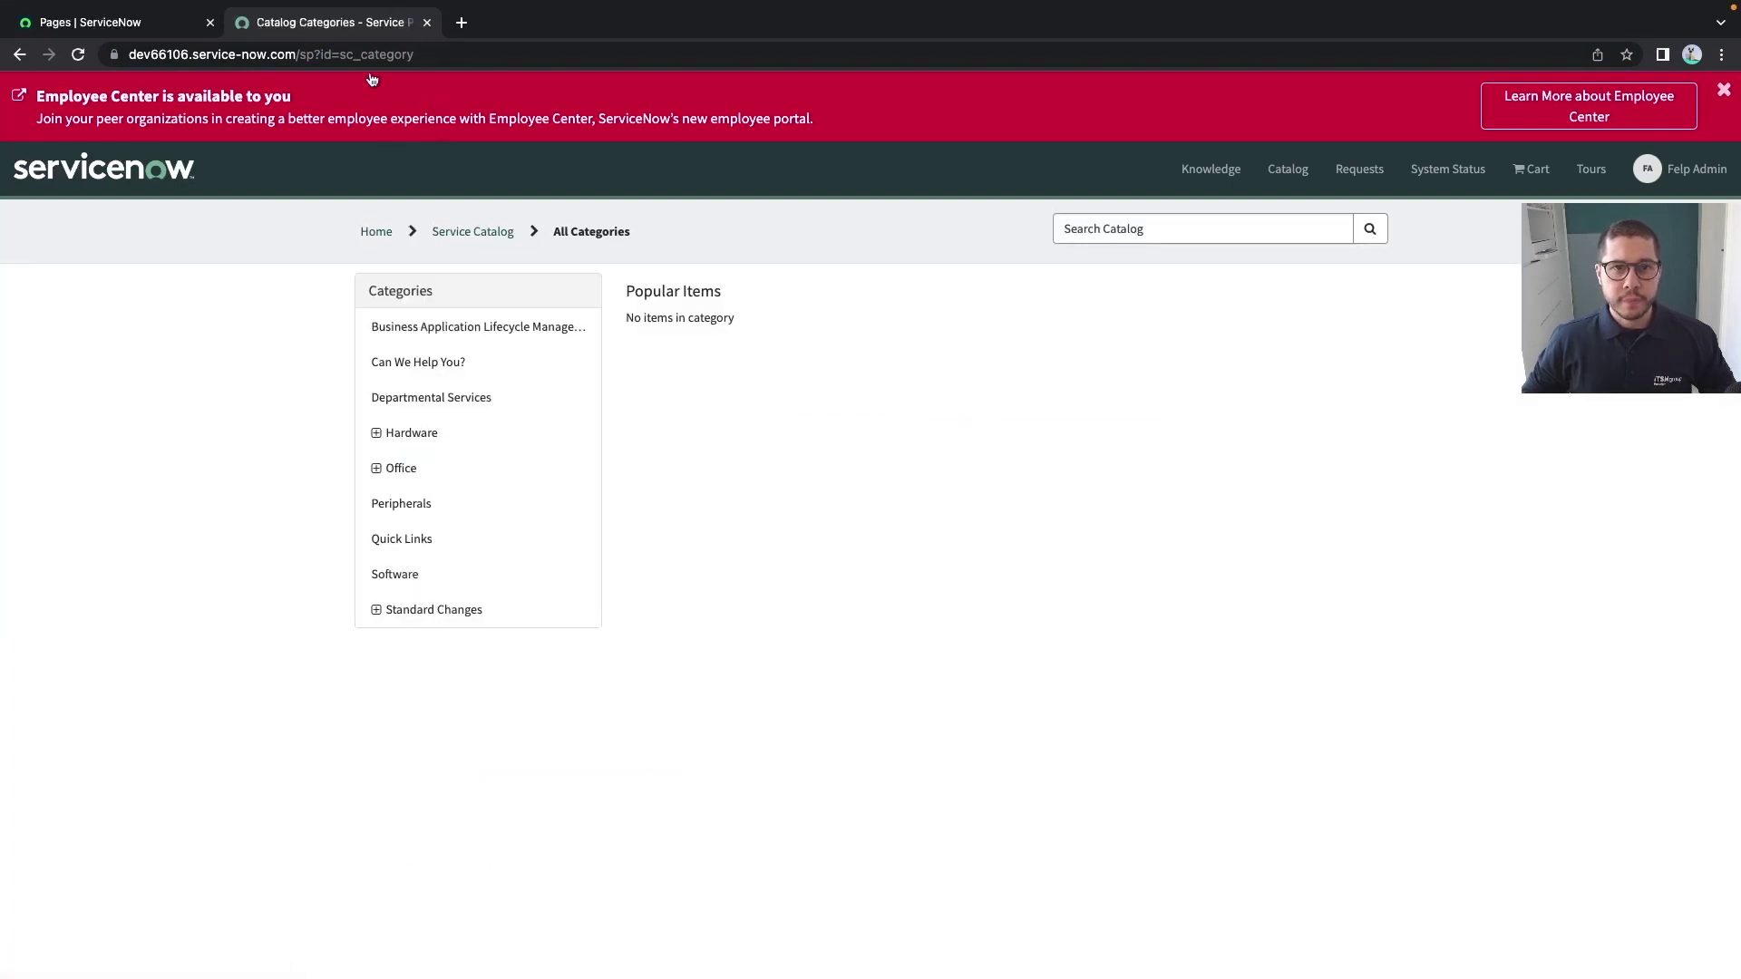
Reload the catalog page on the /it iTSM portal, then return to the Pages list
{"action": "double_click", "coordinate": [307, 54]}
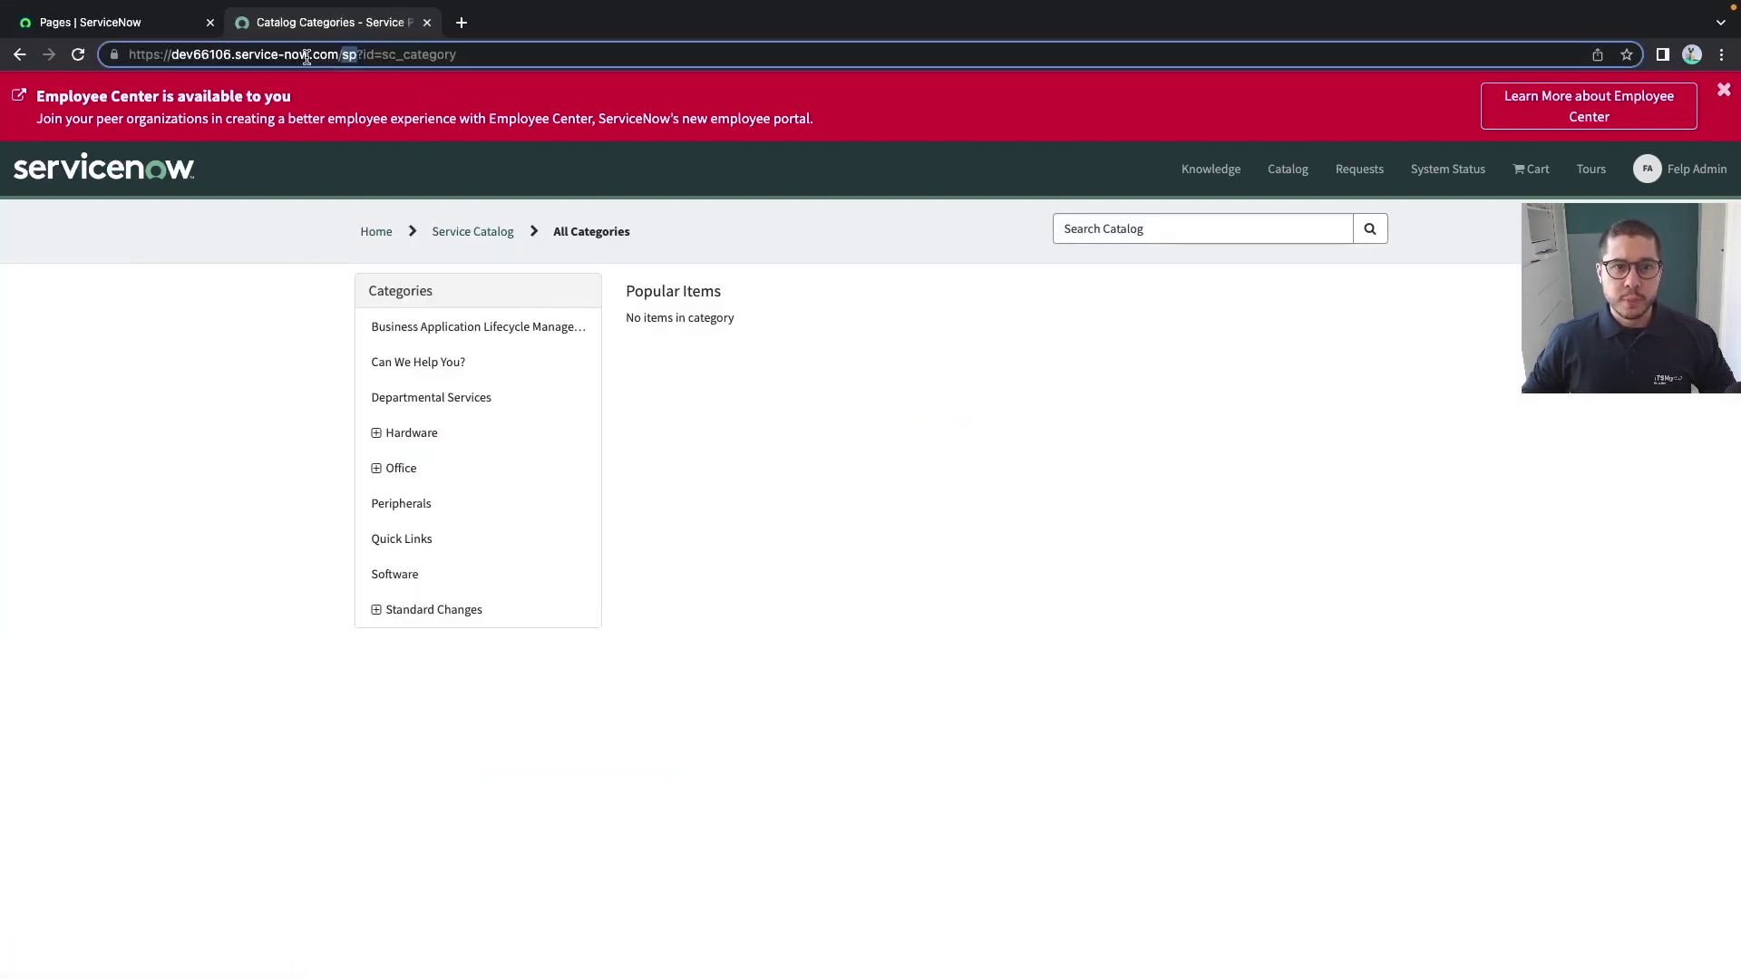
{"action": "type", "text": "it"}
{"action": "key", "text": "Return"}
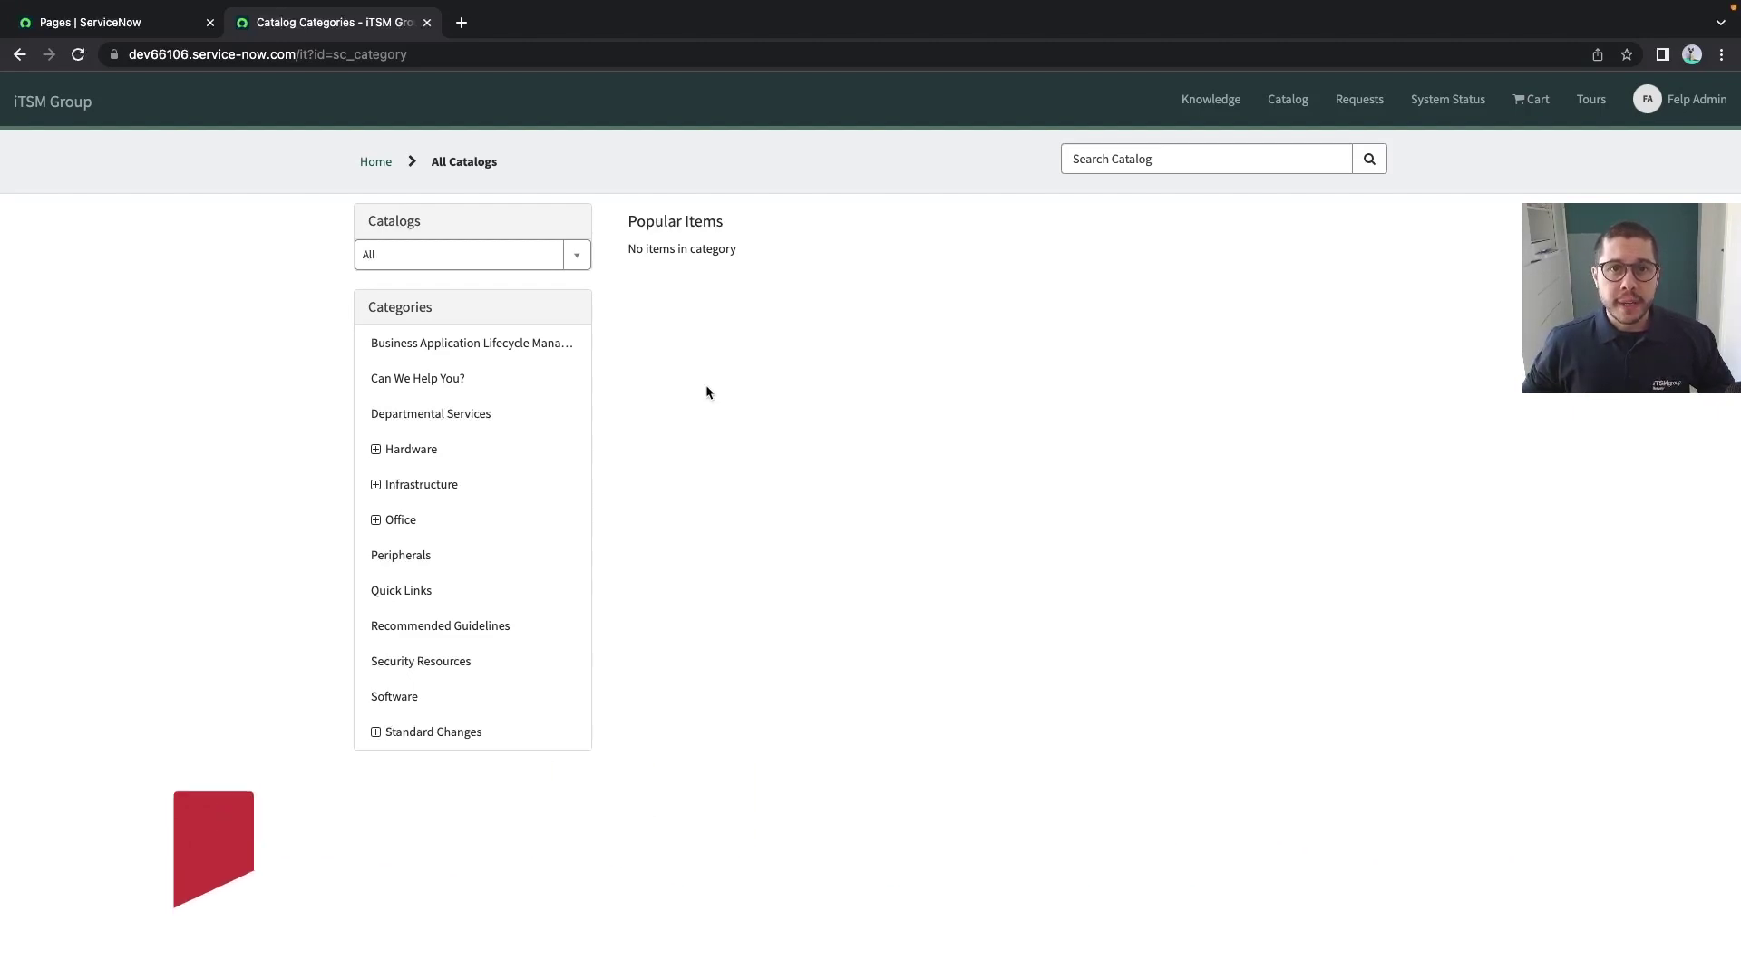
{"action": "key", "text": "ctrl+shift+Tab"}
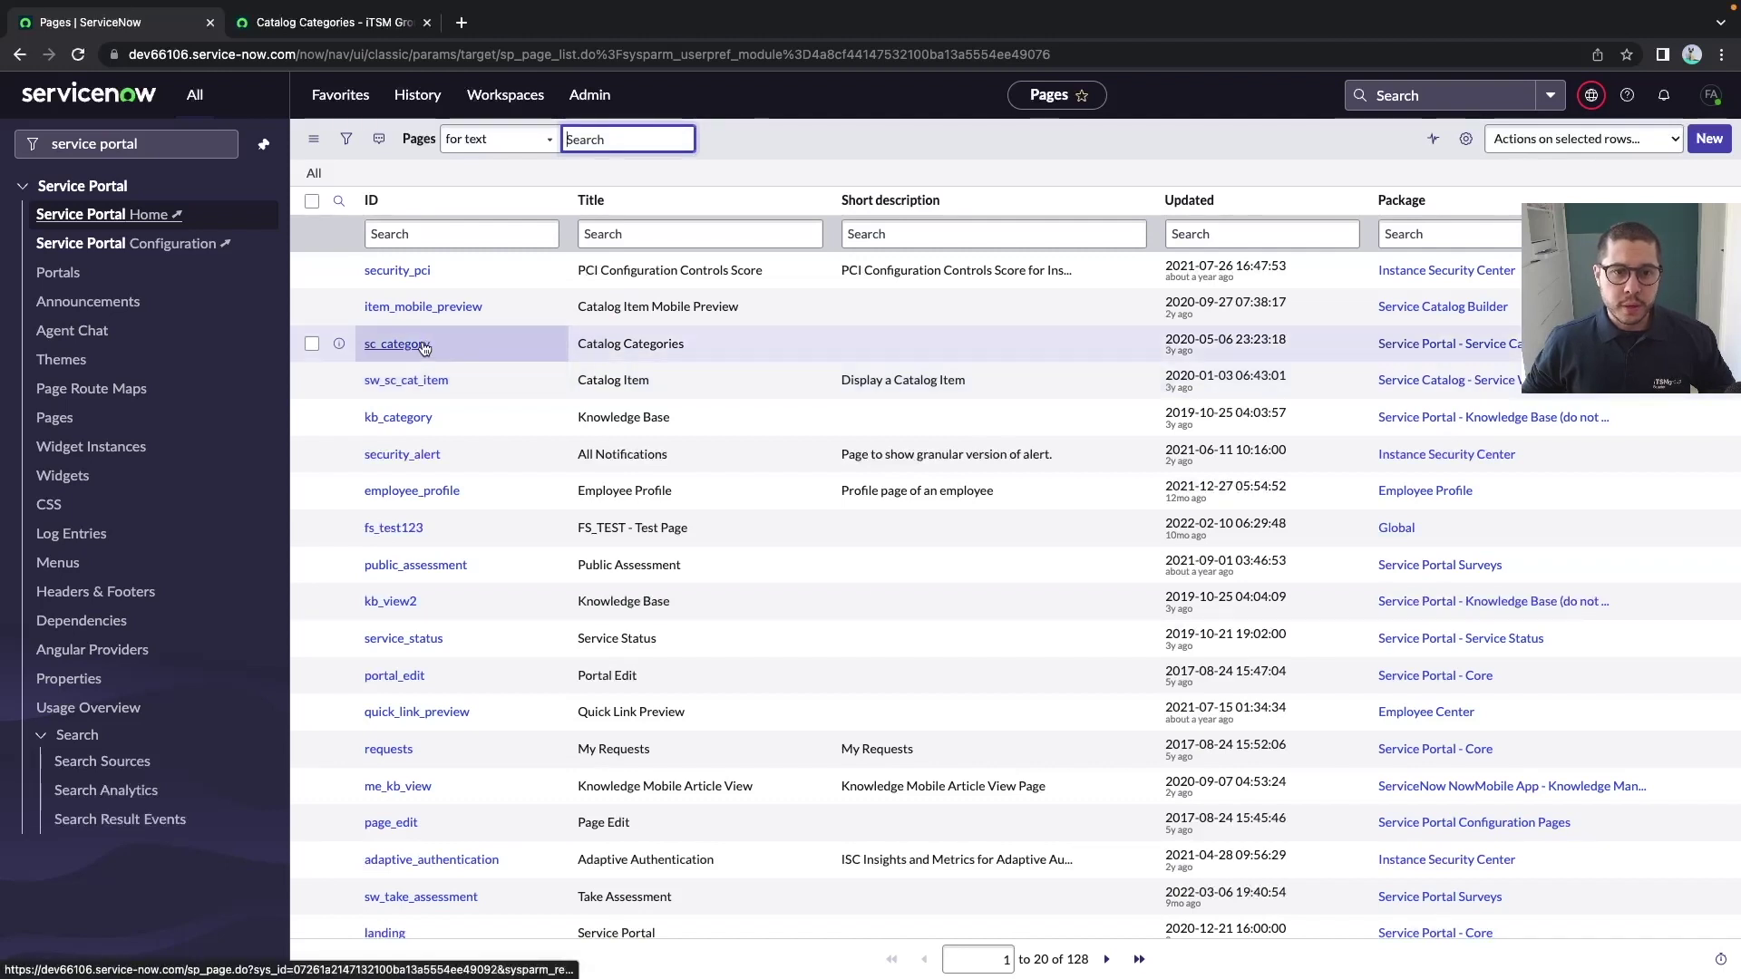
Open the sc_category page record and scroll through its Page Content containers
{"action": "left_click", "coordinate": [397, 352]}
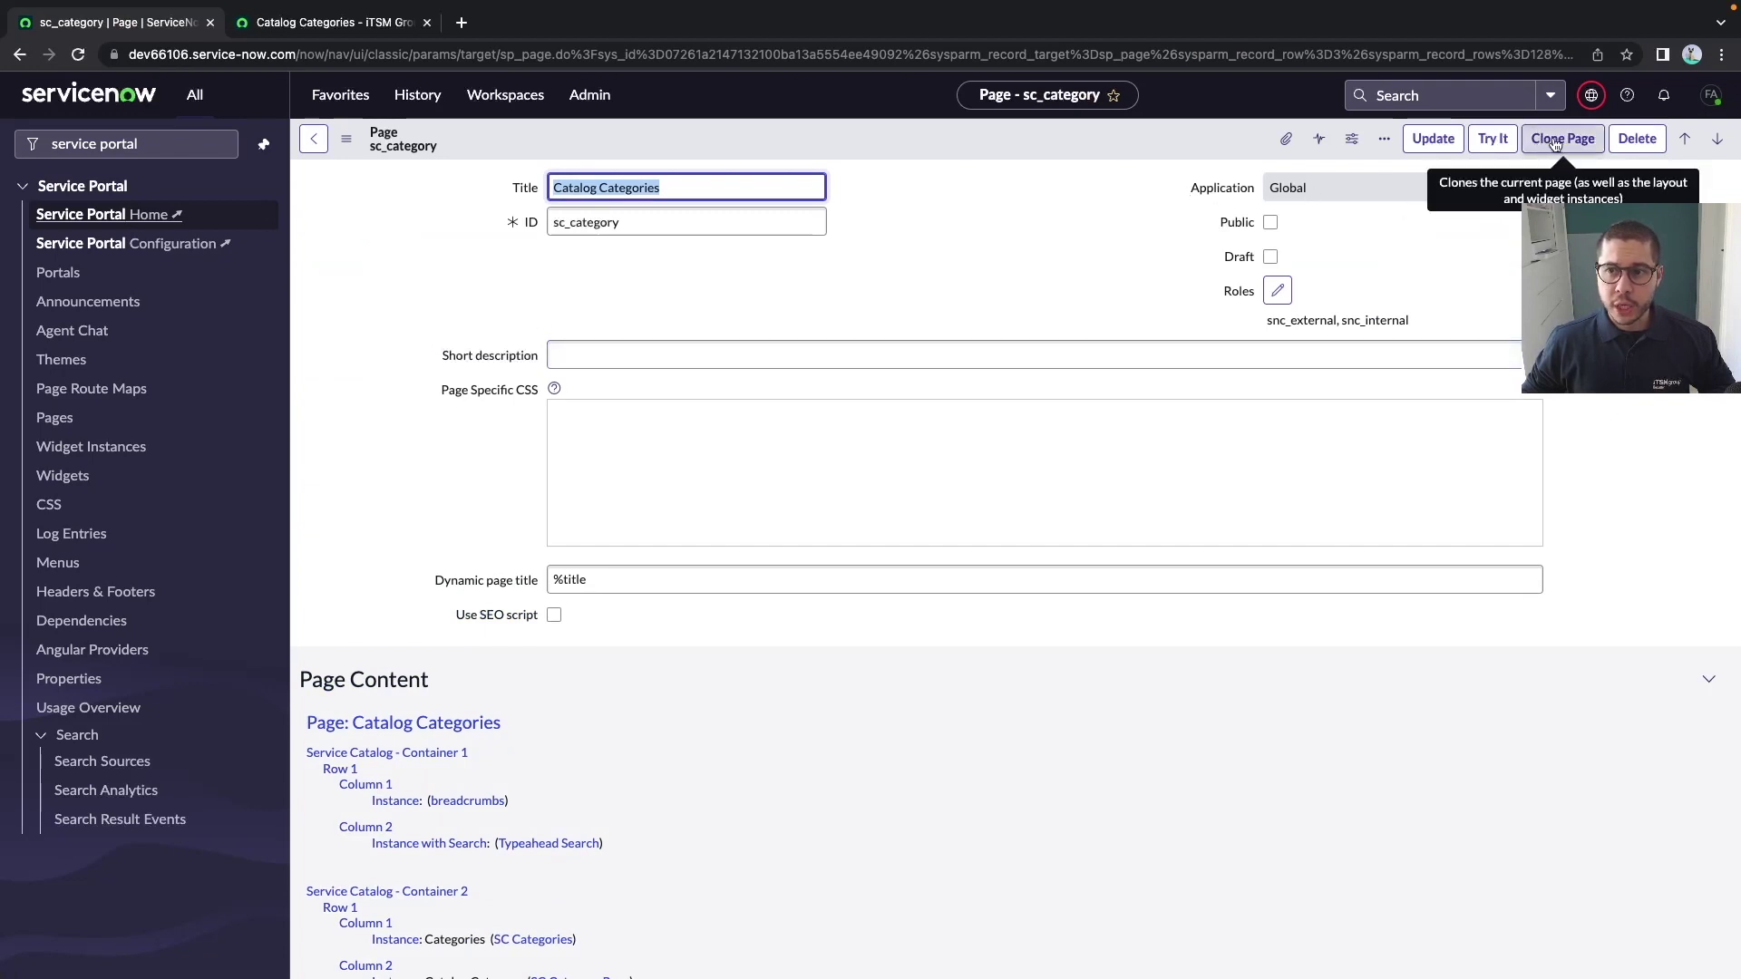
{"action": "left_click", "coordinate": [1552, 146]}
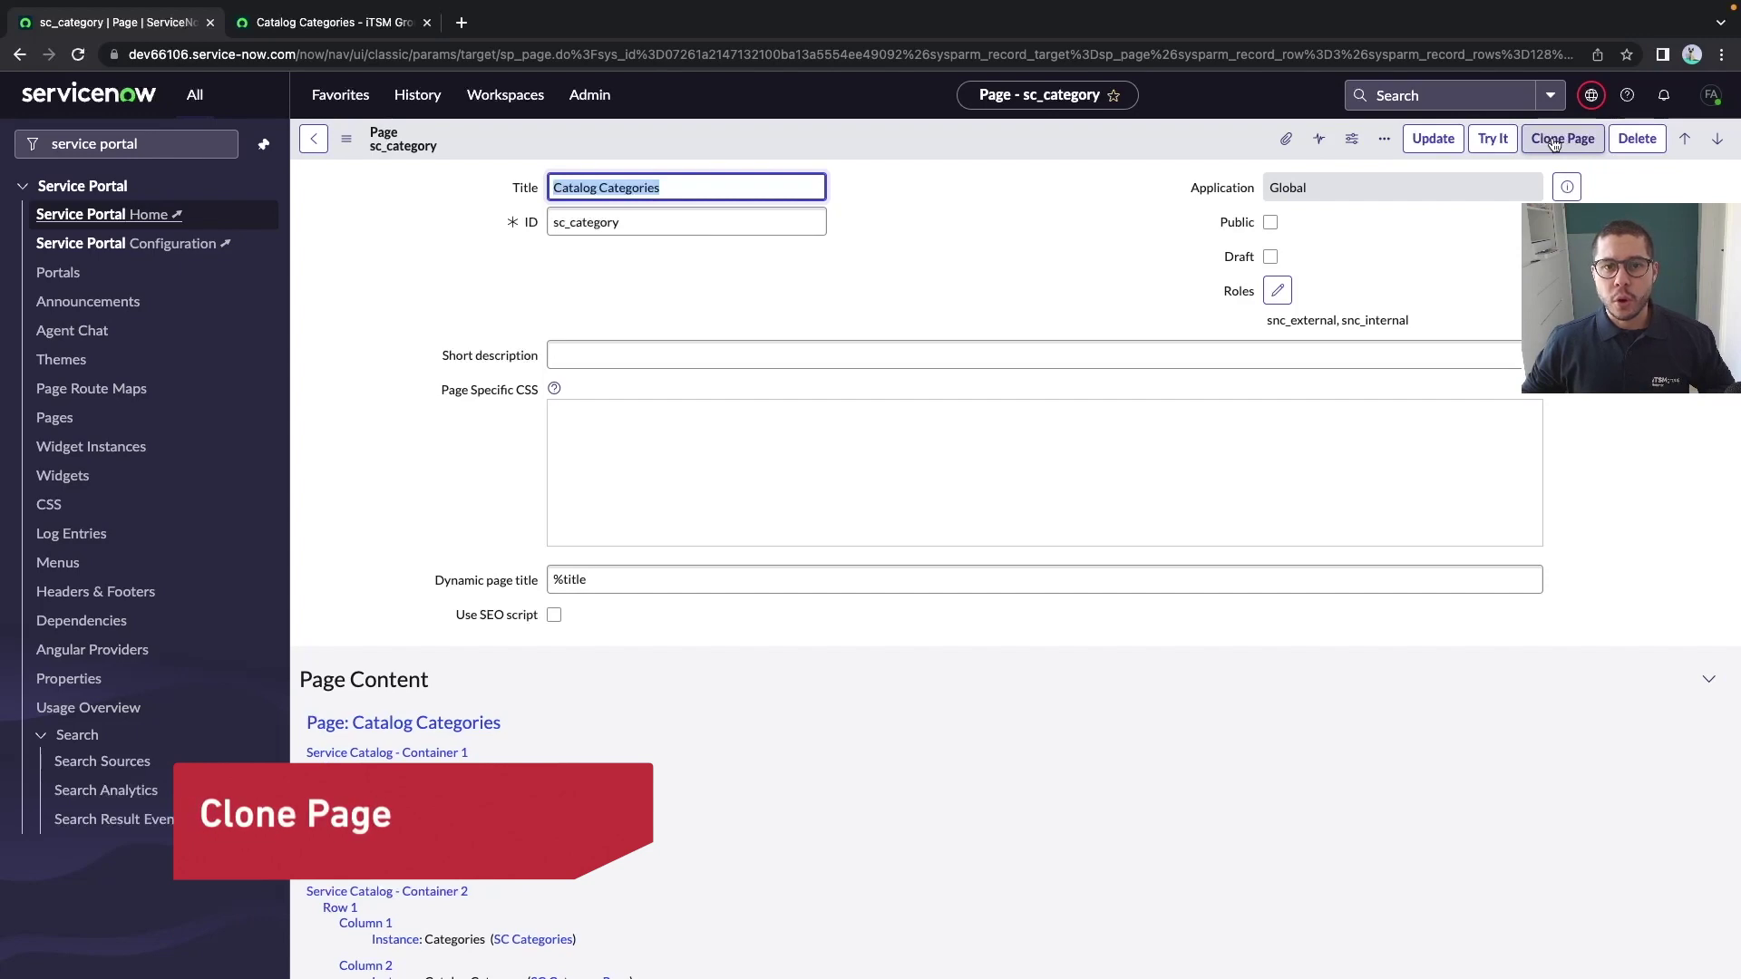
{"action": "scroll", "coordinate": [597, 215], "scroll_direction": "down", "scroll_amount": 5}
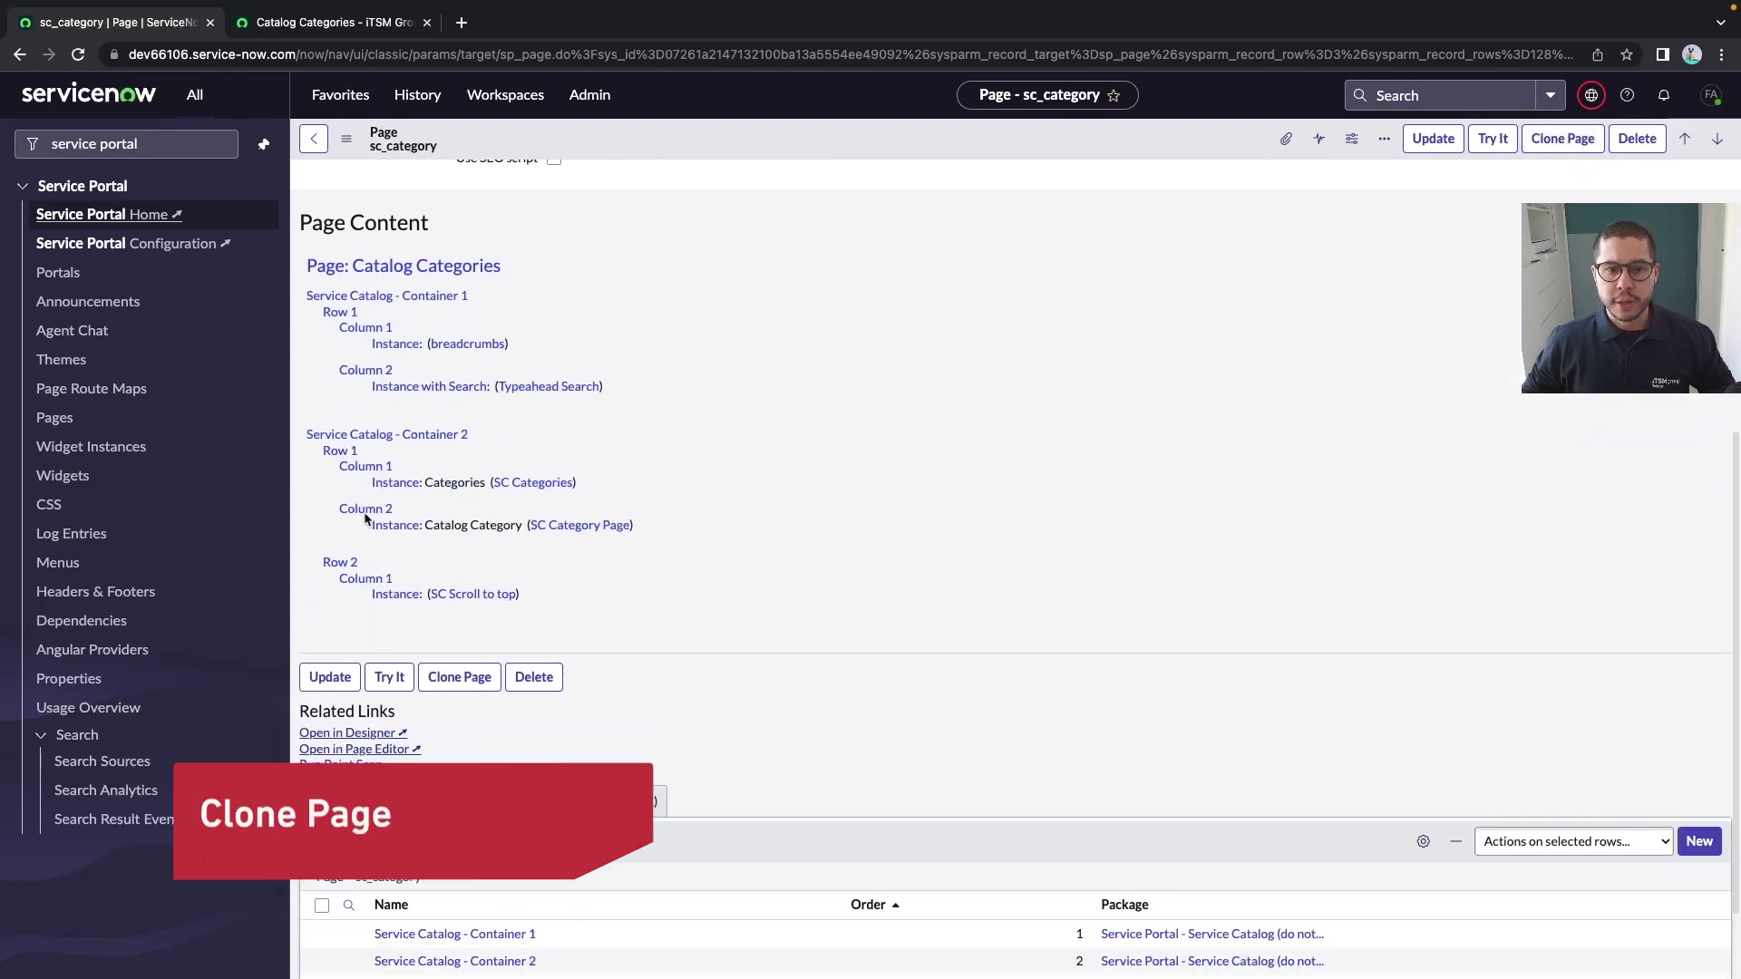
{"action": "scroll", "coordinate": [847, 607], "scroll_direction": "down", "scroll_amount": 3}
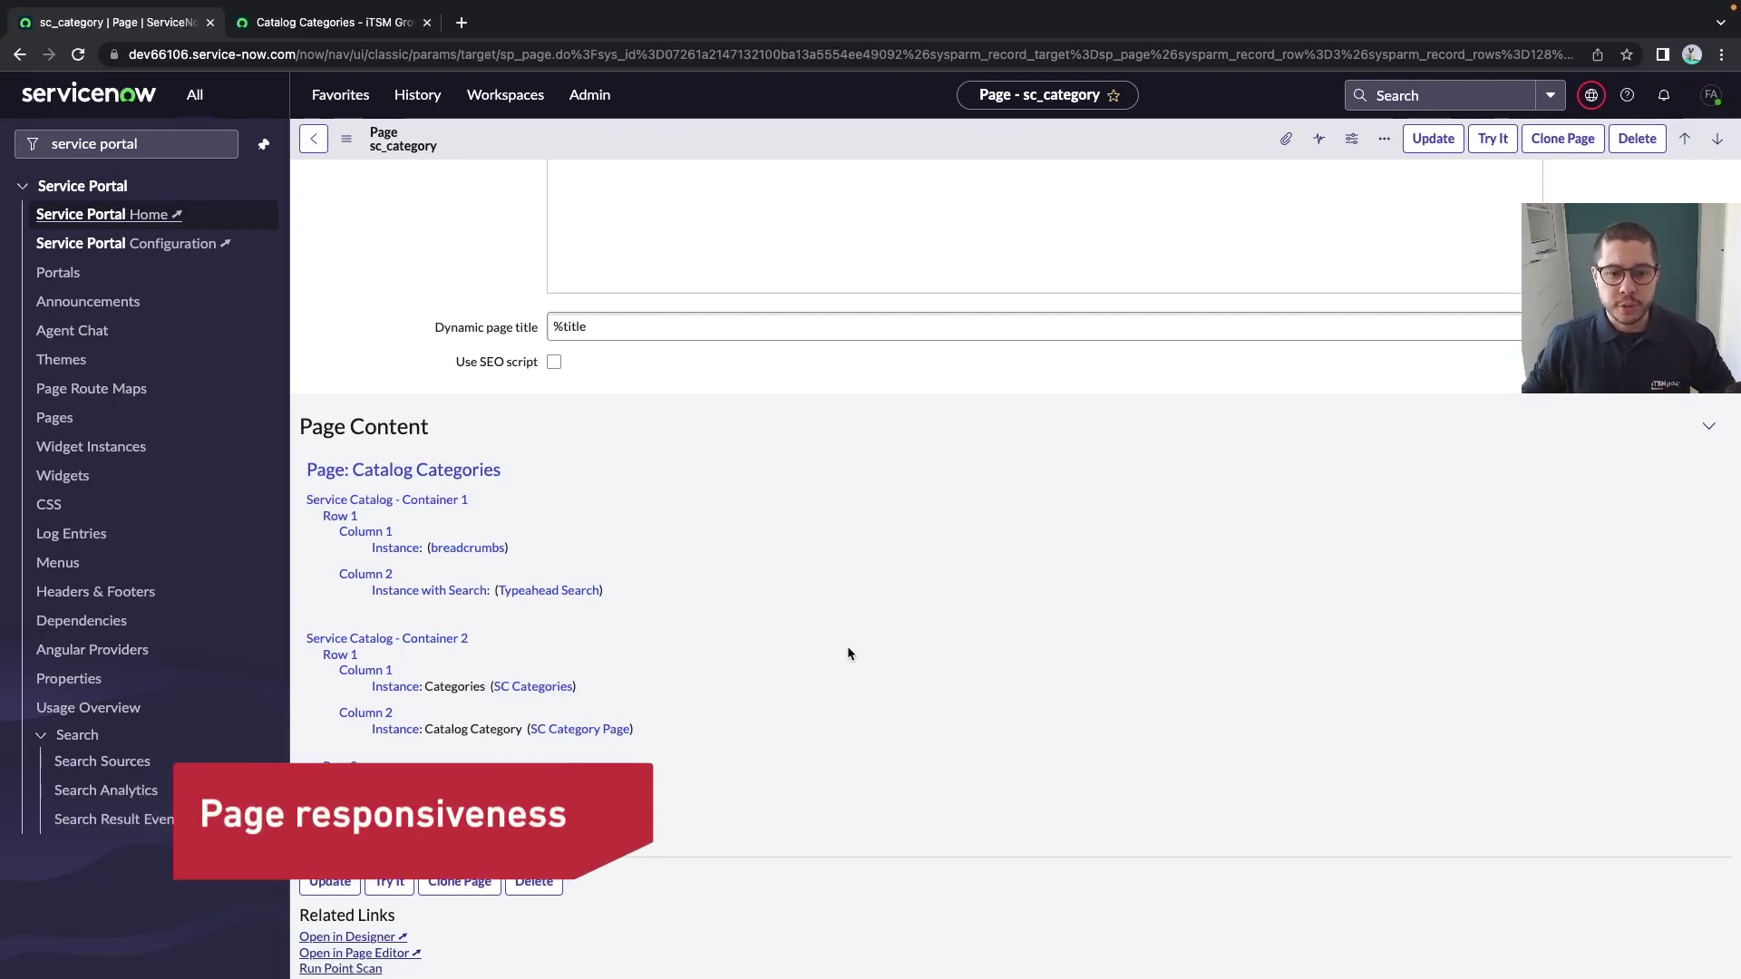
{"action": "scroll", "coordinate": [1188, 437], "scroll_direction": "up", "scroll_amount": 3}
Clone sc_category, title it 'ITSM Category' with ID itsm_sc_category, and save
{"action": "left_click", "coordinate": [1563, 137]}
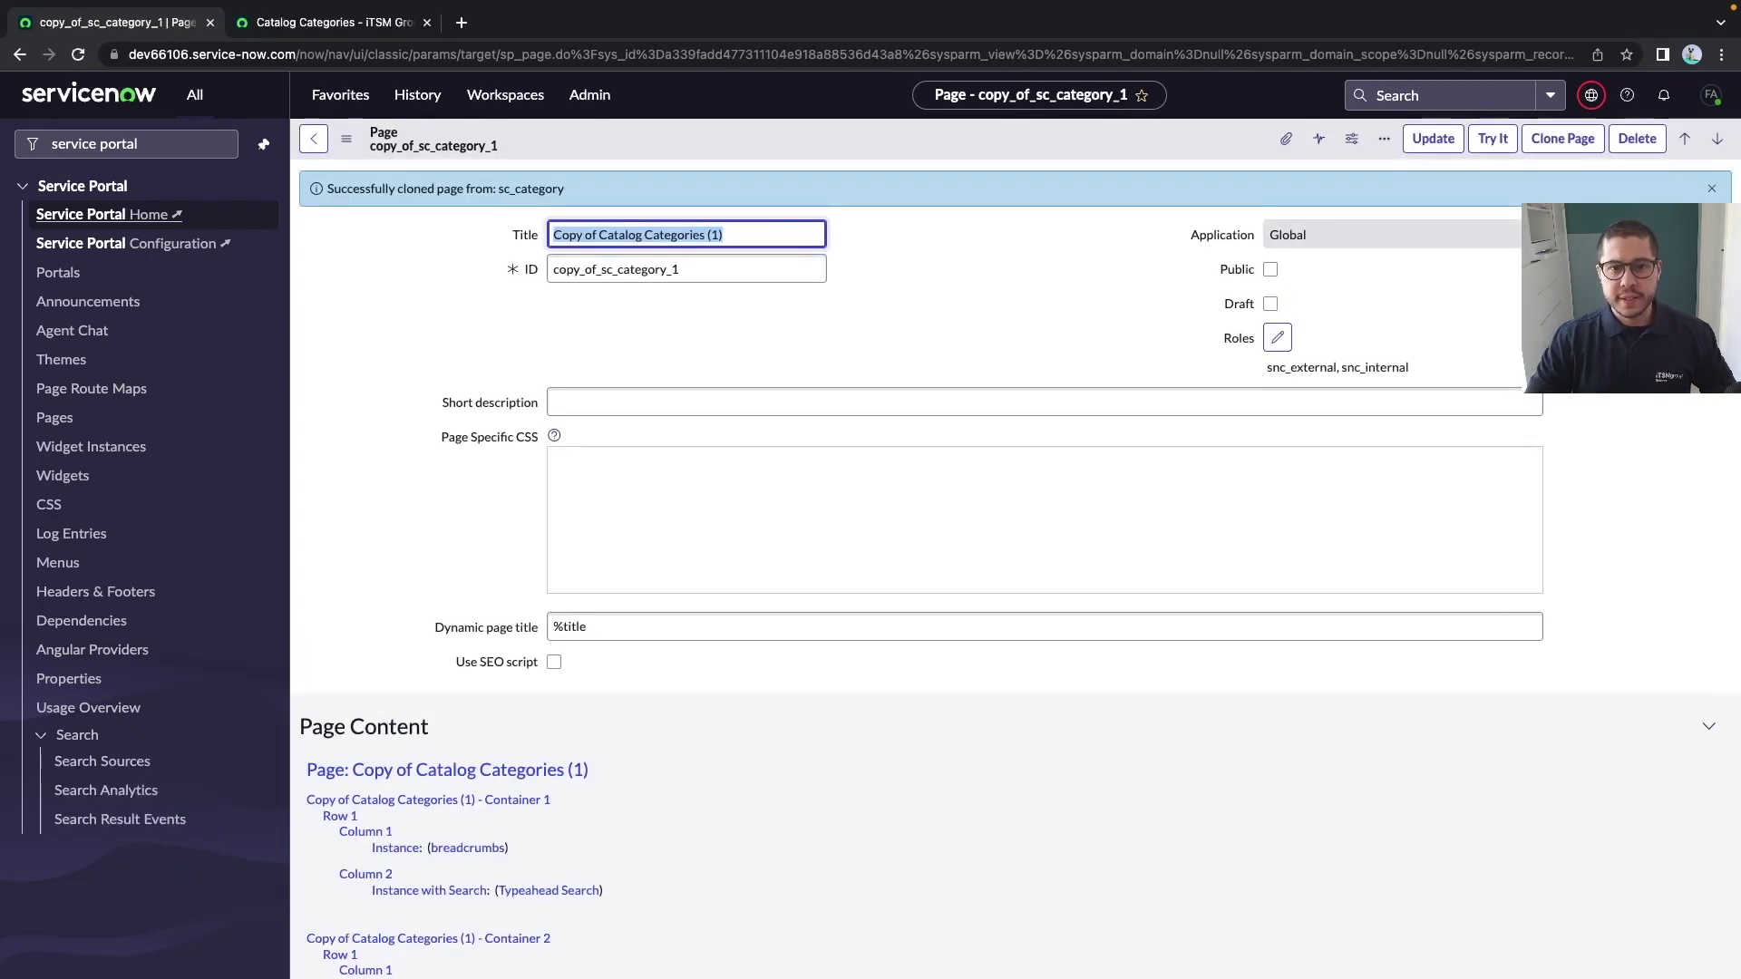
{"action": "type", "text": "ITSM Category"}
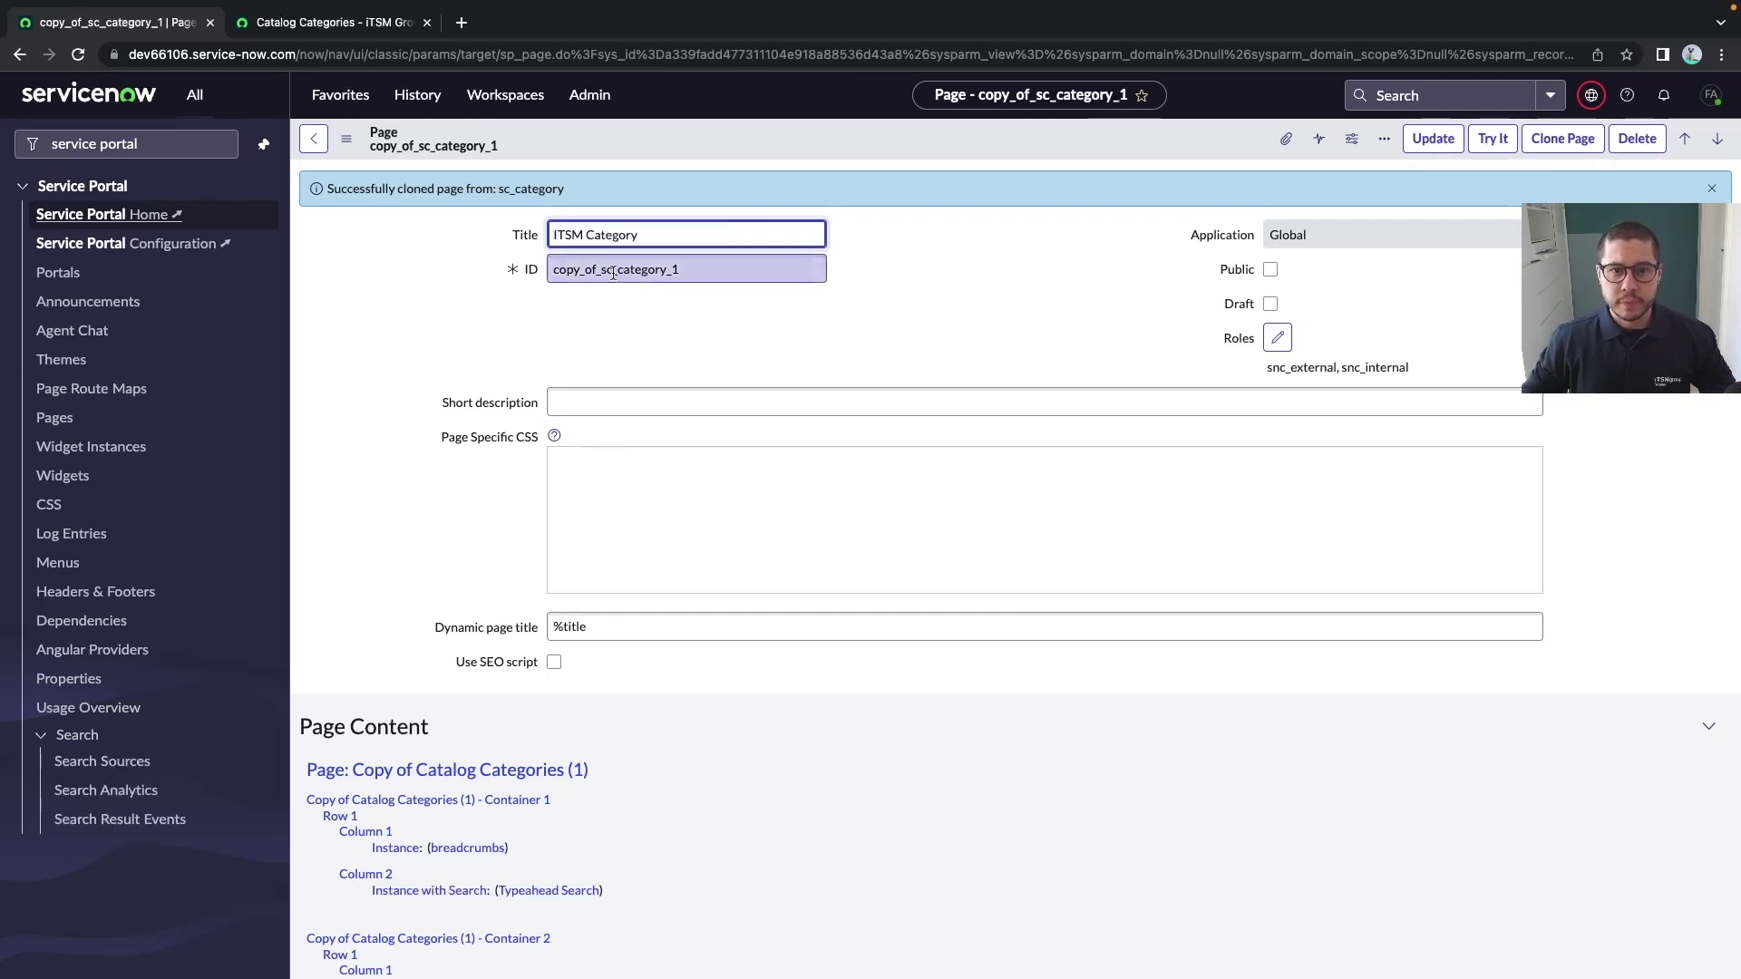
{"action": "left_click_drag", "start_coordinate": [601, 269], "coordinate": [438, 266]}
{"action": "type", "text": "itsm_"}
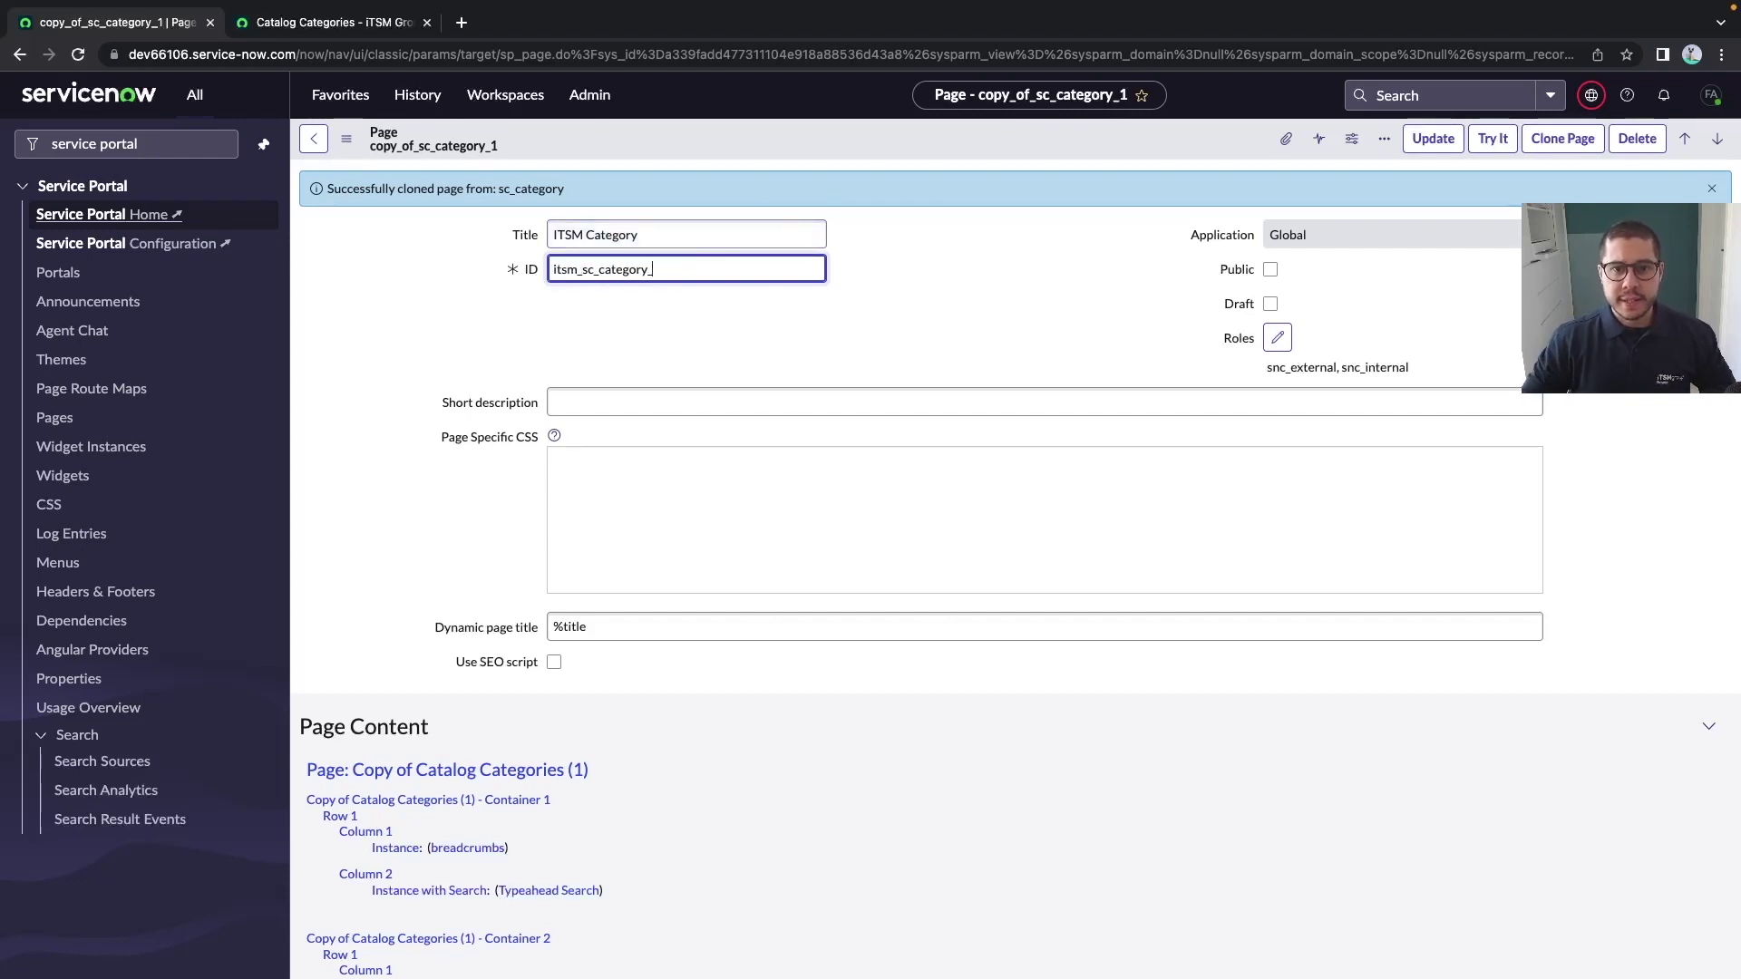
{"action": "key", "text": "BackSpace"}
{"action": "key", "text": "ctrl+a"}
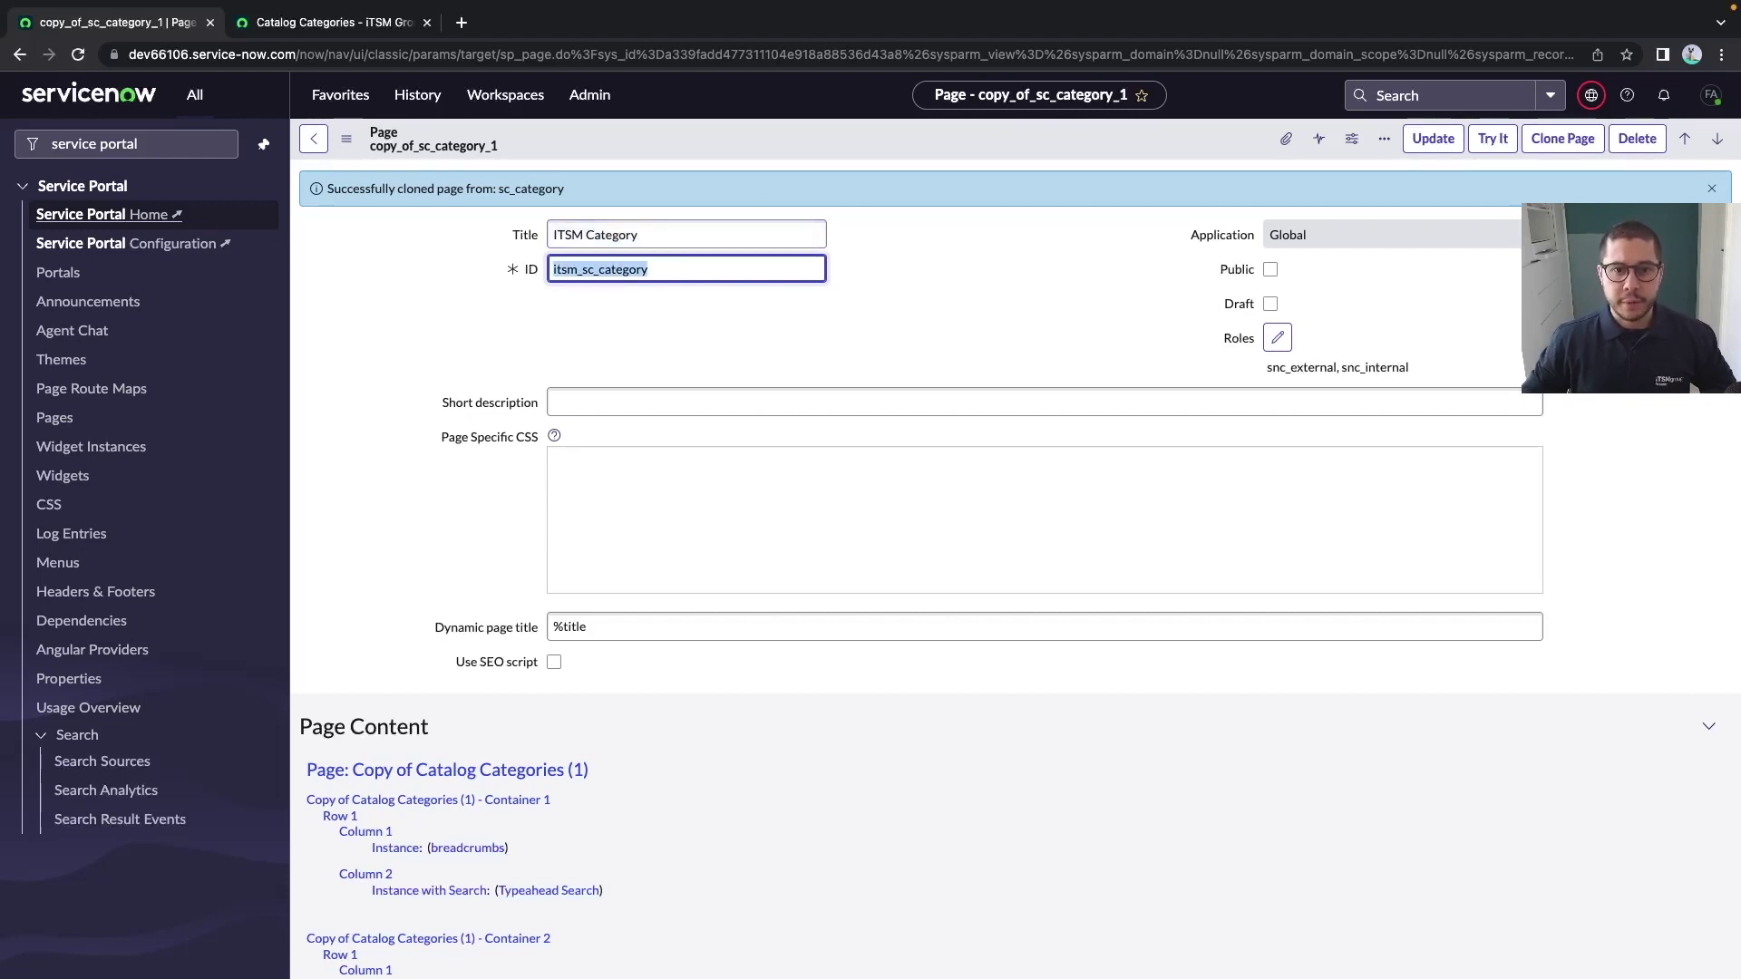
{"action": "right_click", "coordinate": [780, 149]}
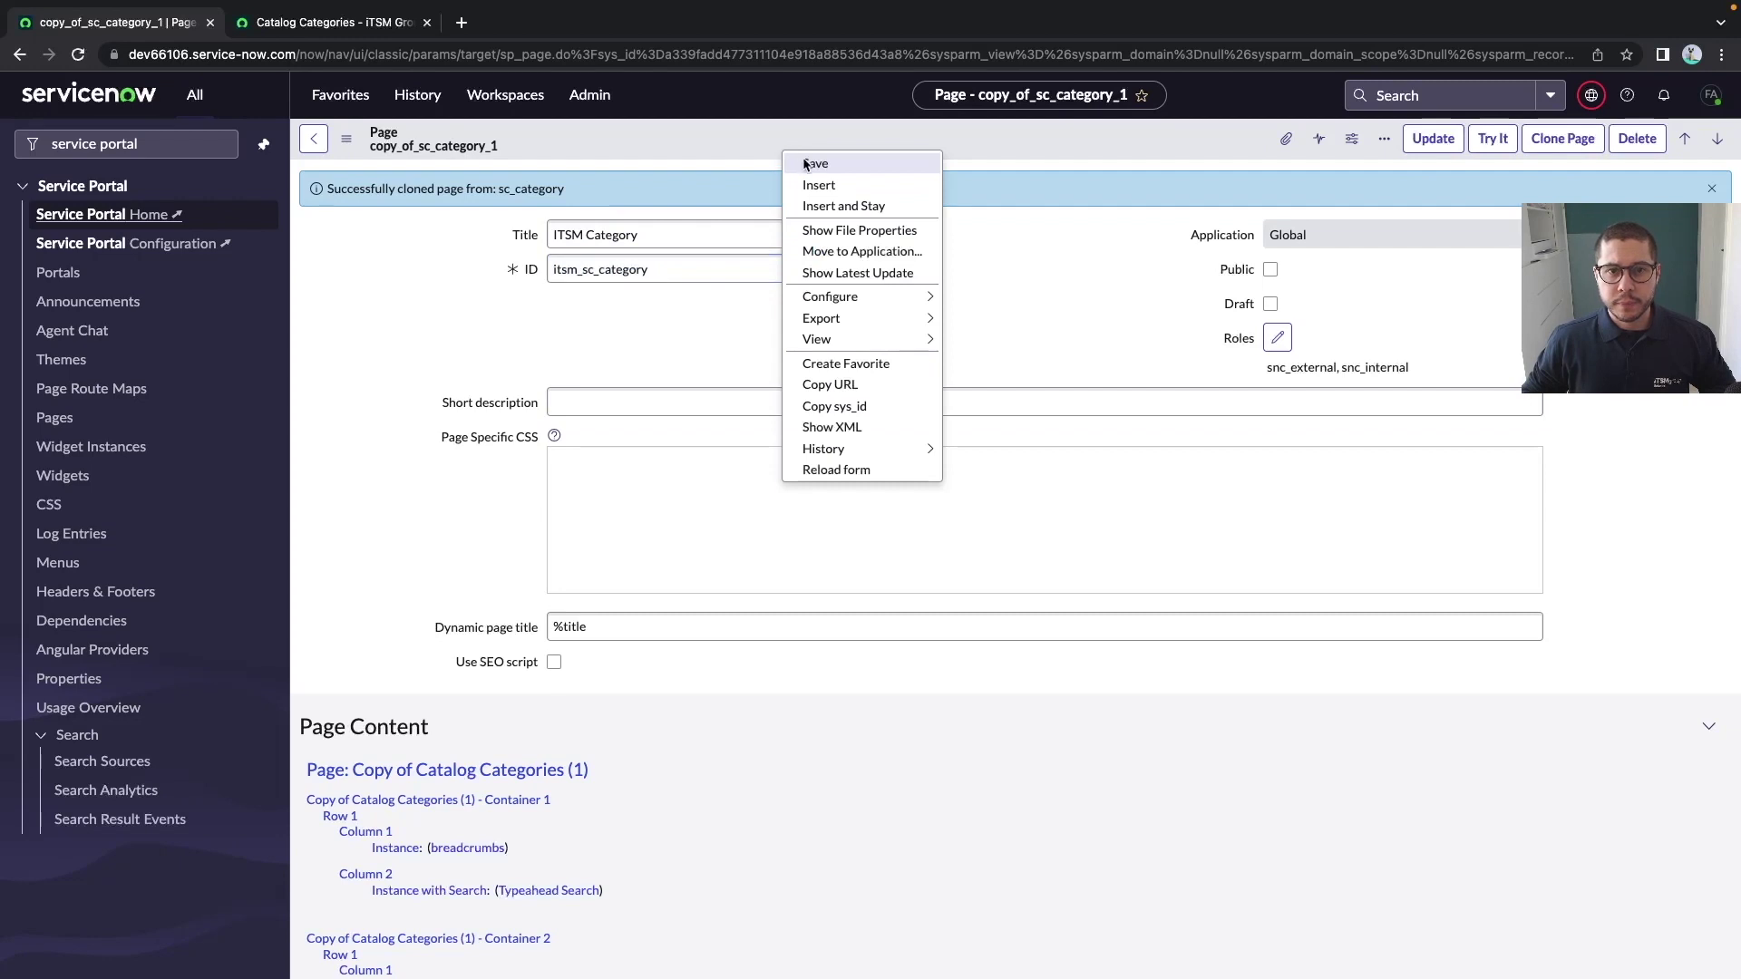
{"action": "left_click", "coordinate": [814, 164]}
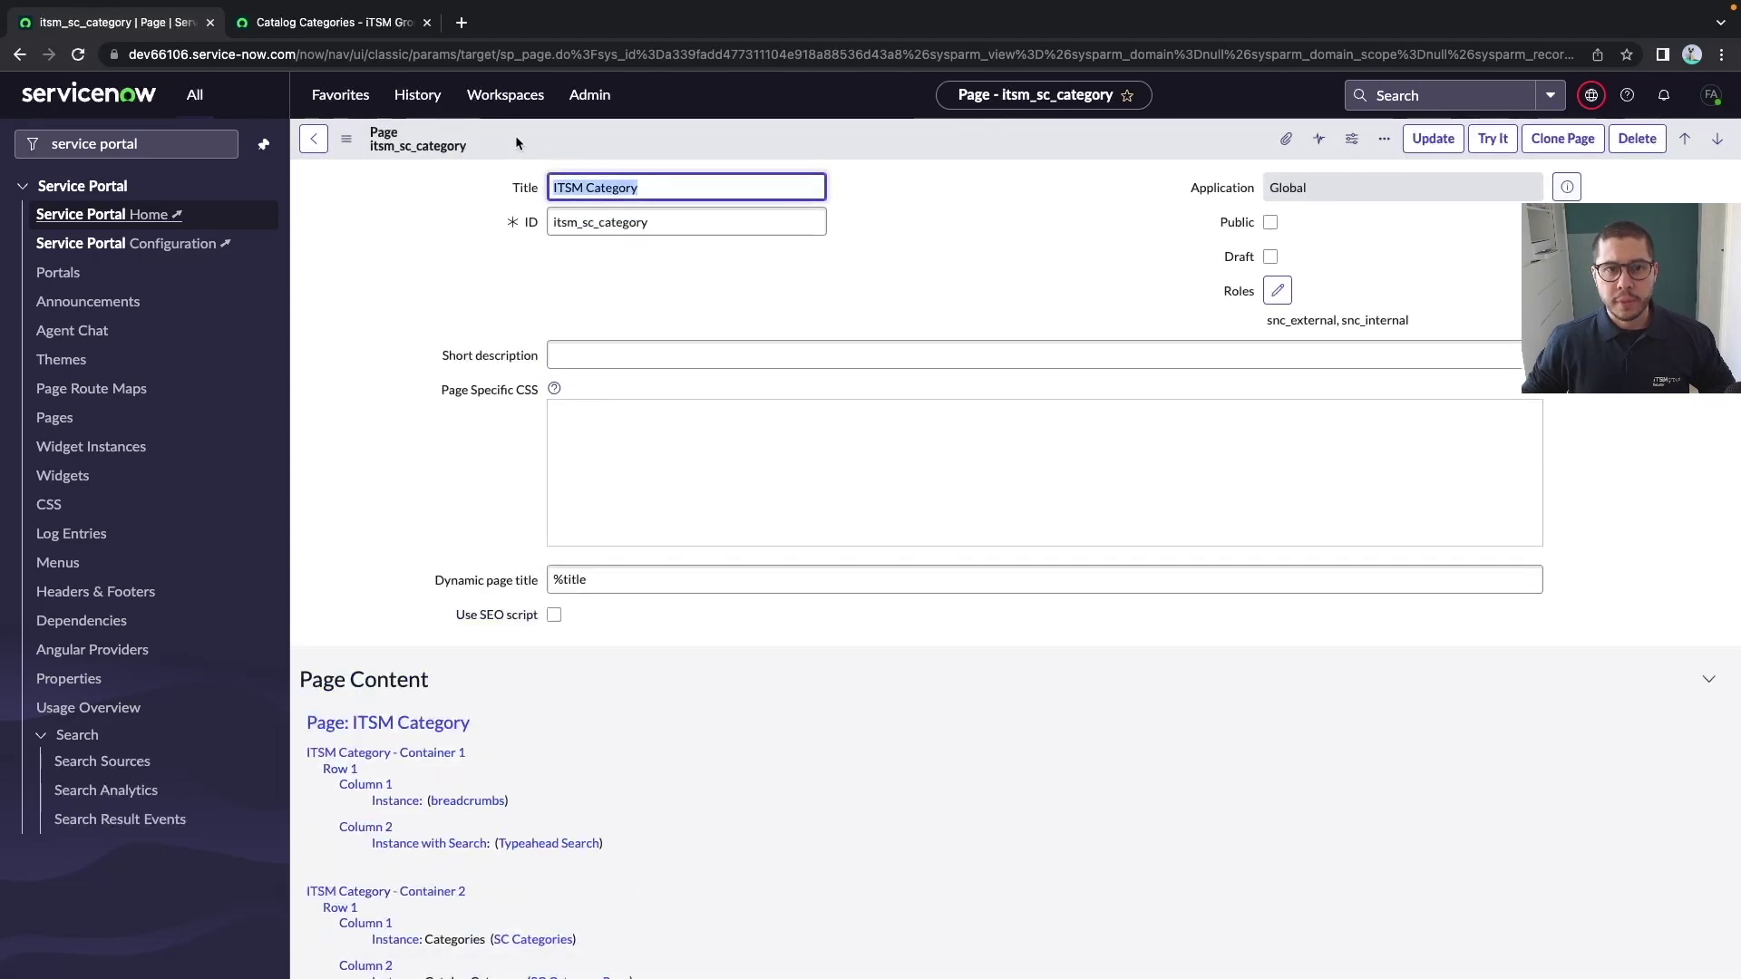
Test id=itsm_sc_category on the iTSM portal, then go back to the Pages list
{"action": "left_click", "coordinate": [358, 22]}
{"action": "left_click", "coordinate": [441, 55]}
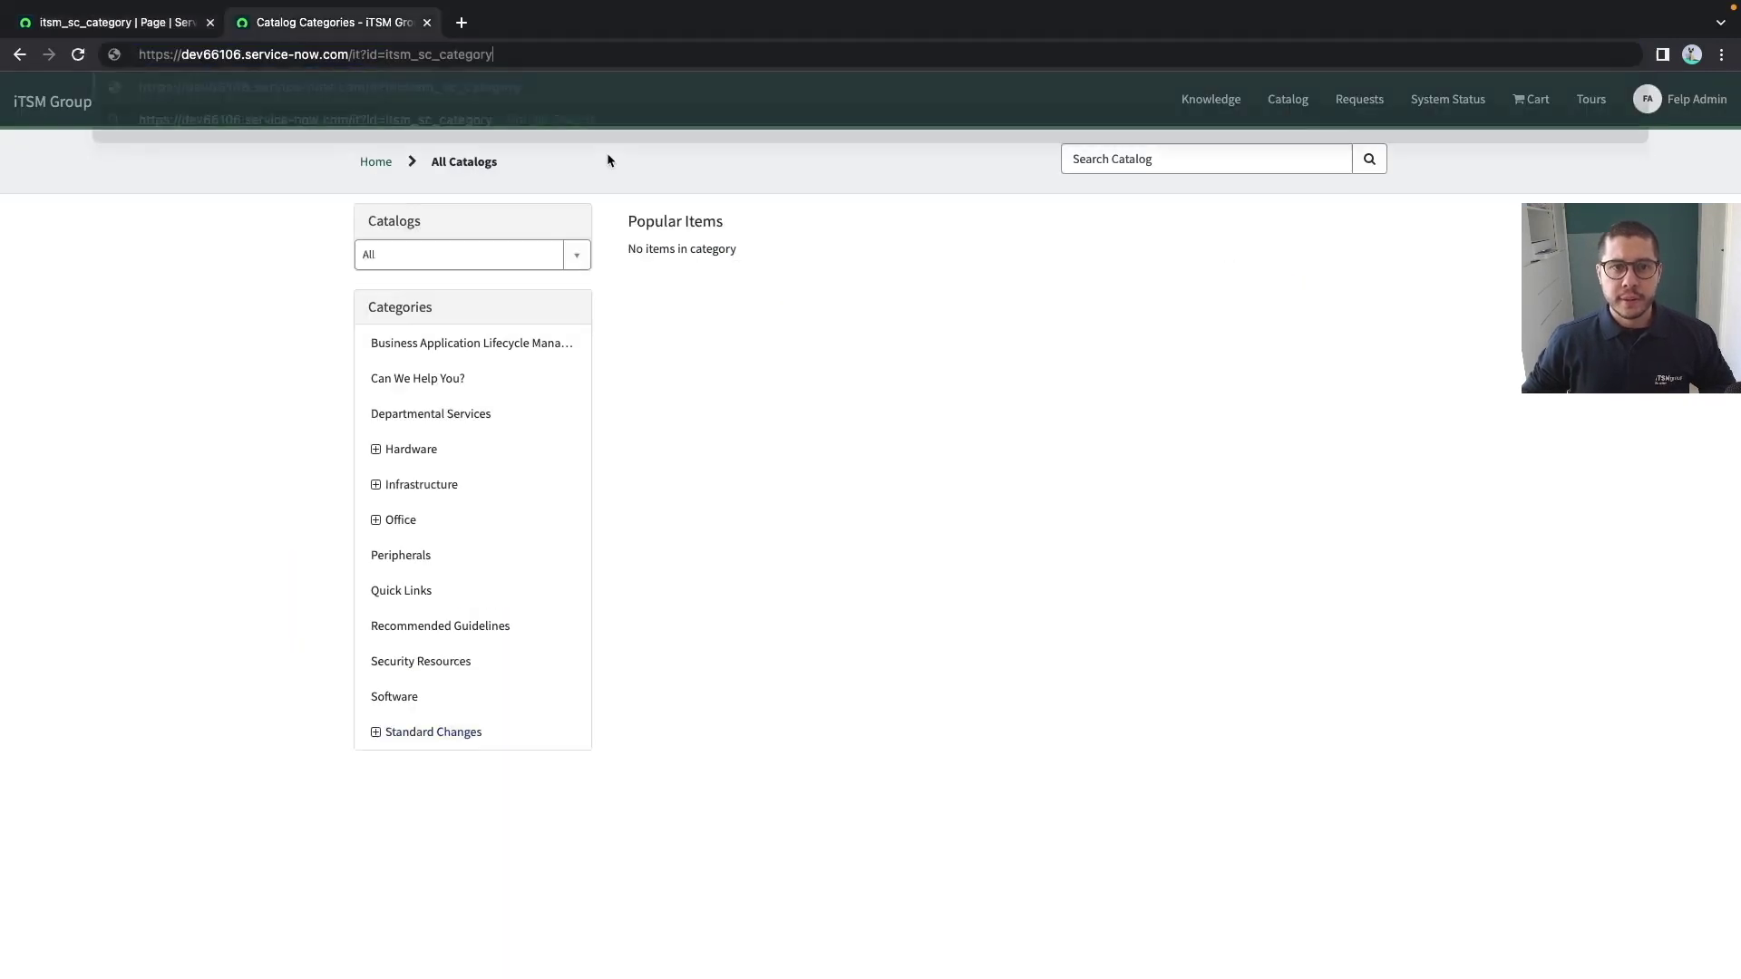
{"action": "key", "text": "Return"}
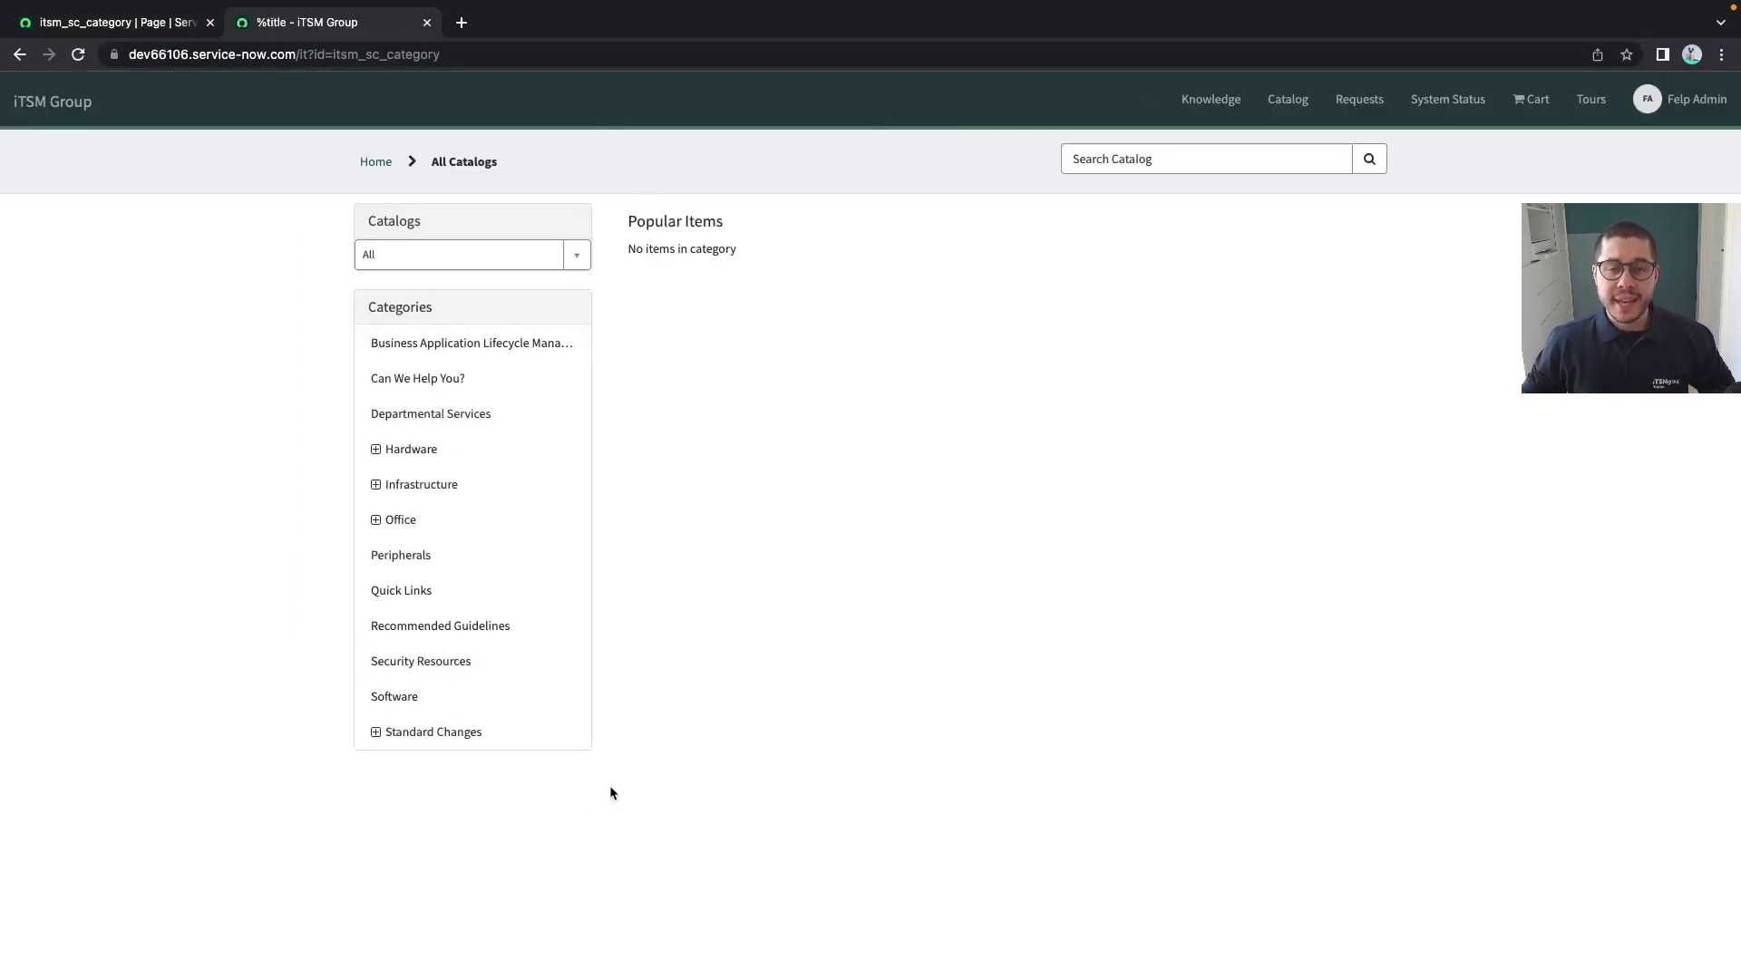
{"action": "key", "text": "ctrl+shift+Tab"}
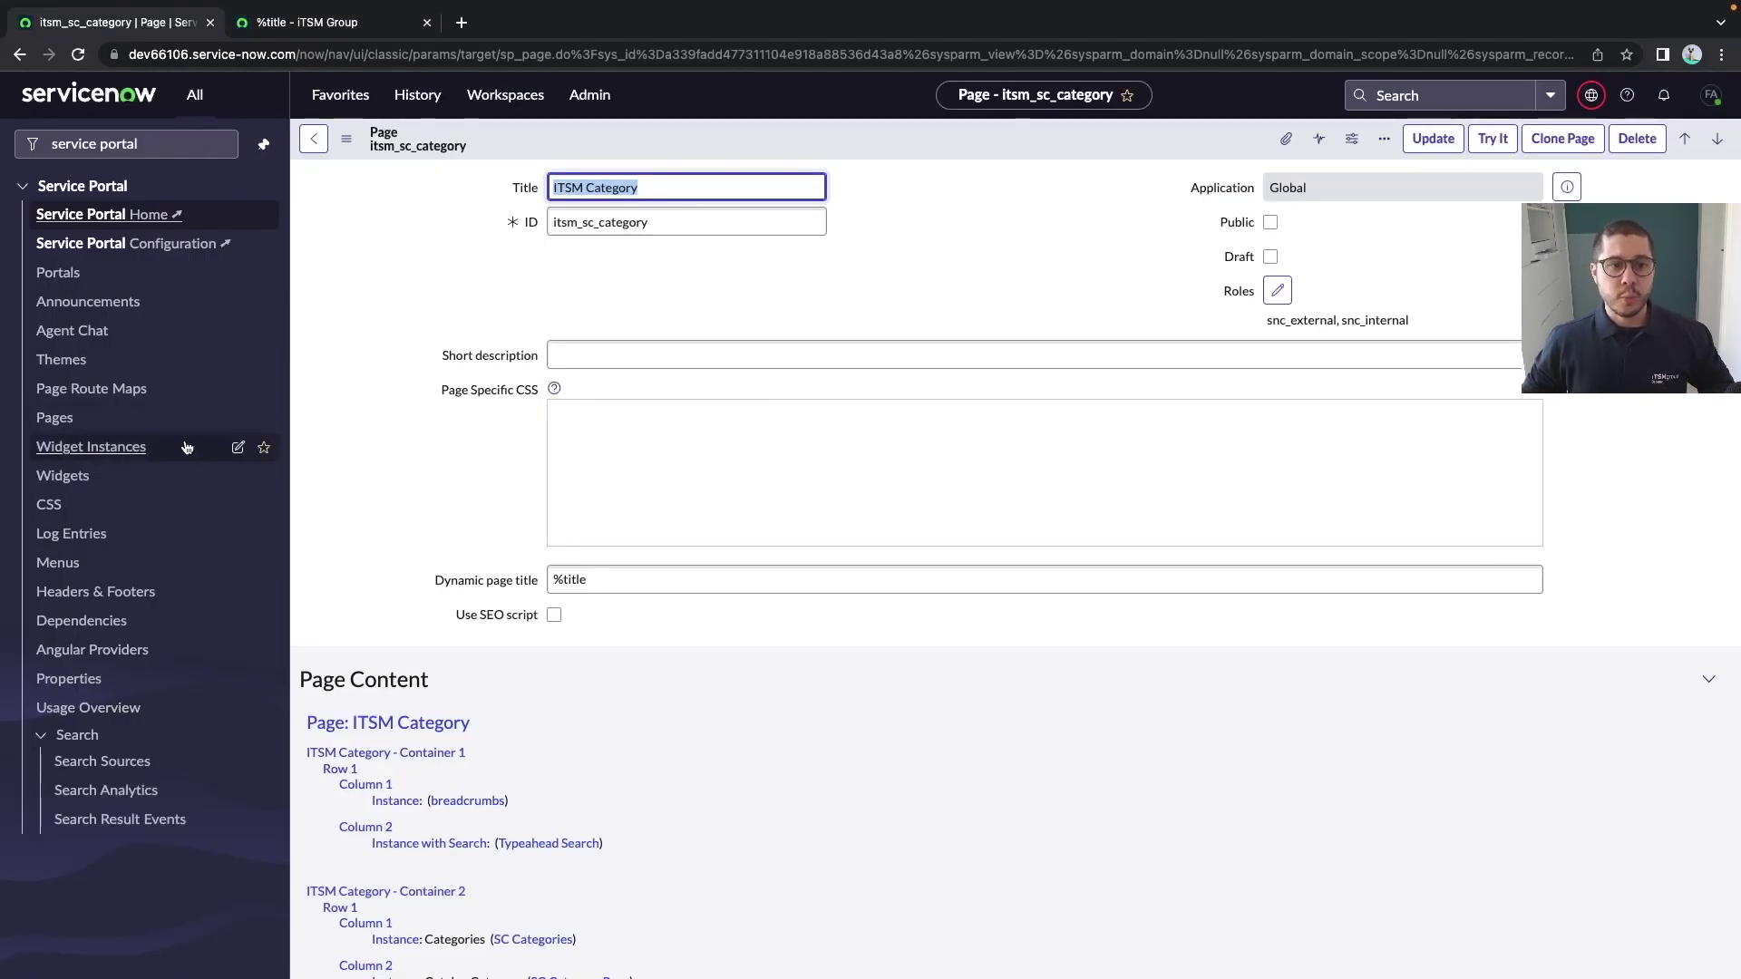
{"action": "left_click", "coordinate": [56, 417]}
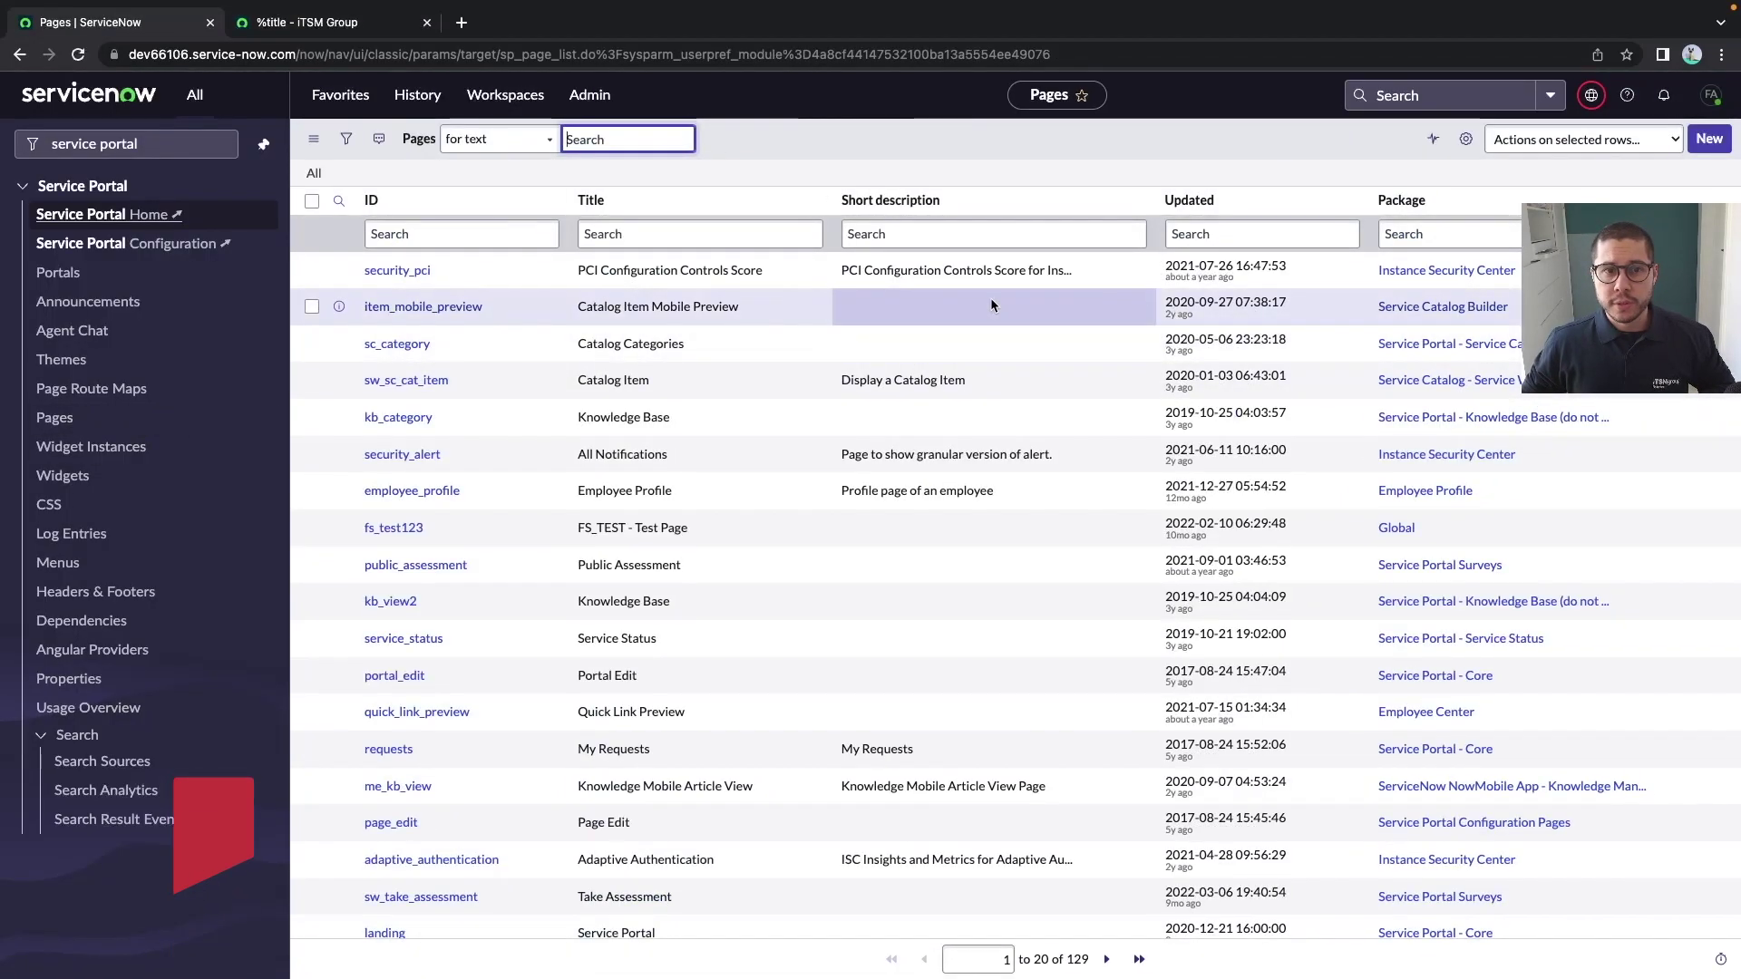
Create a new page record titled 'ITSM Page 1' with ID itsm_page1
{"action": "left_click", "coordinate": [1709, 139]}
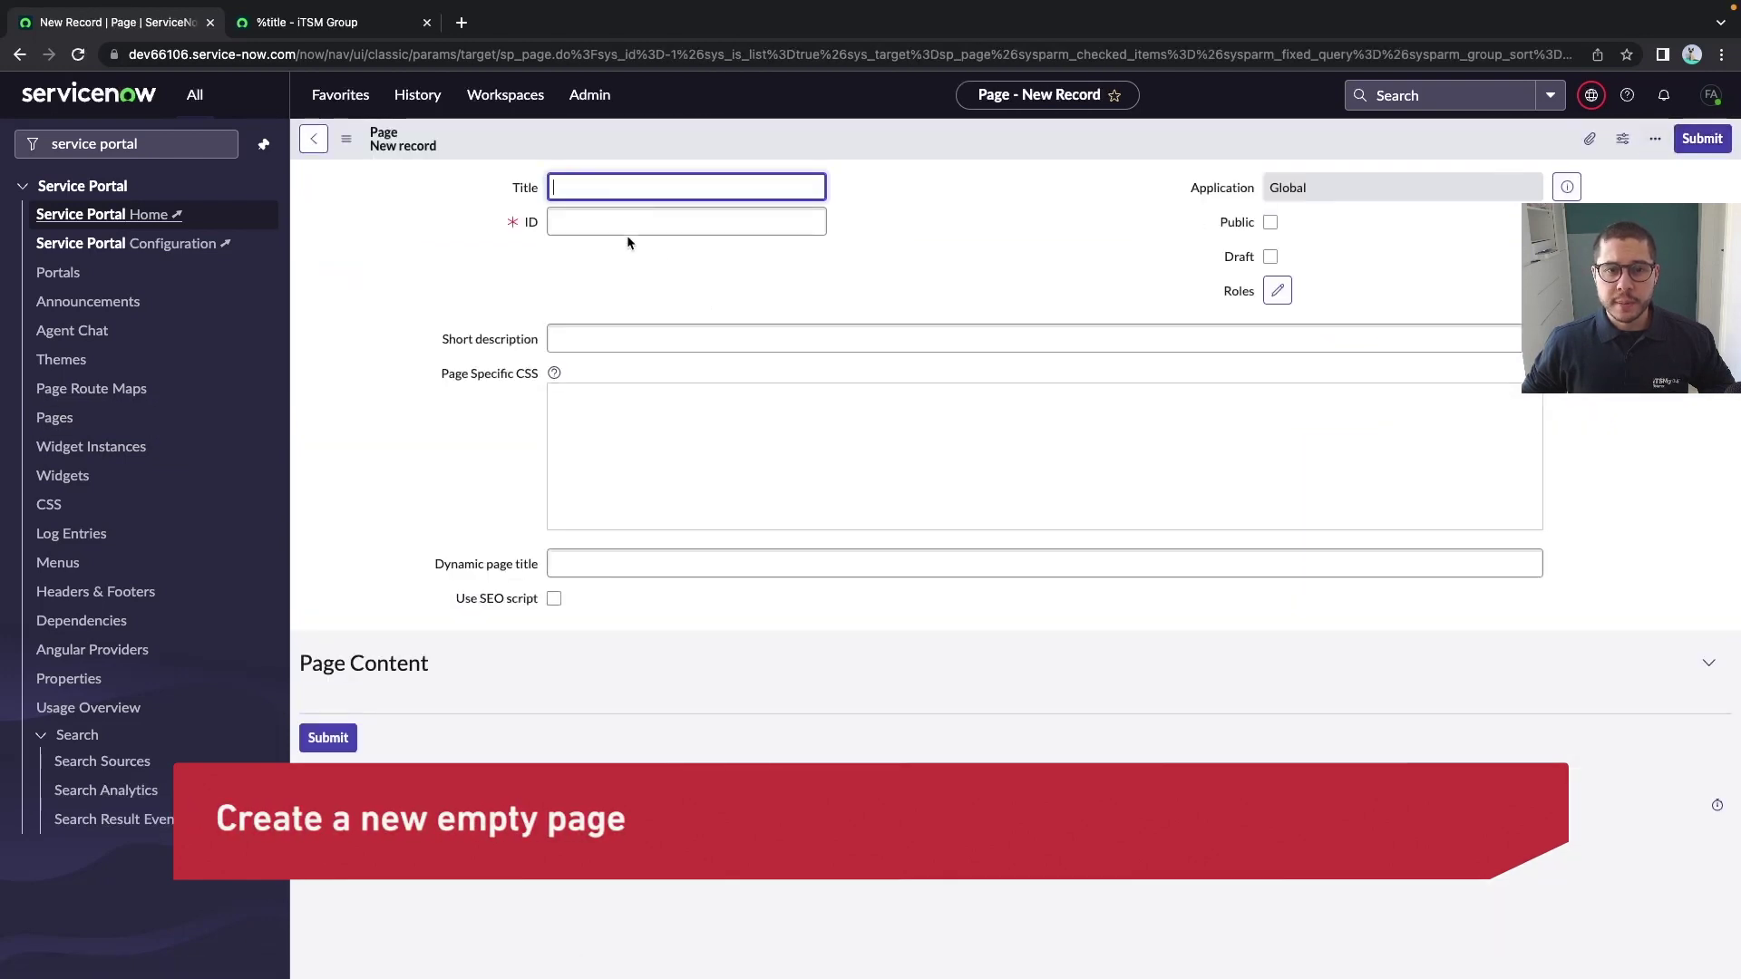
{"action": "left_click", "coordinate": [577, 227]}
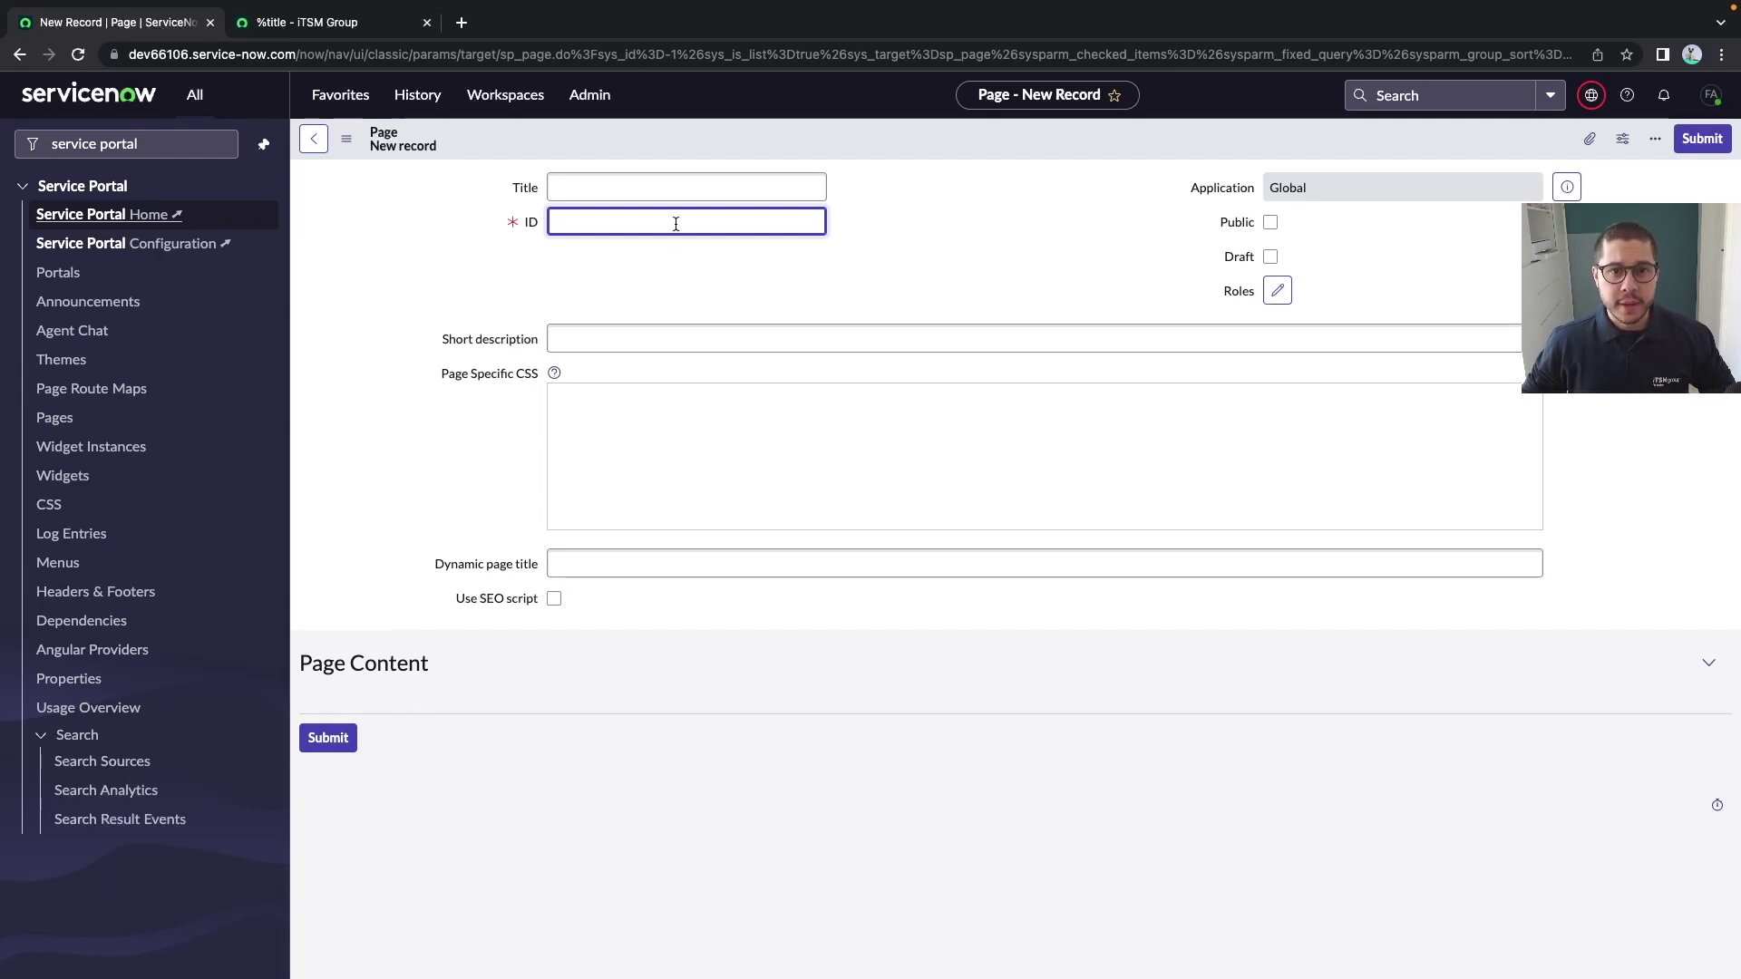
{"action": "left_click", "coordinate": [642, 188]}
{"action": "type", "text": "ITSM Page 1"}
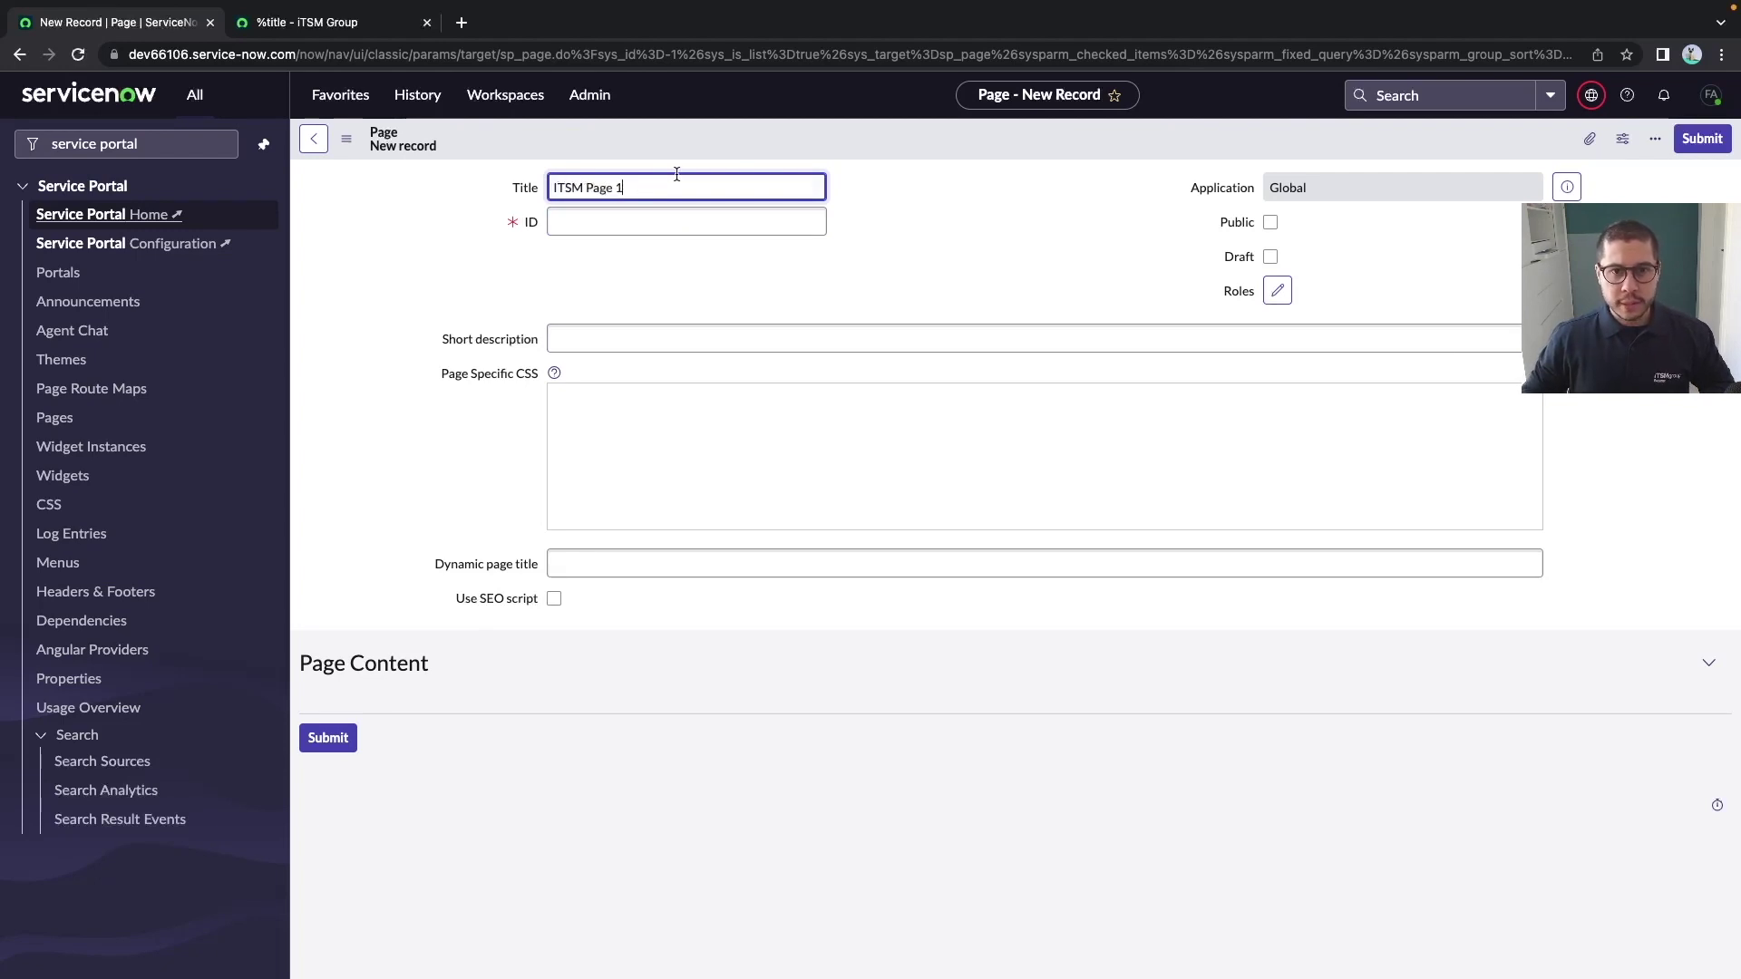
{"action": "left_click", "coordinate": [641, 225]}
{"action": "type", "text": "itsm"}
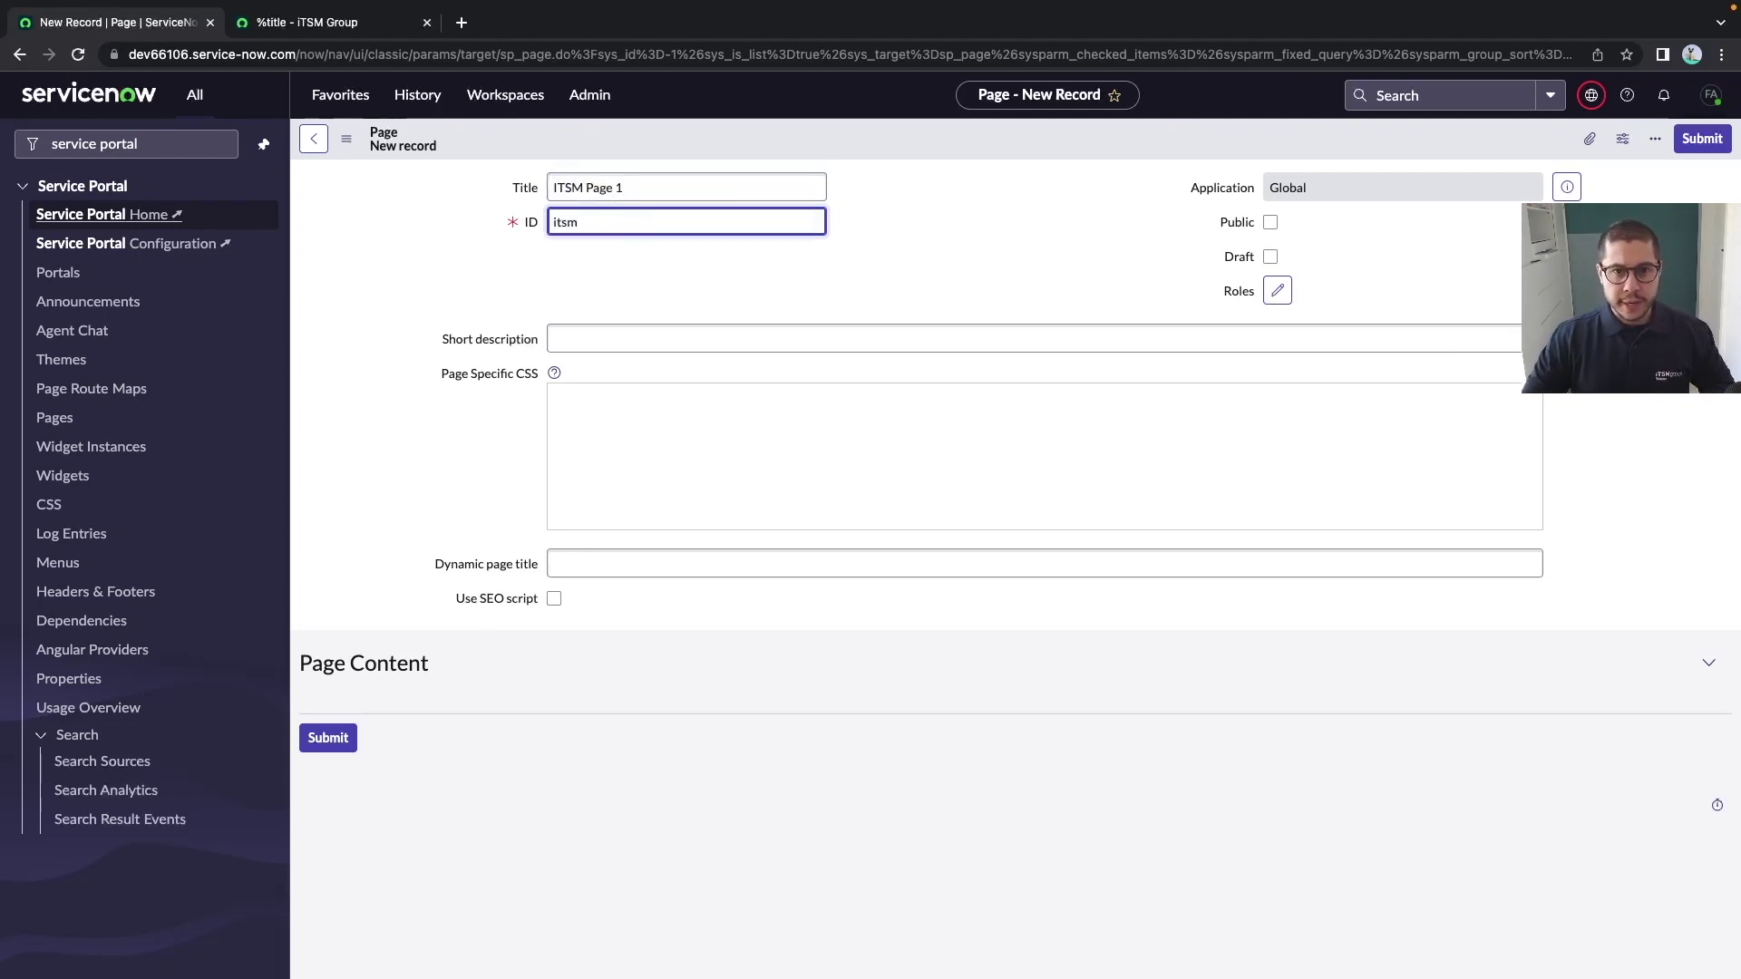
{"action": "type", "text": "_page1"}
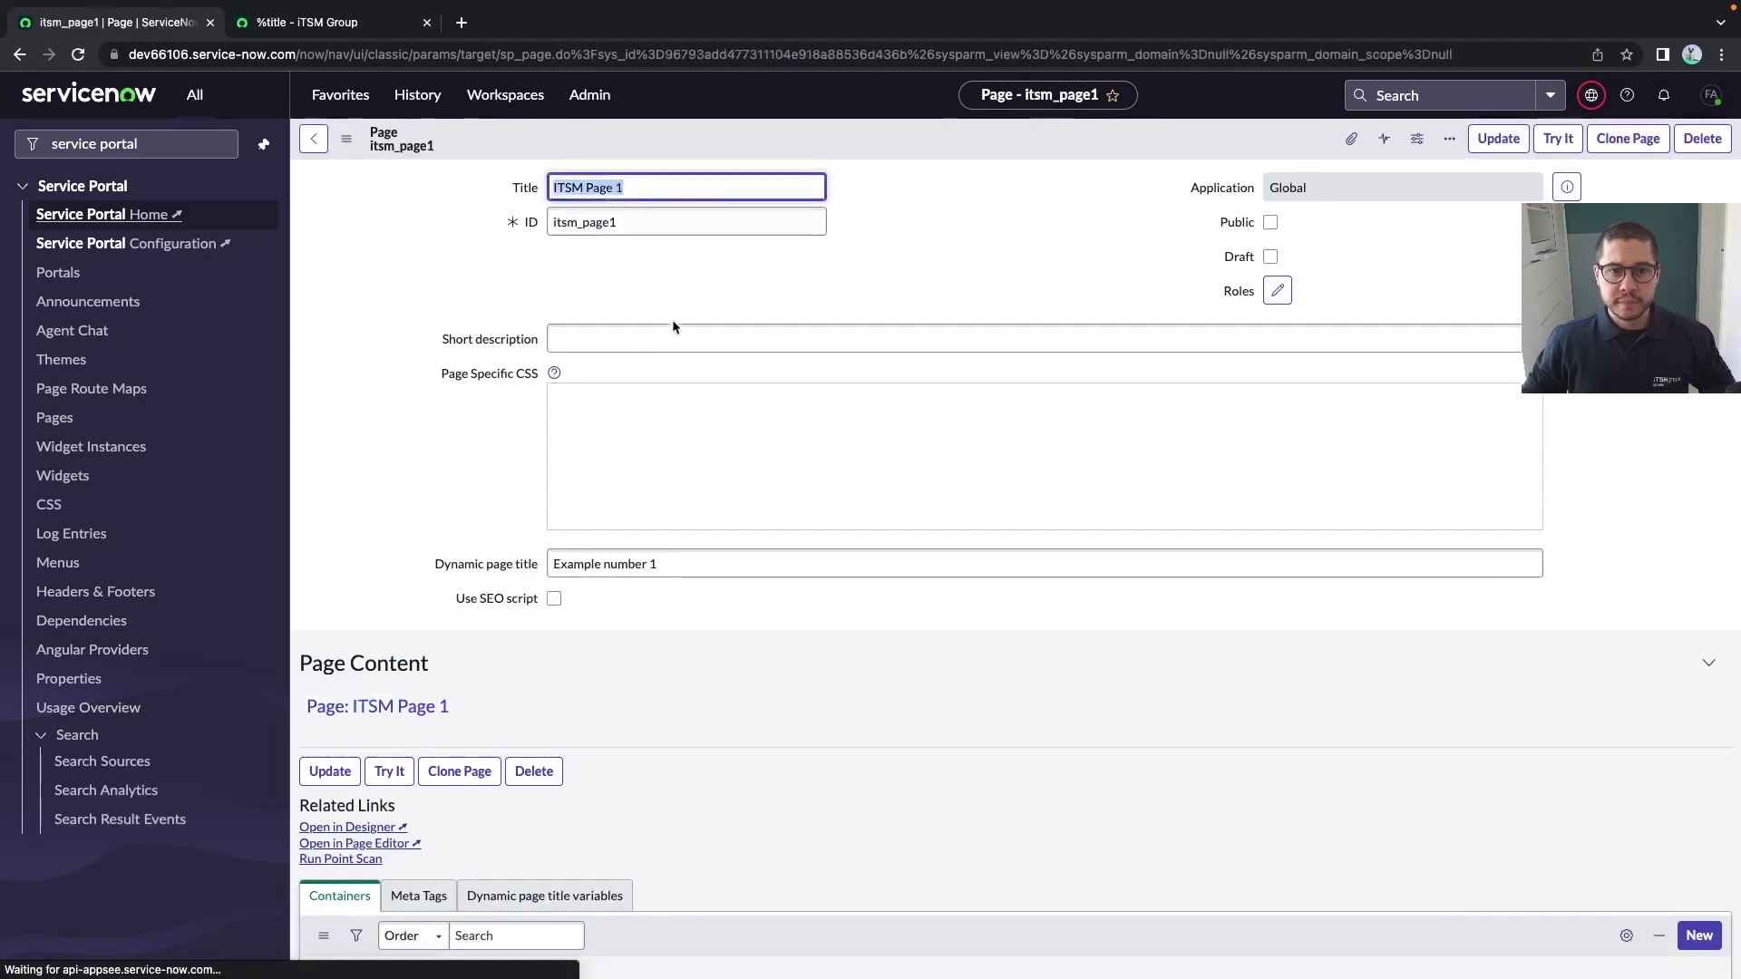
{"action": "double_click", "coordinate": [643, 222]}
{"action": "key", "text": "ctrl+c"}
Load itsm_page1 on the iTSM portal by pasting its ID into the address
{"action": "key", "text": "ctrl+Tab"}
{"action": "double_click", "coordinate": [403, 53]}
{"action": "key", "text": "ctrl+v"}
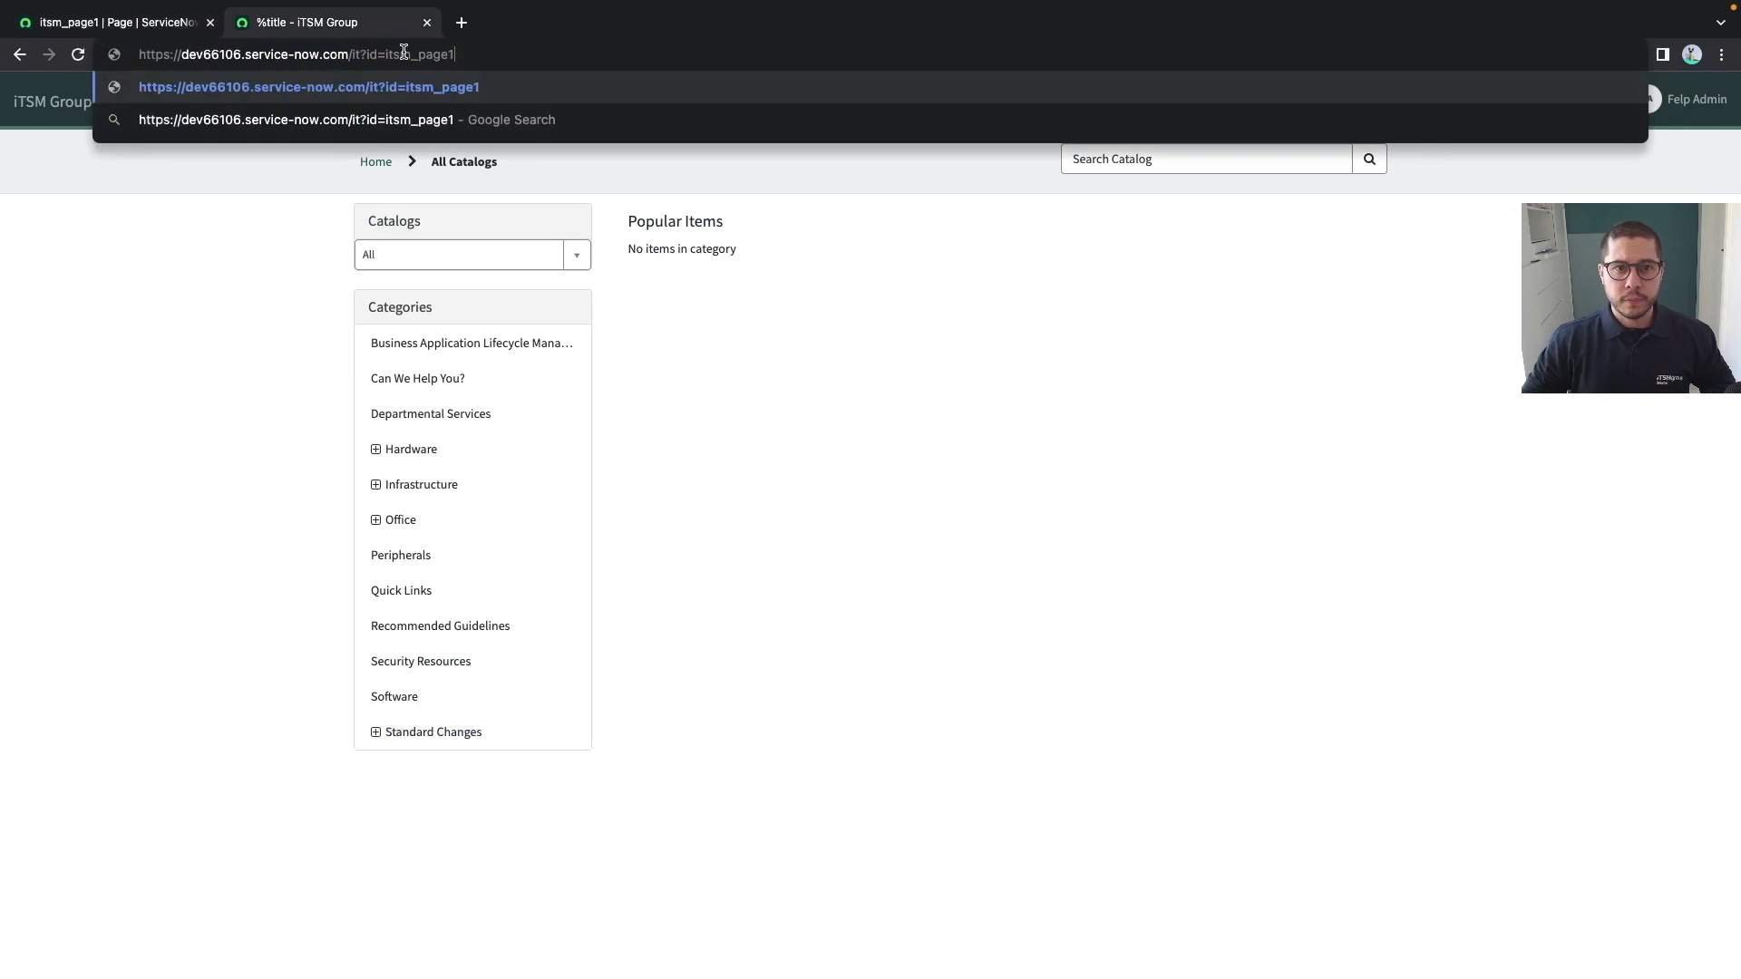
{"action": "key", "text": "Return"}
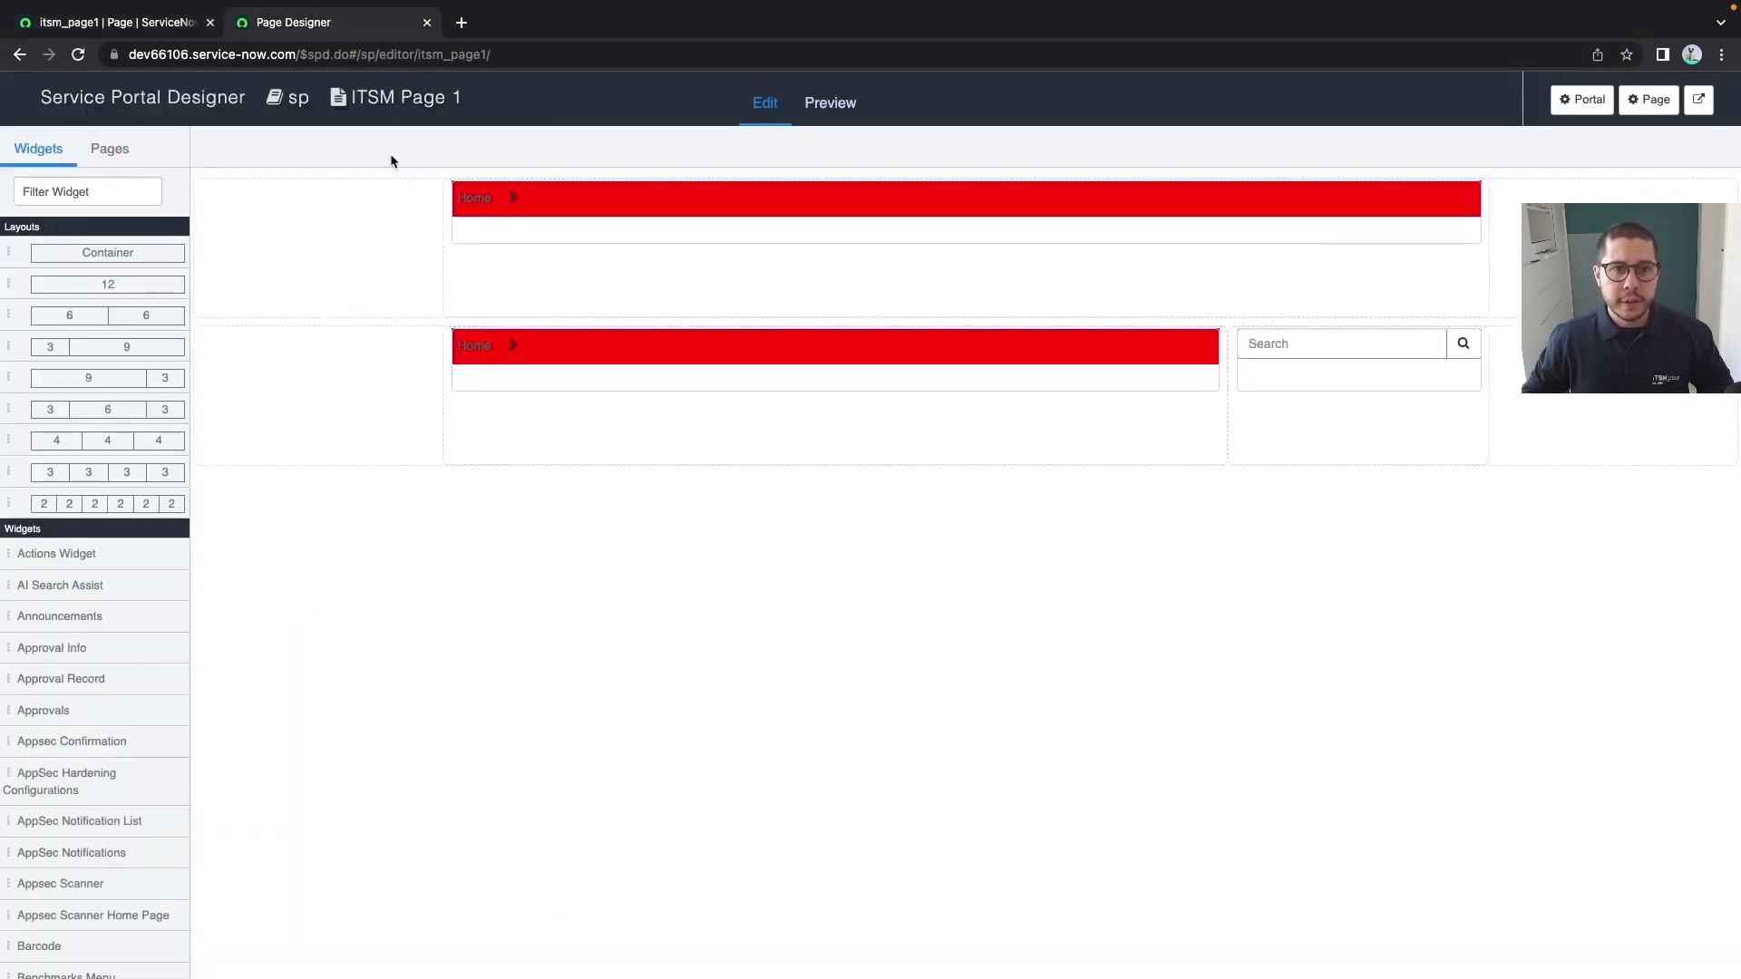
Open Service Portal Designer by trimming the address to $spd.do and begin adding a page
{"action": "left_click", "coordinate": [348, 54]}
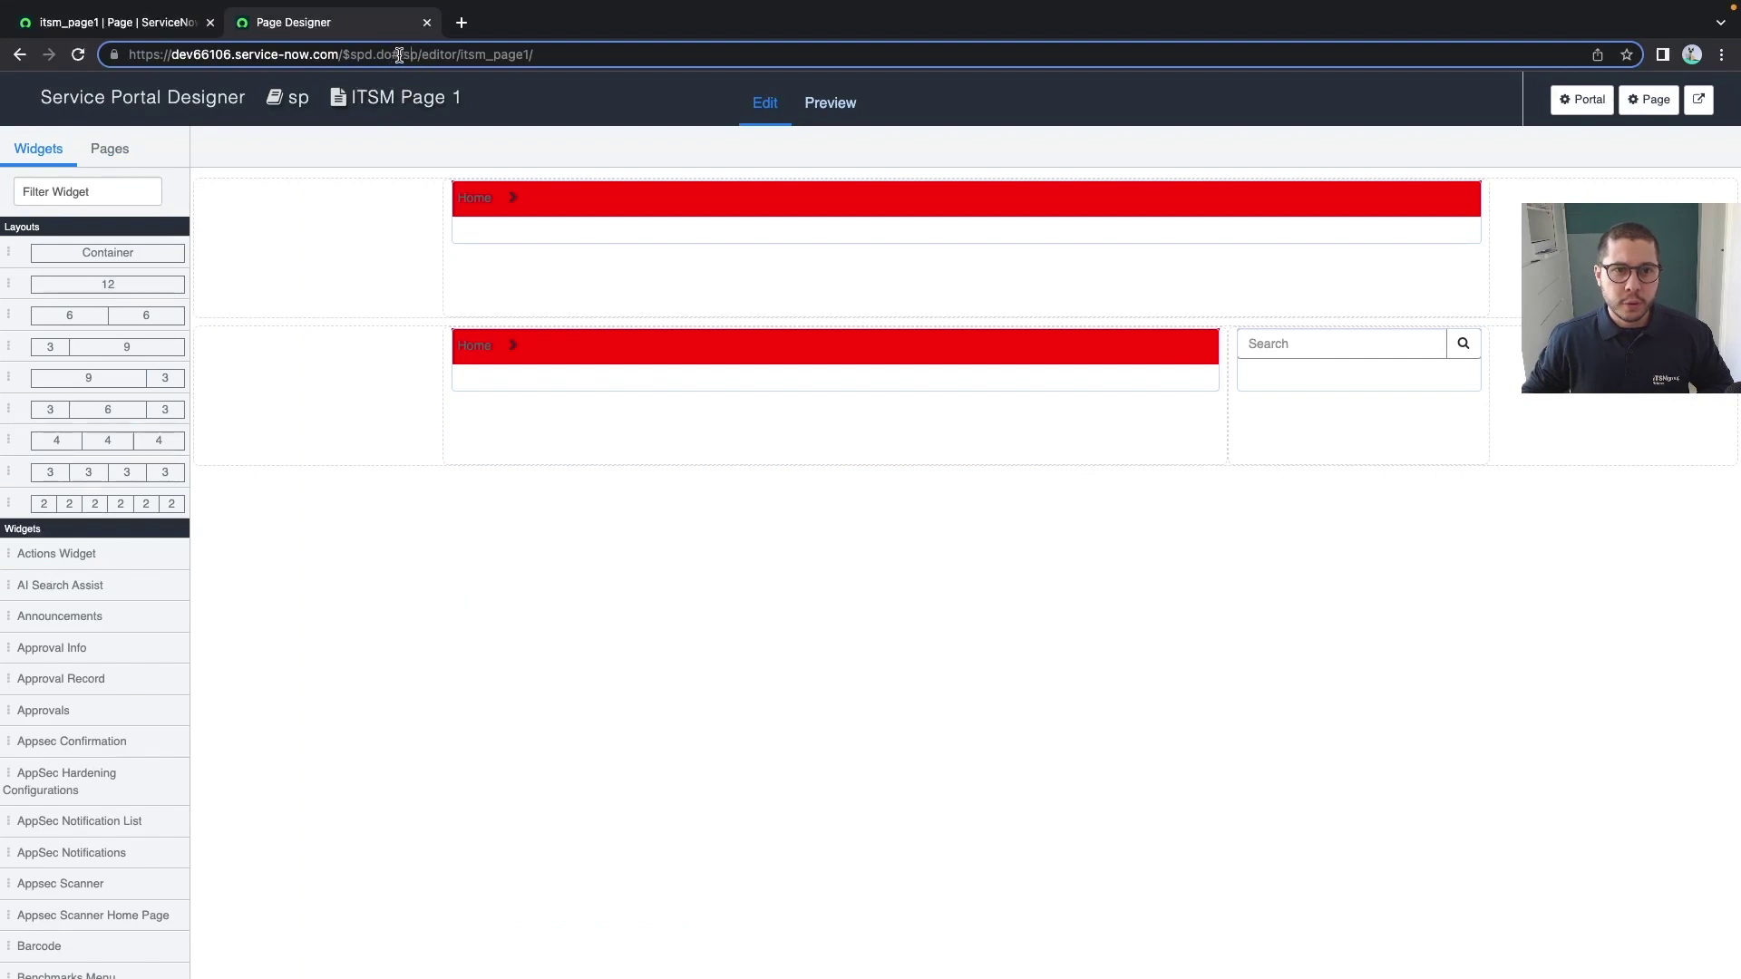
{"action": "left_click_drag", "start_coordinate": [399, 55], "coordinate": [633, 55]}
{"action": "key", "text": "BackSpace"}
{"action": "key", "text": "Return"}
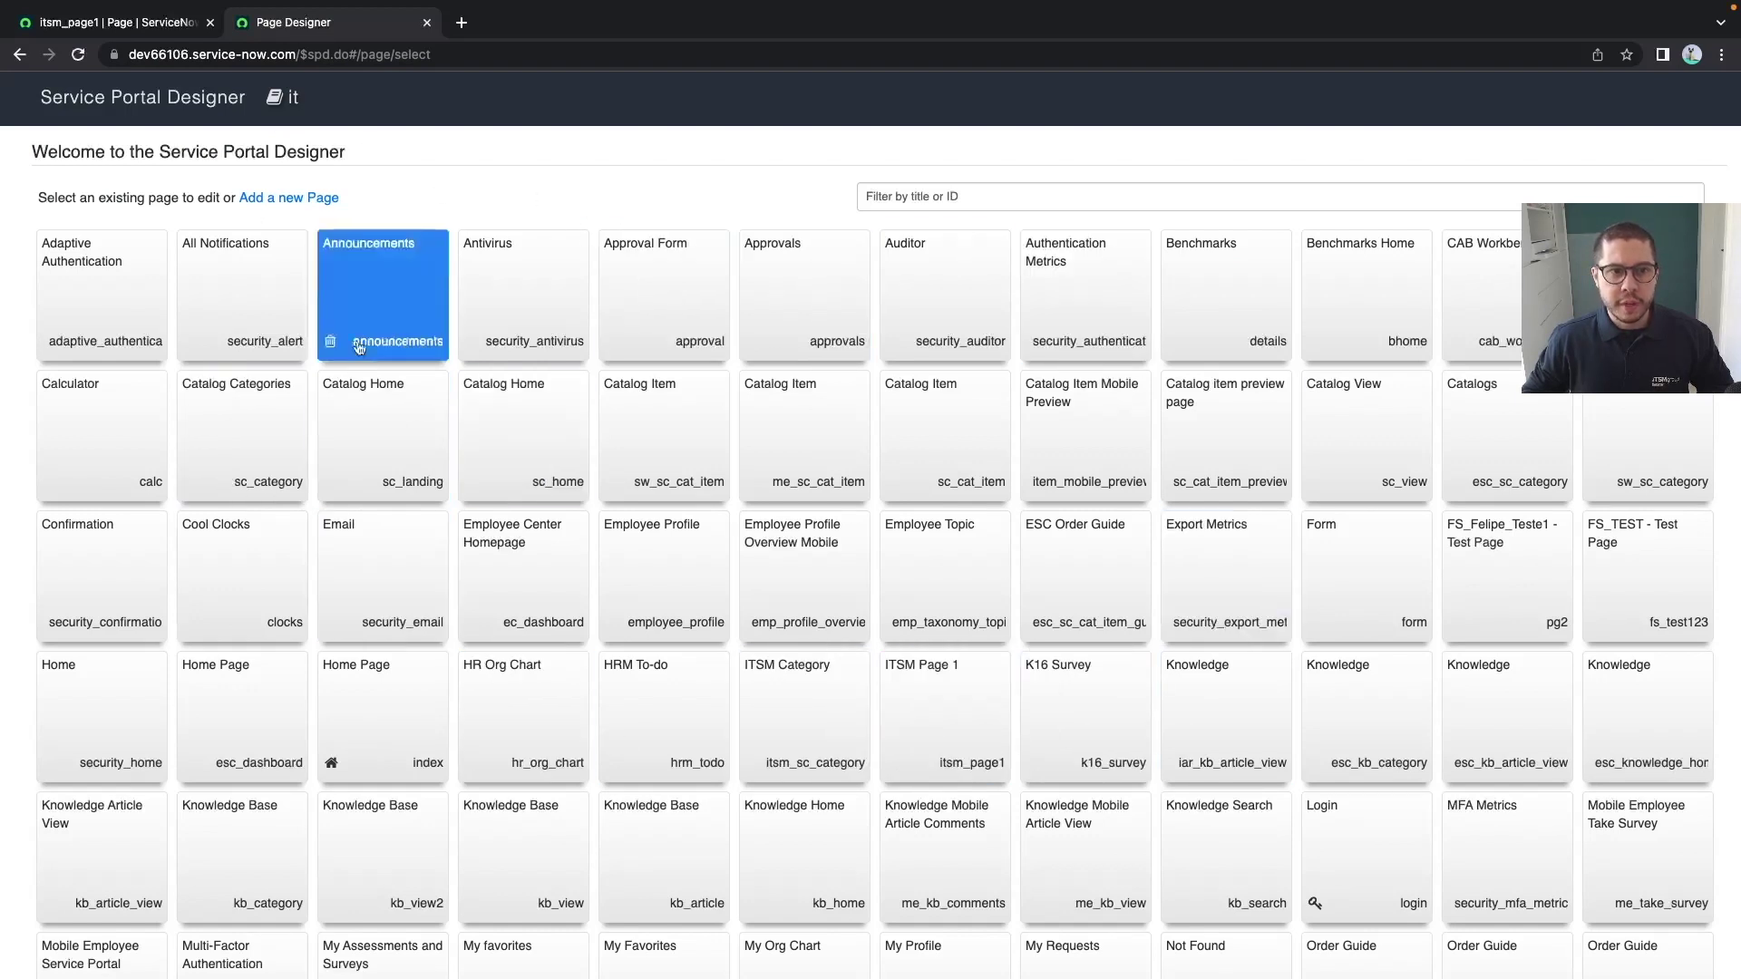
{"action": "left_click", "coordinate": [269, 199]}
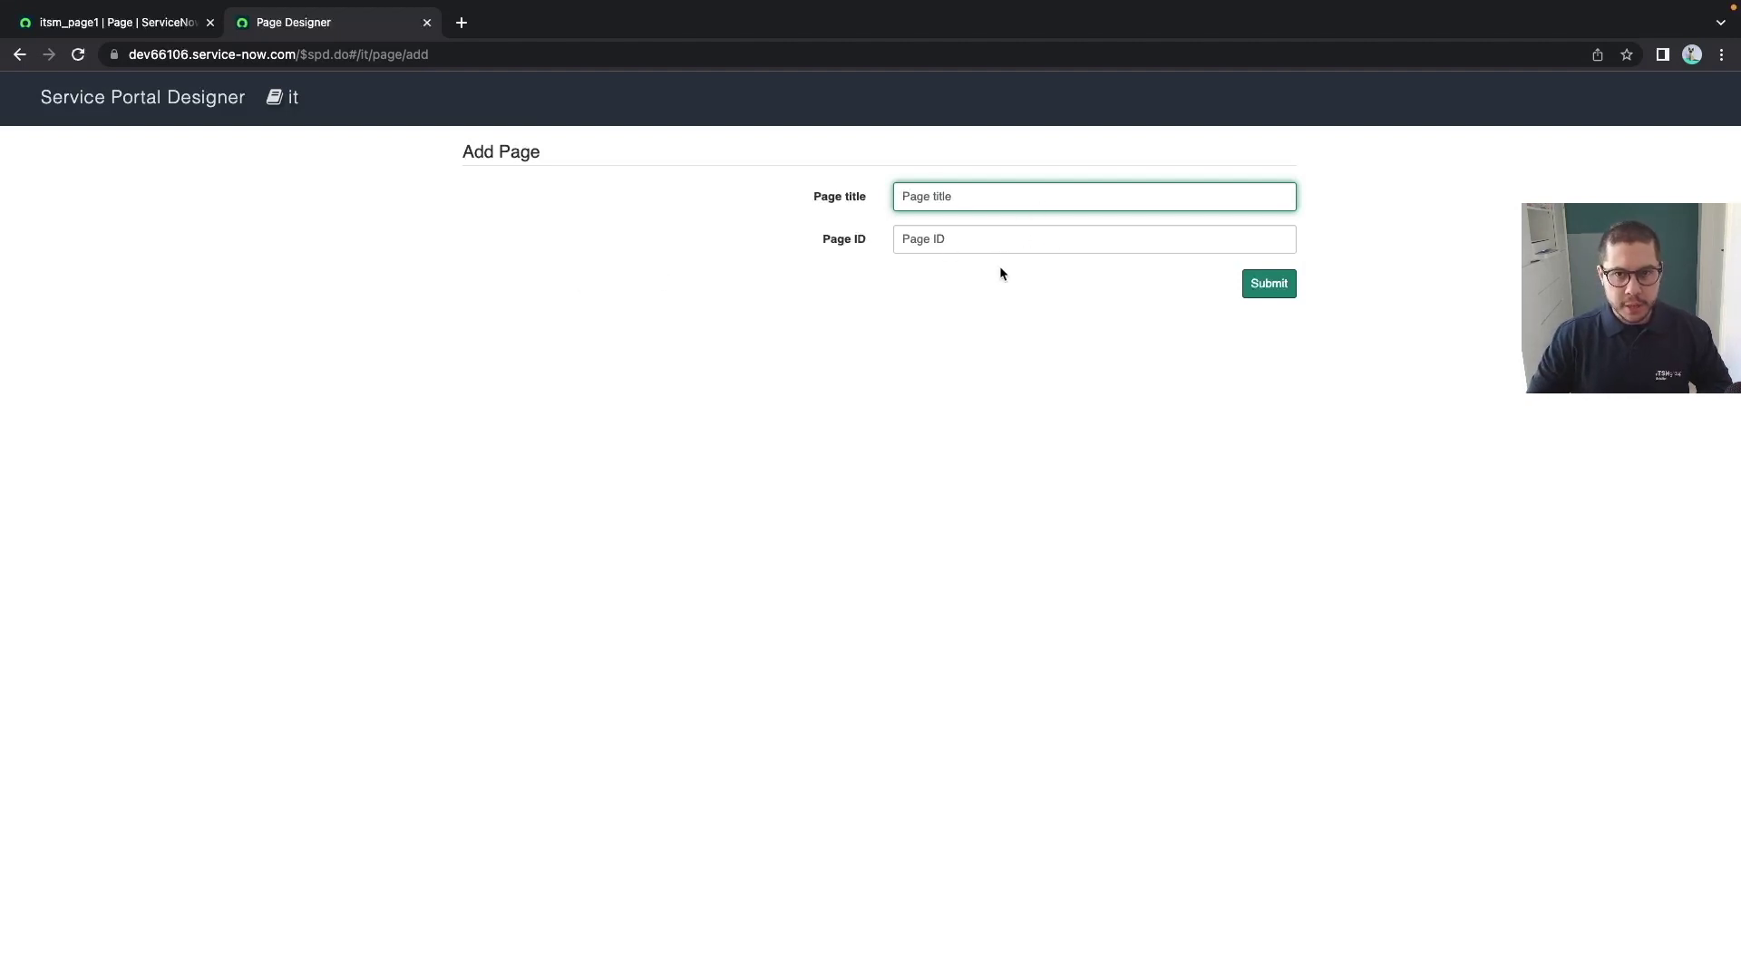
Submit a new designer page with the title itsm_3
{"action": "type", "text": "itsm"}
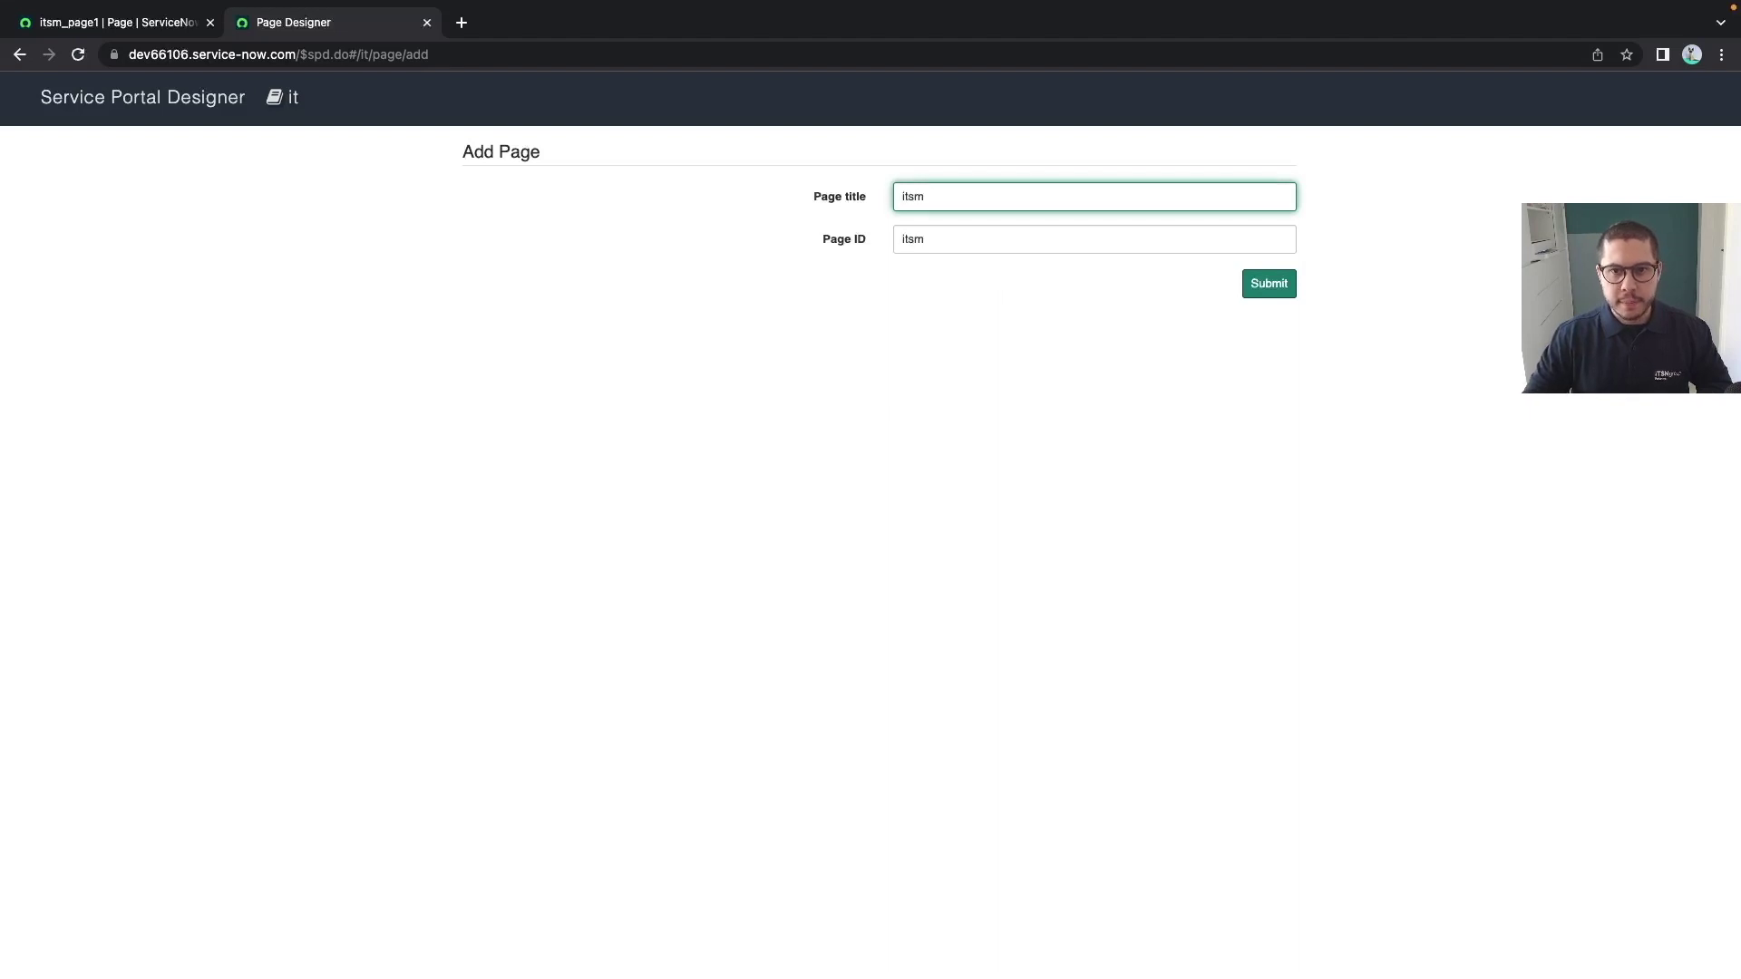
{"action": "type", "text": "_3"}
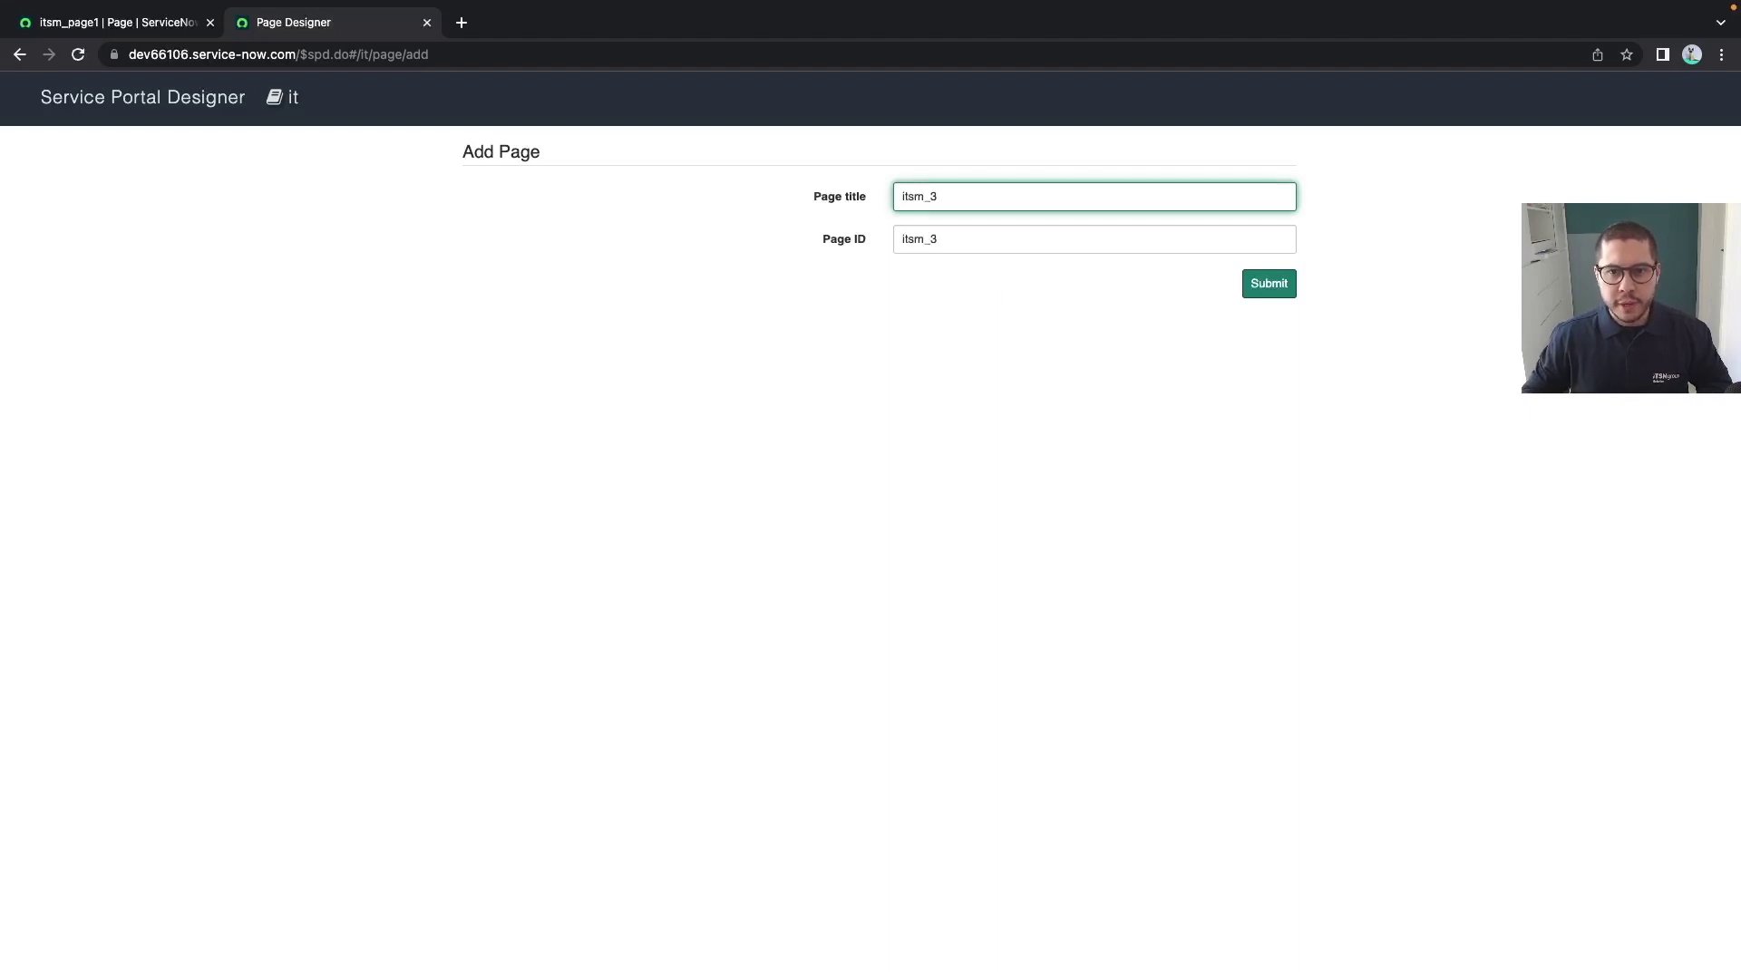
{"action": "left_click", "coordinate": [1268, 289]}
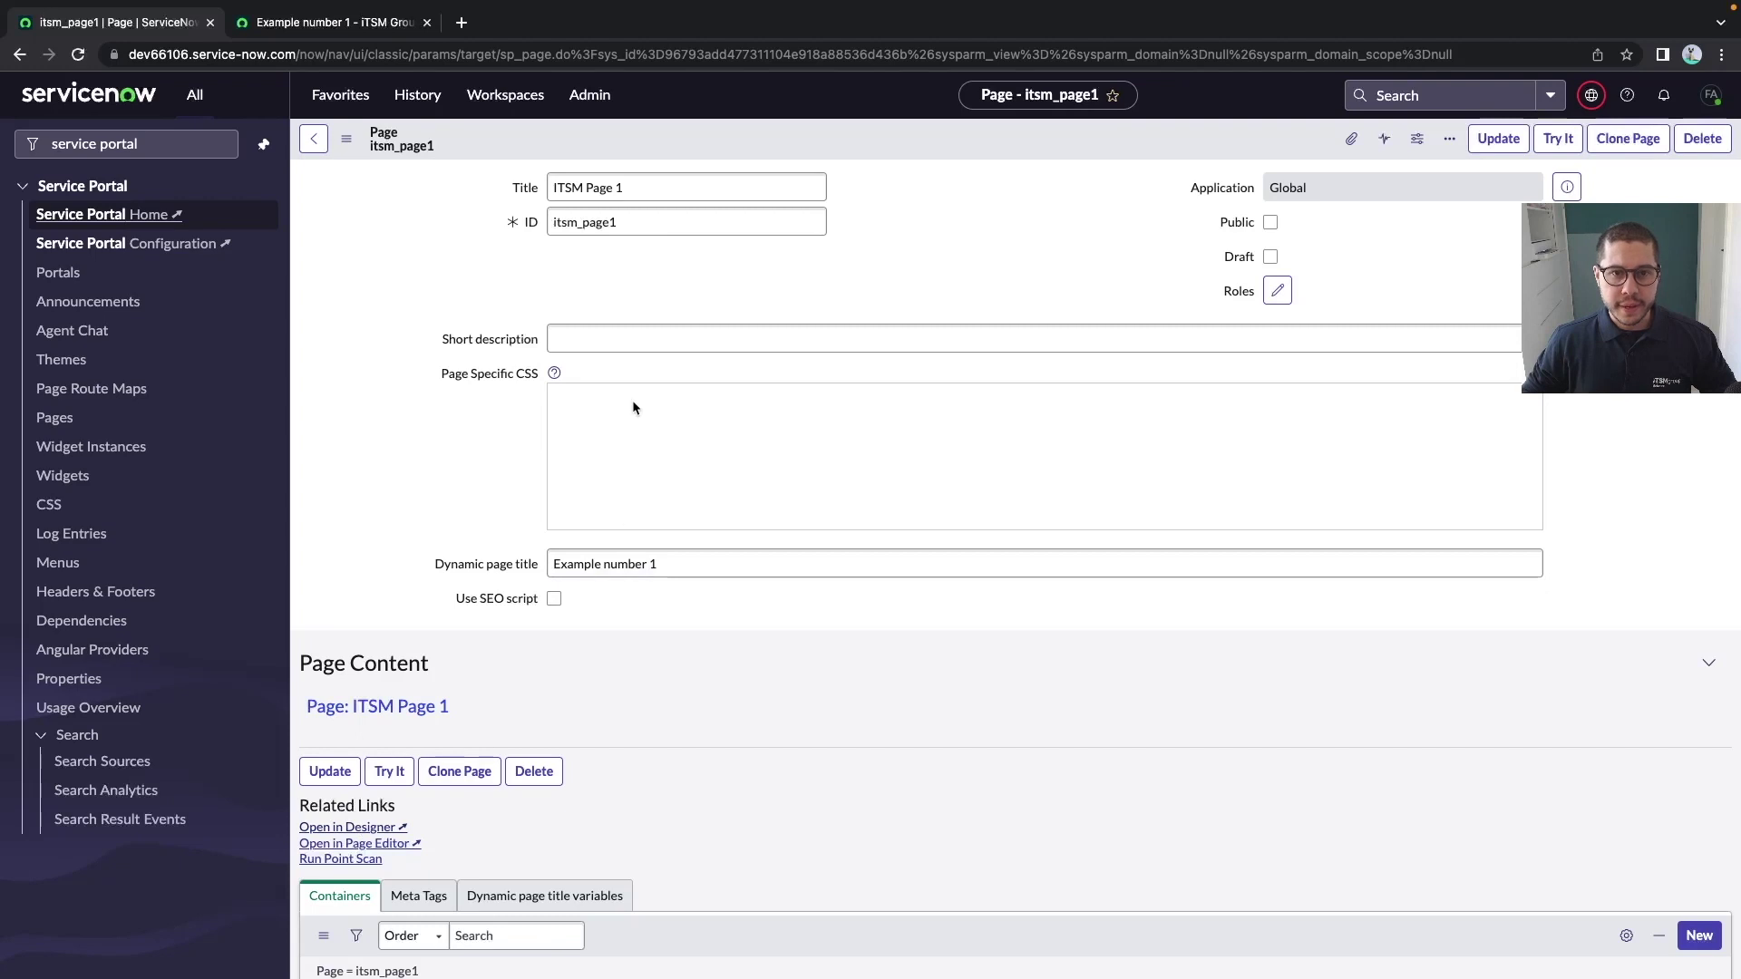
Open ITSM Page 1 in Service Portal Designer and drop a 12-column layout into the first container
{"action": "left_click", "coordinate": [361, 827]}
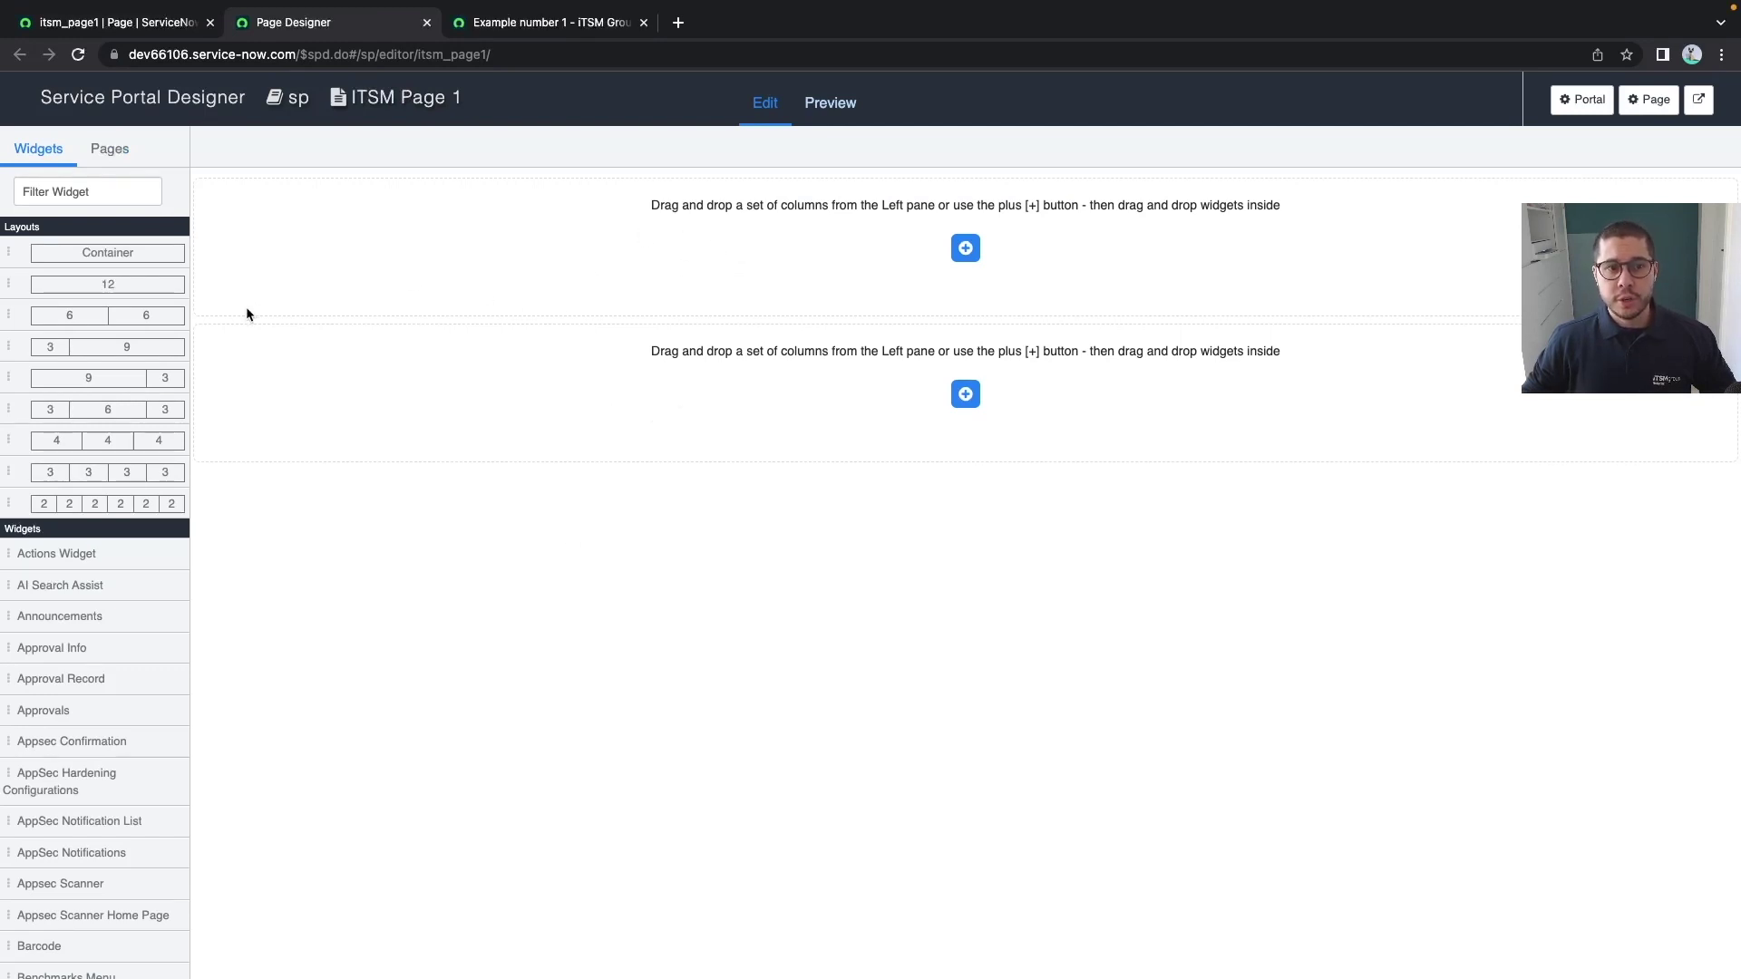
{"action": "double_click", "coordinate": [20, 227]}
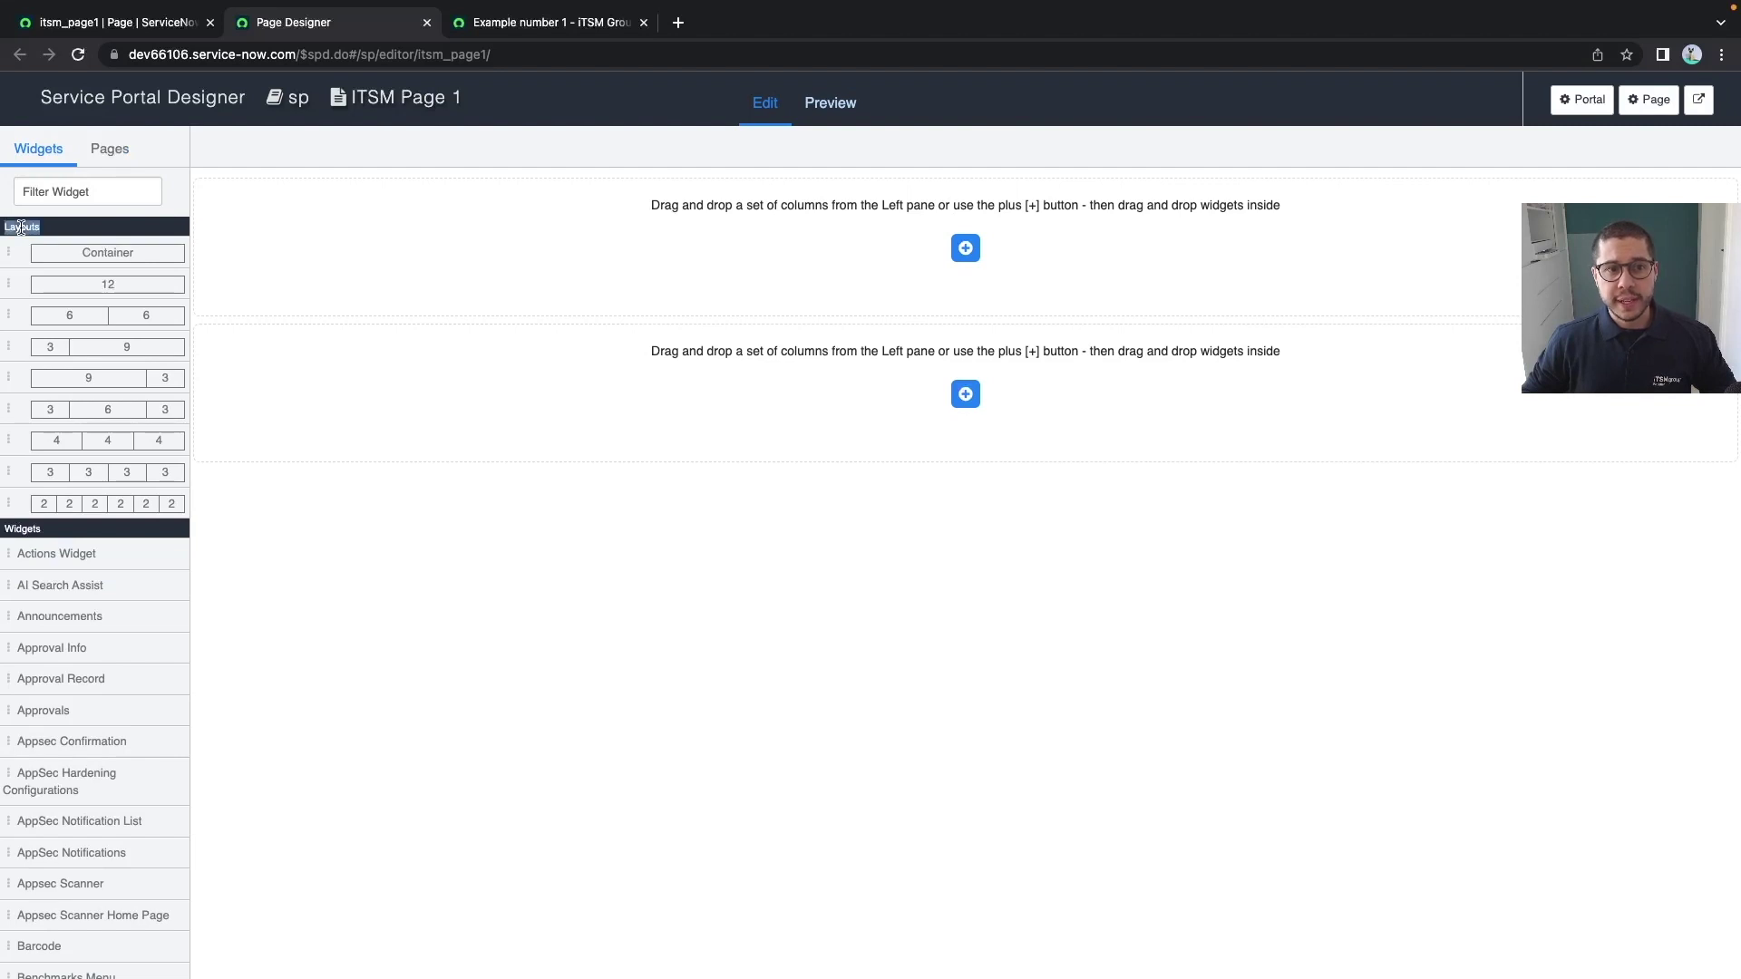
{"action": "left_click", "coordinate": [20, 227]}
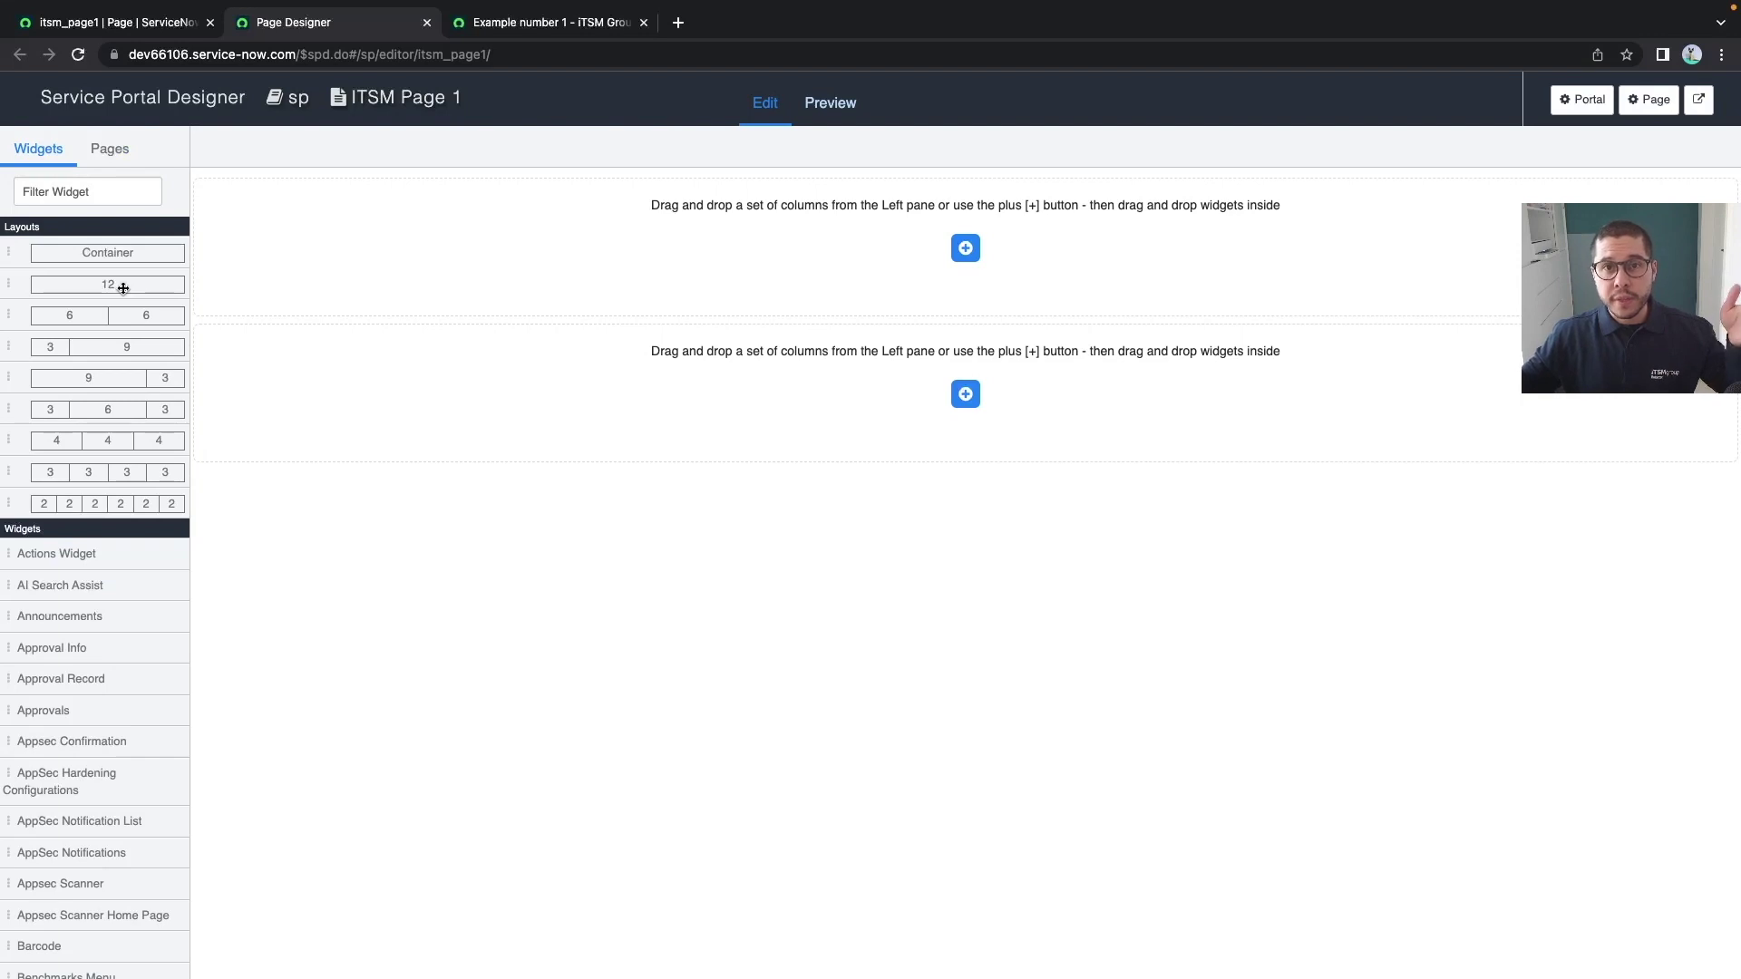
{"action": "left_click_drag", "start_coordinate": [124, 288], "coordinate": [965, 248]}
{"action": "left_click", "coordinate": [68, 192]}
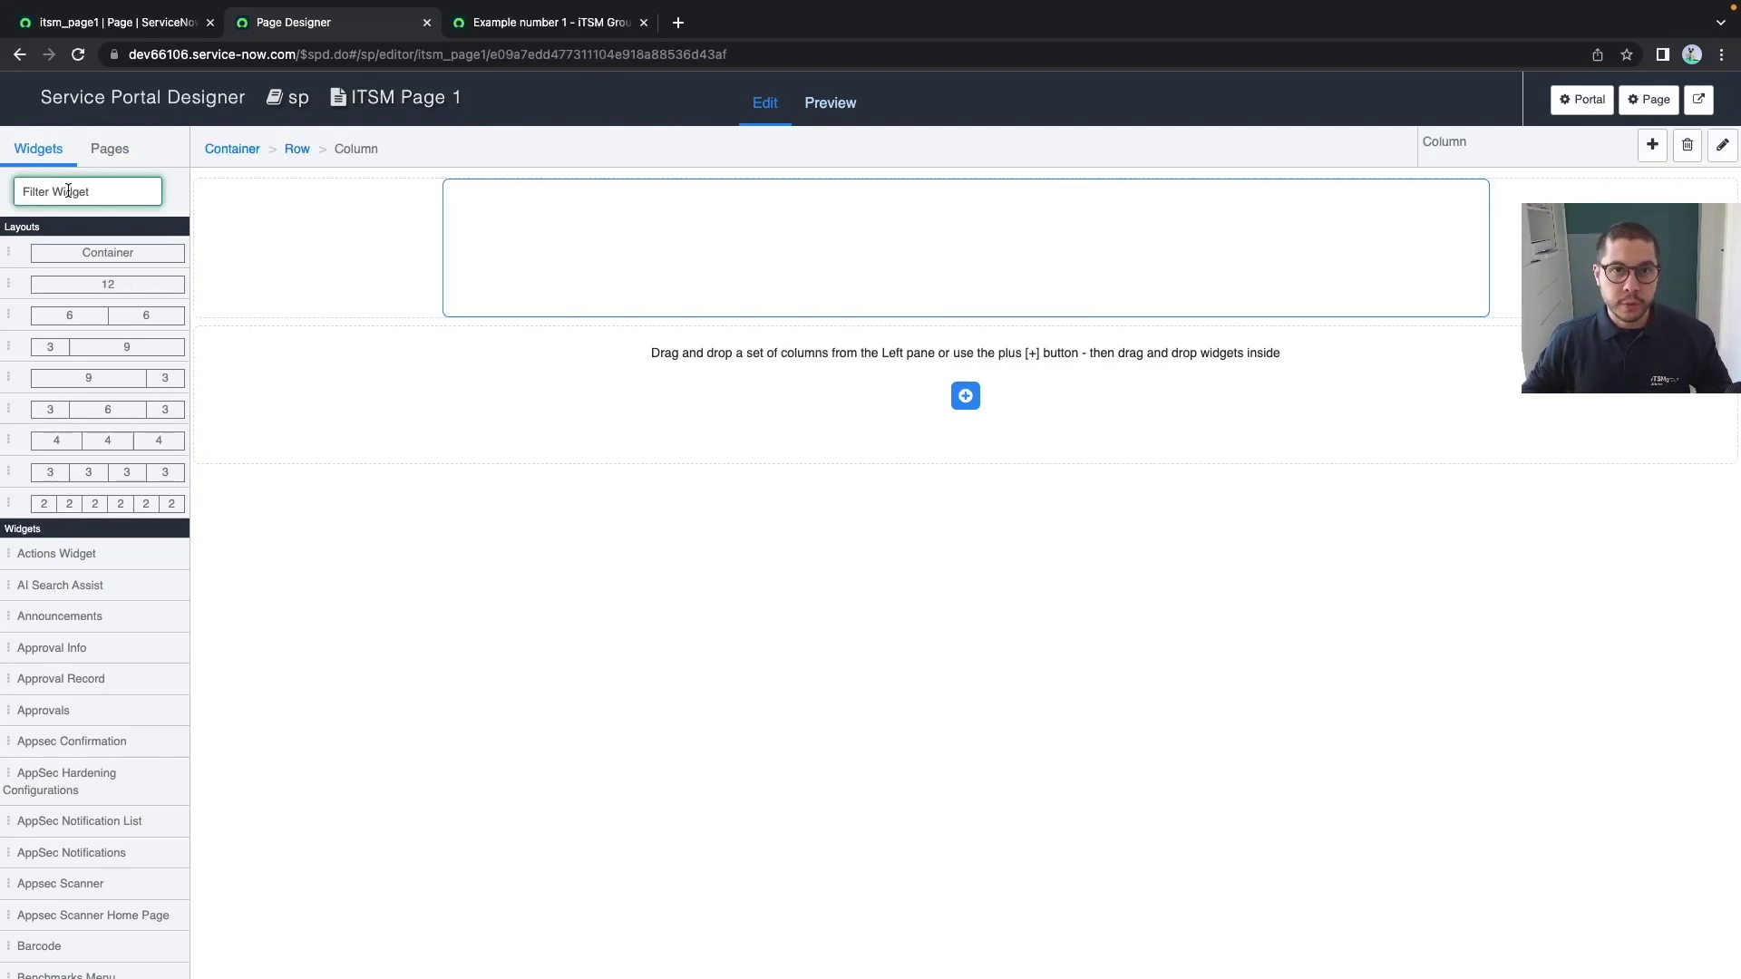
Filter widgets for 'bread', drop Breadcrumbs into the 12-column row, then clear the filter
{"action": "type", "text": "bread"}
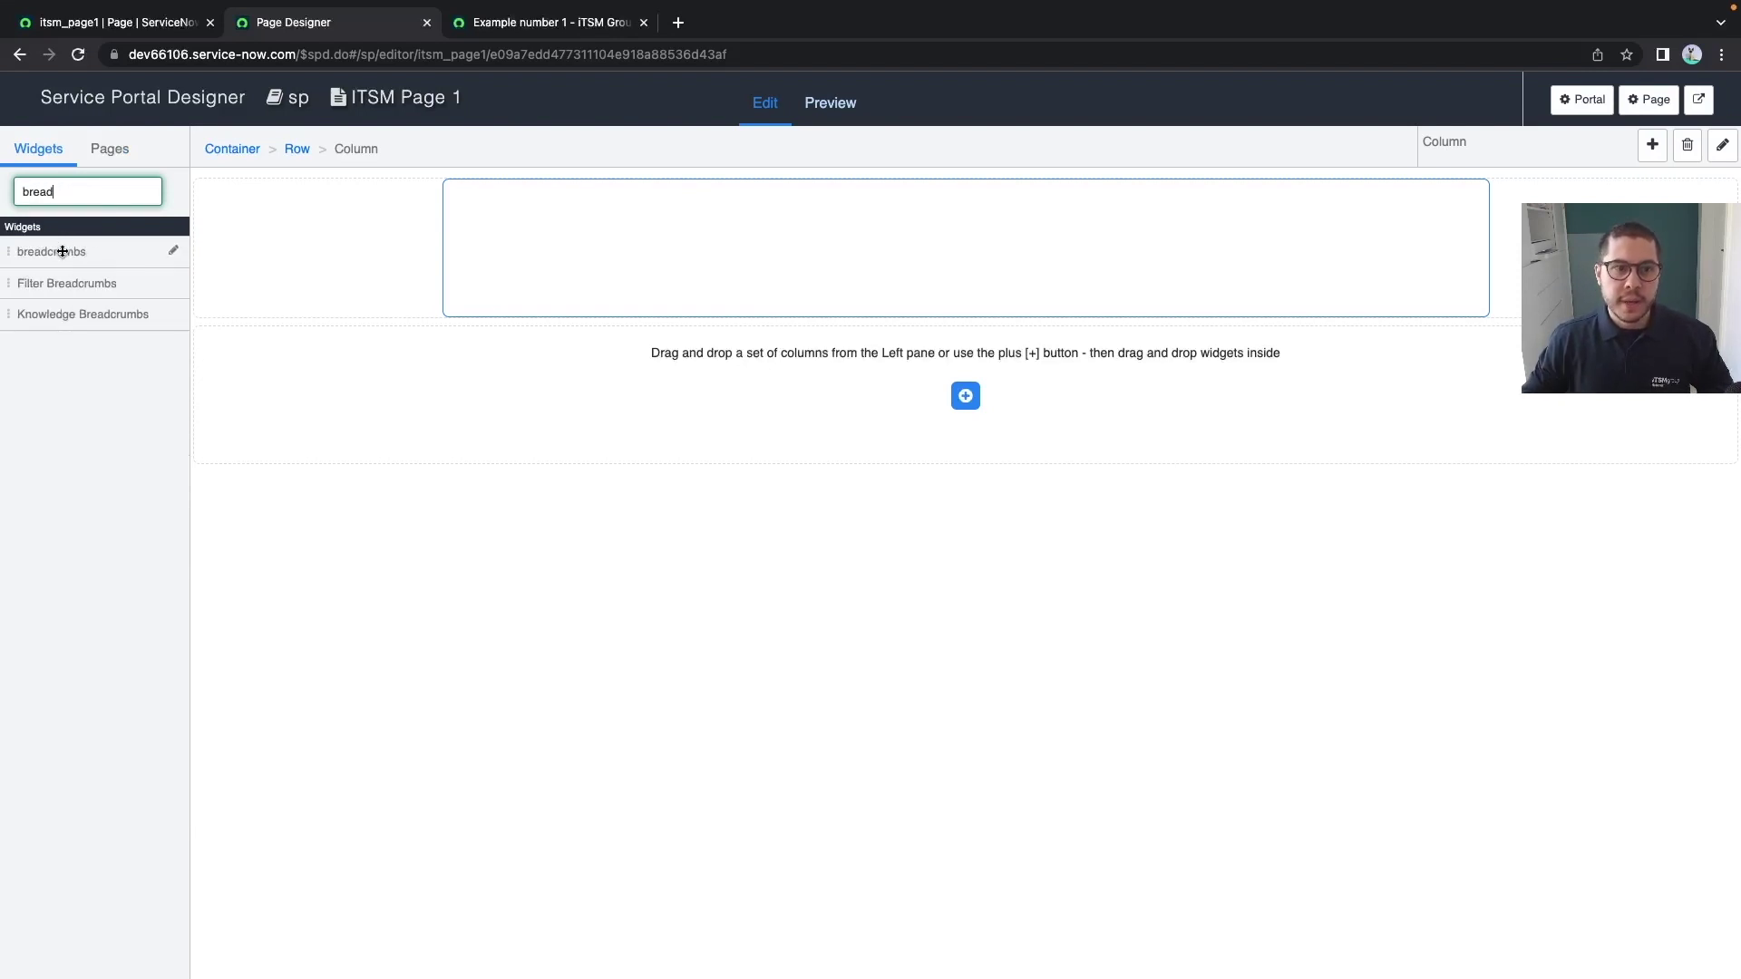
{"action": "left_click_drag", "start_coordinate": [61, 251], "coordinate": [665, 210]}
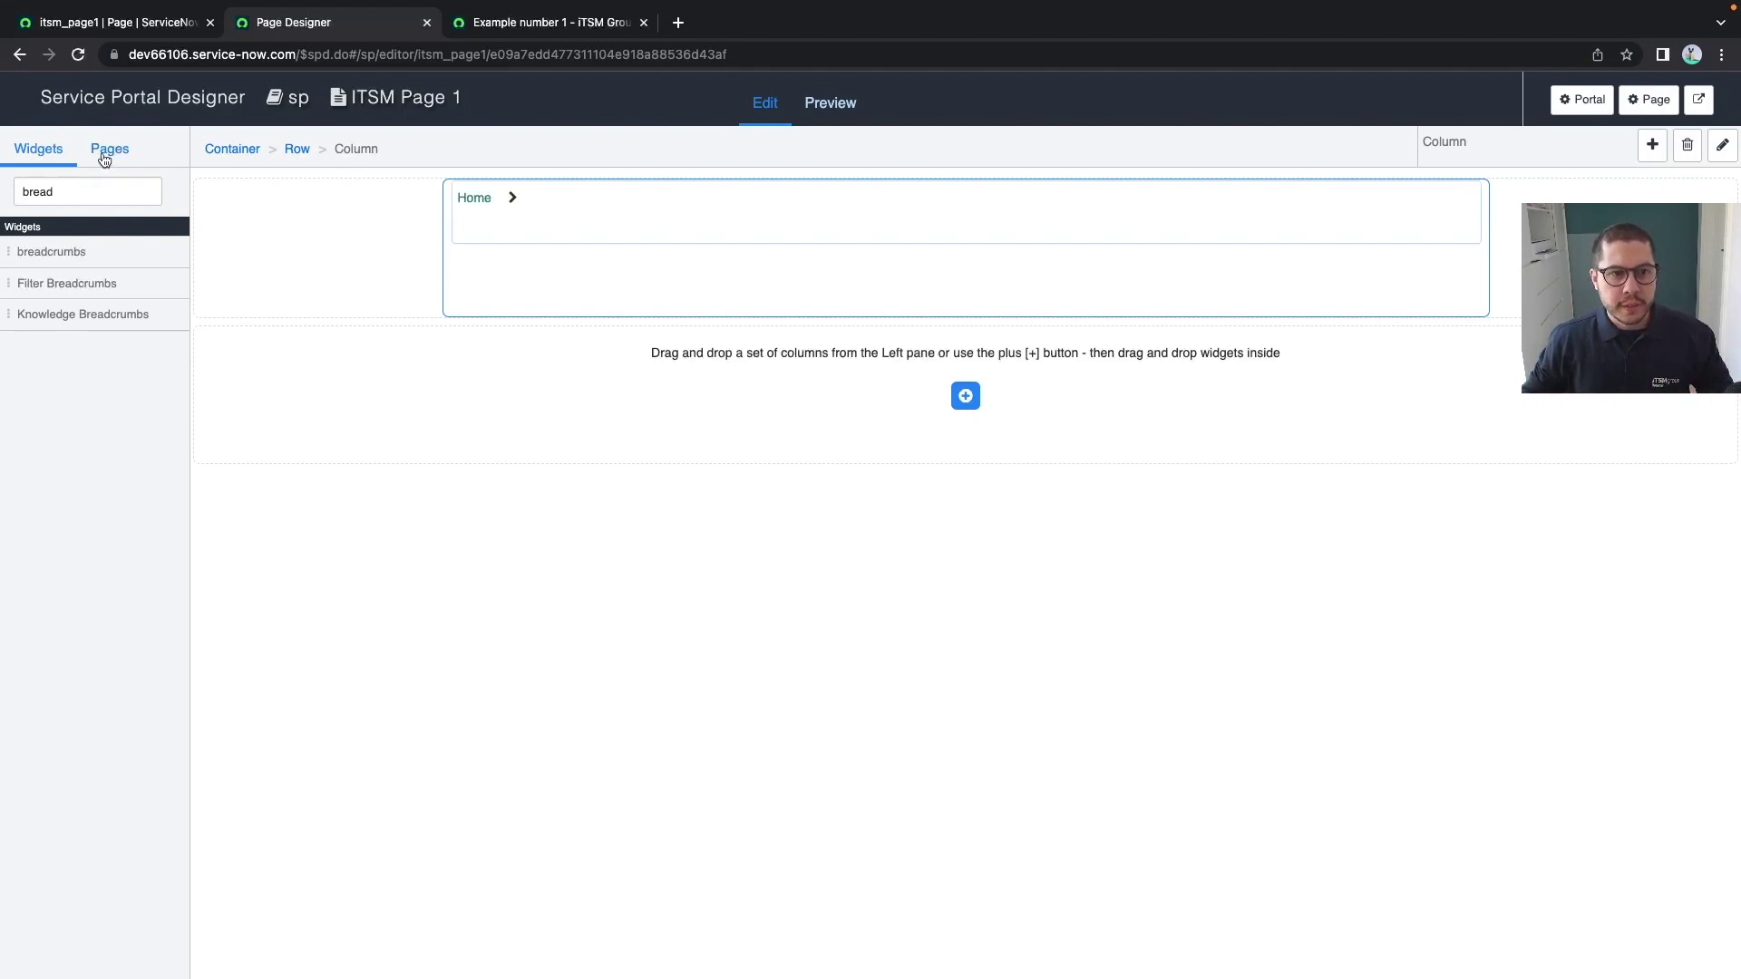
{"action": "left_click", "coordinate": [85, 193]}
{"action": "key", "text": "ctrl+a"}
{"action": "key", "text": "BackSpace"}
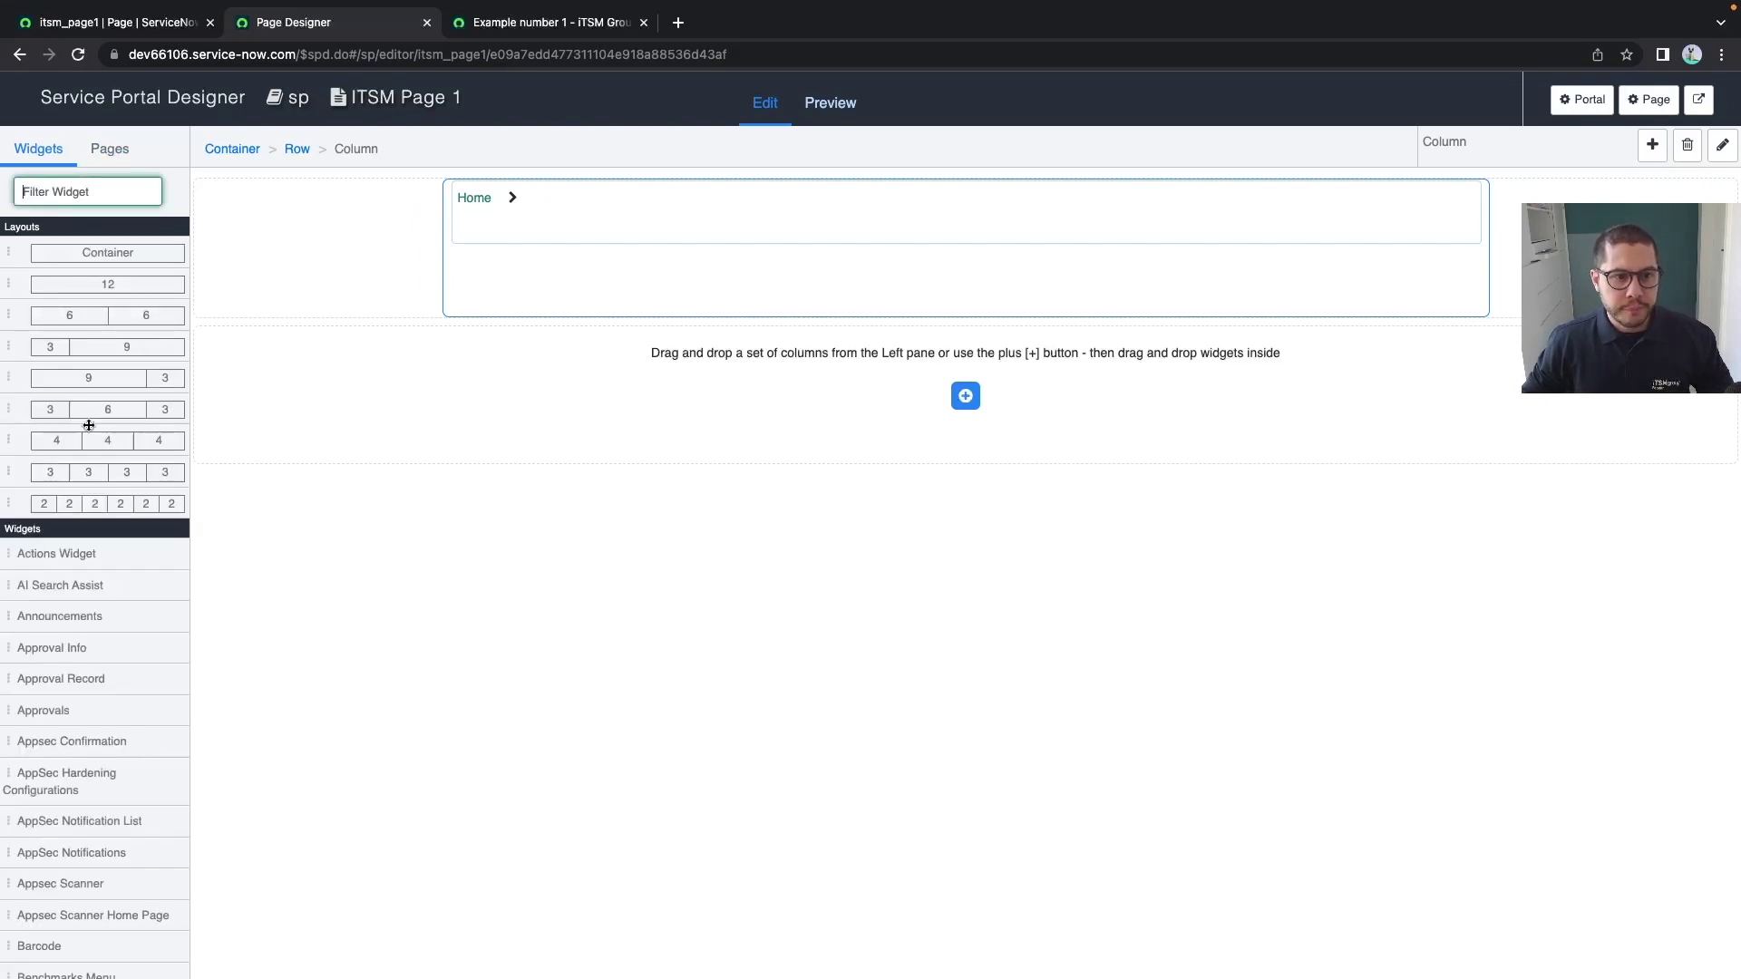
Add a 9/3 row to the second container with Breadcrumbs in the 9 column
{"action": "left_click_drag", "start_coordinate": [102, 381], "coordinate": [1000, 357]}
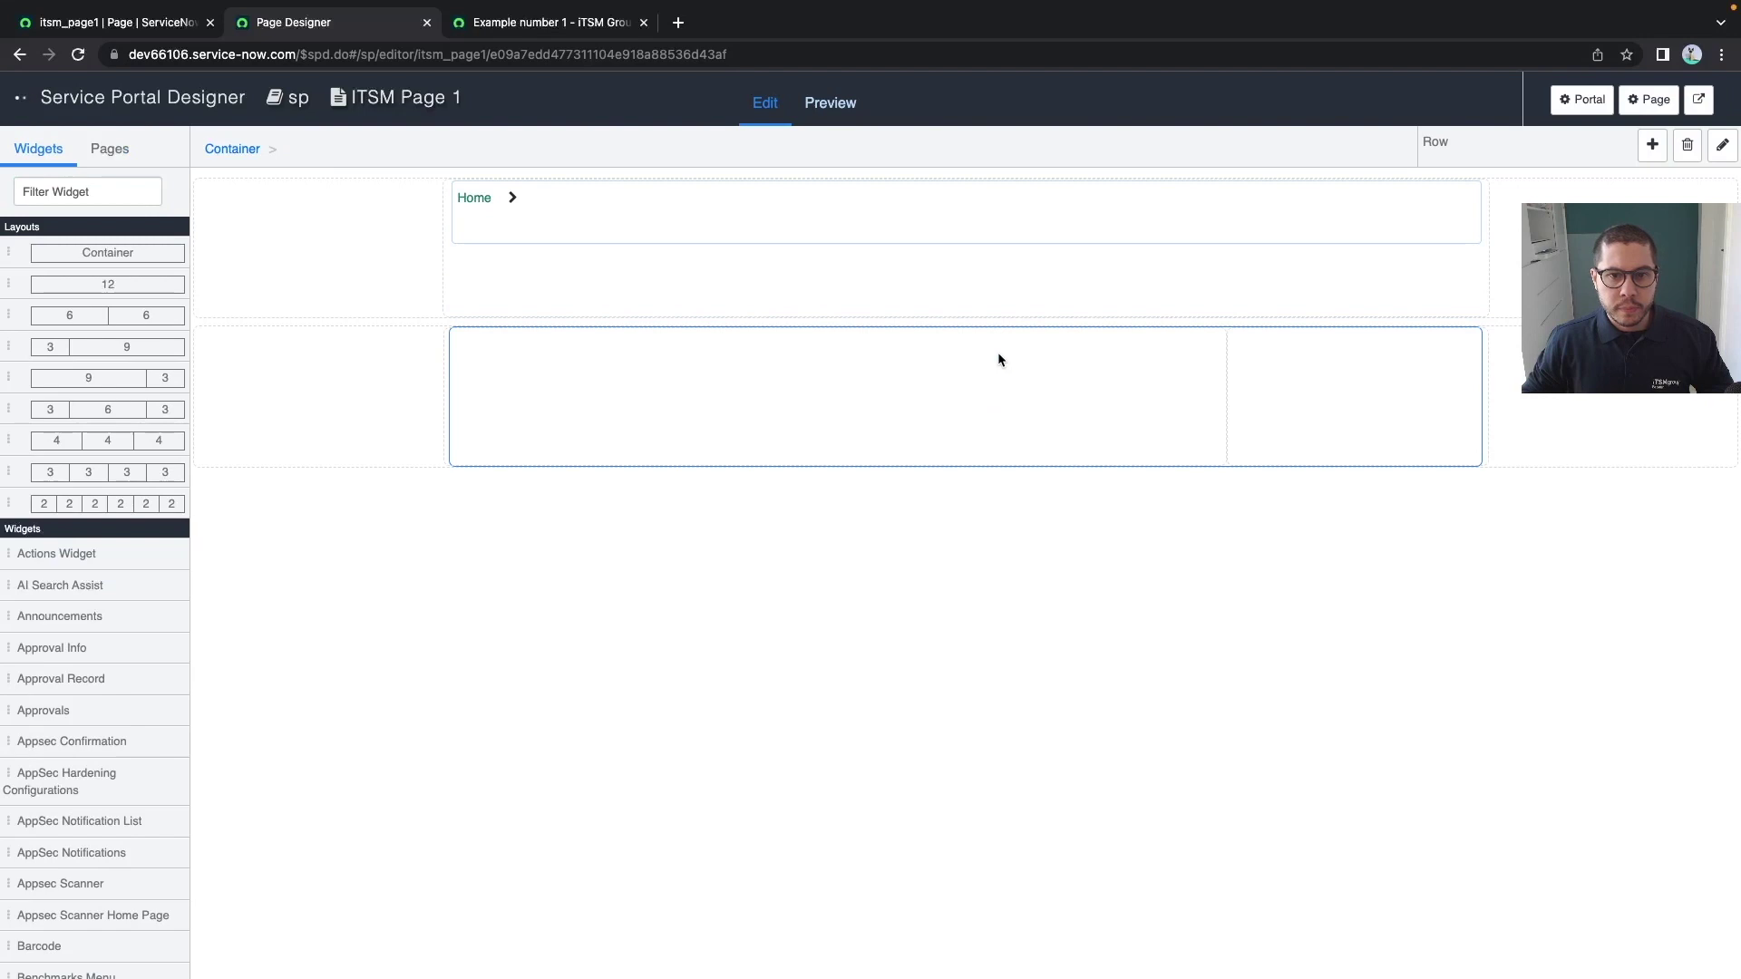
{"action": "left_click", "coordinate": [84, 190]}
{"action": "type", "text": "b"}
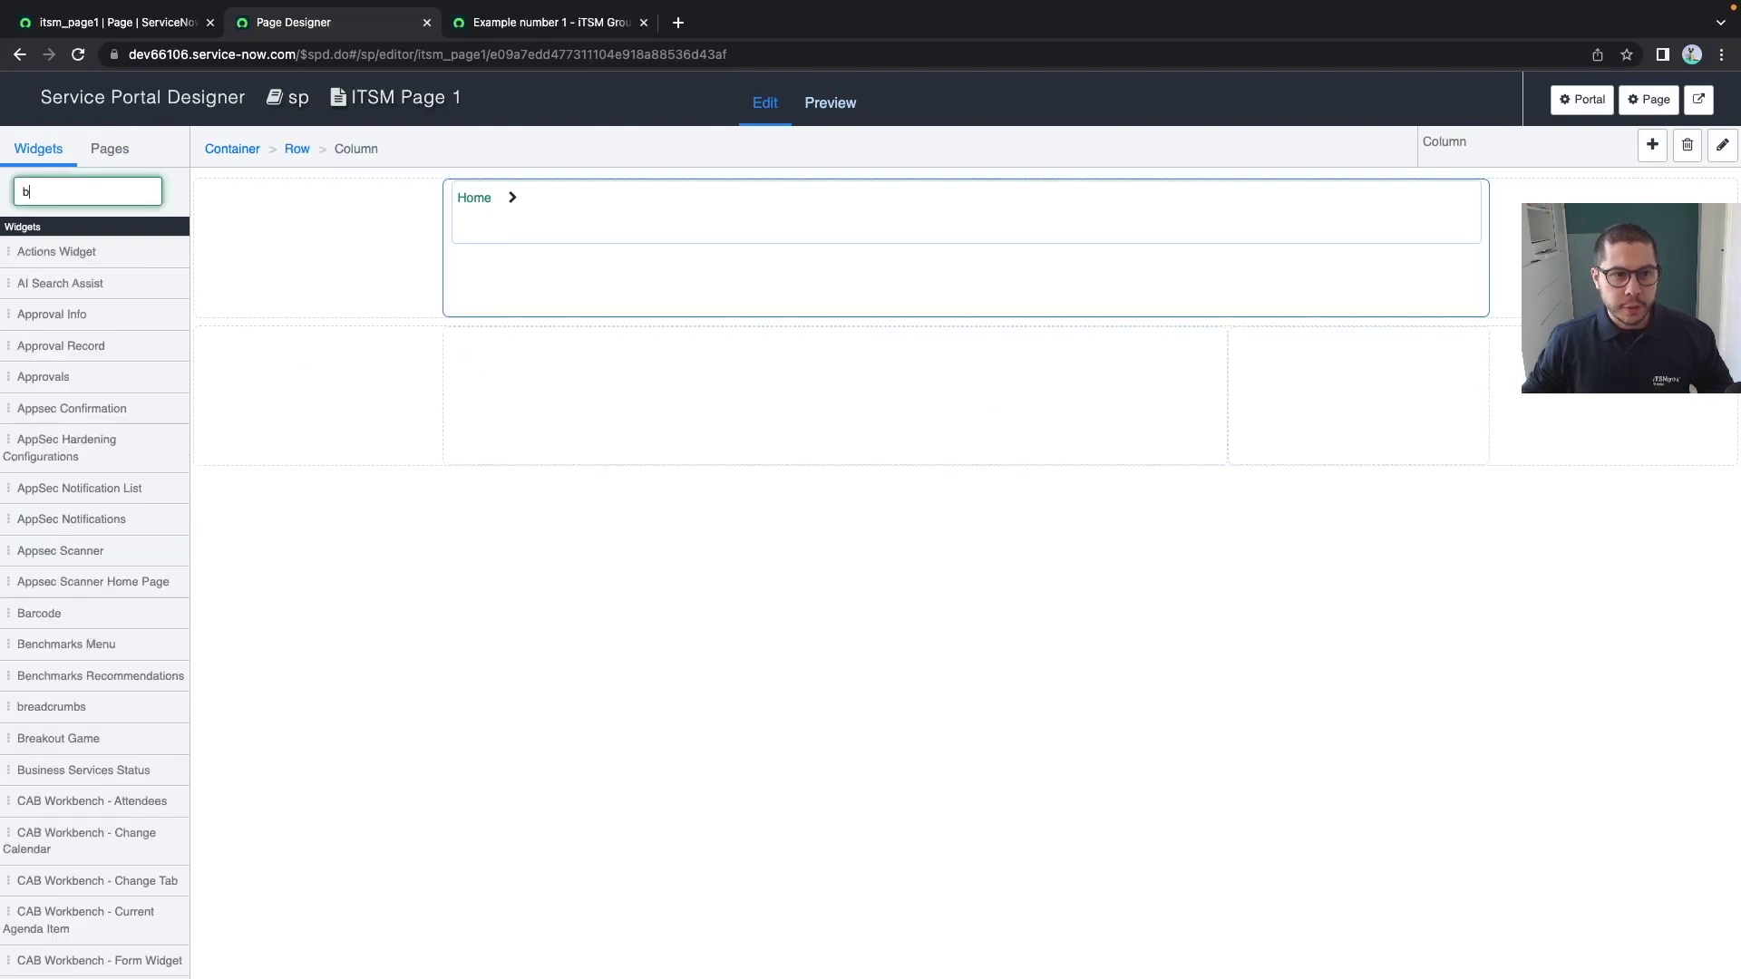
{"action": "type", "text": "read"}
{"action": "left_click_drag", "start_coordinate": [70, 252], "coordinate": [894, 377]}
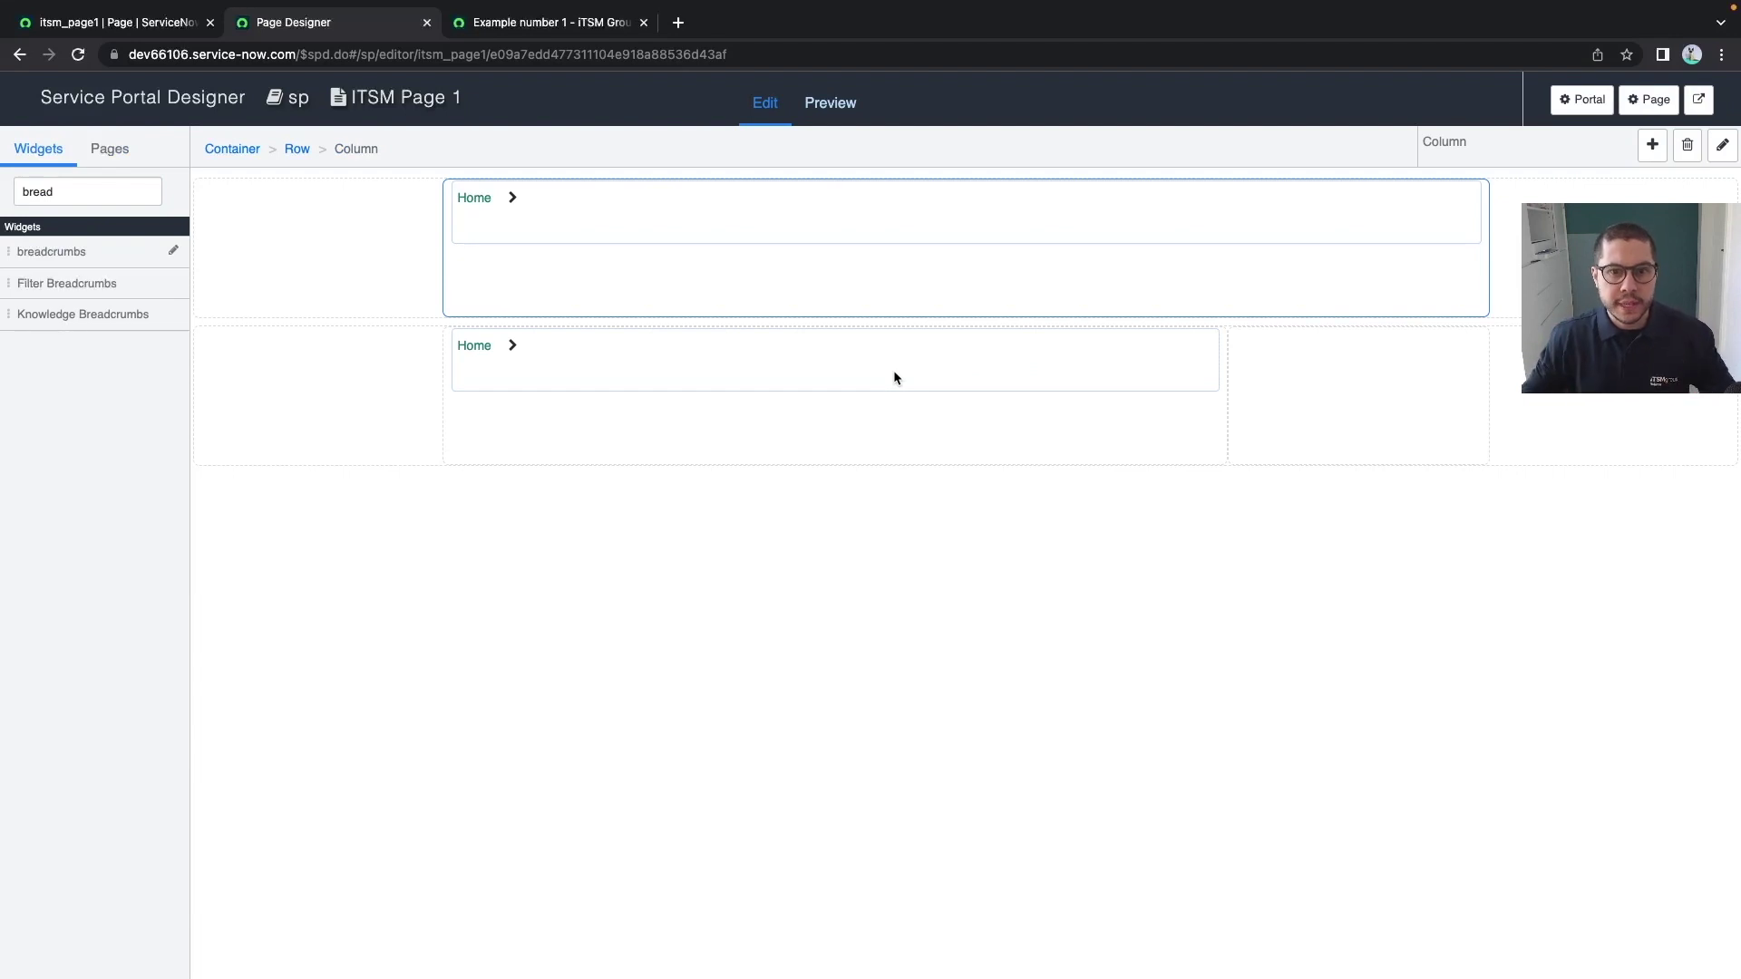
Place Typeahead Search in the narrow 3 column and bring up the portal page tab
{"action": "triple_click", "coordinate": [86, 191]}
{"action": "type", "text": "ty"}
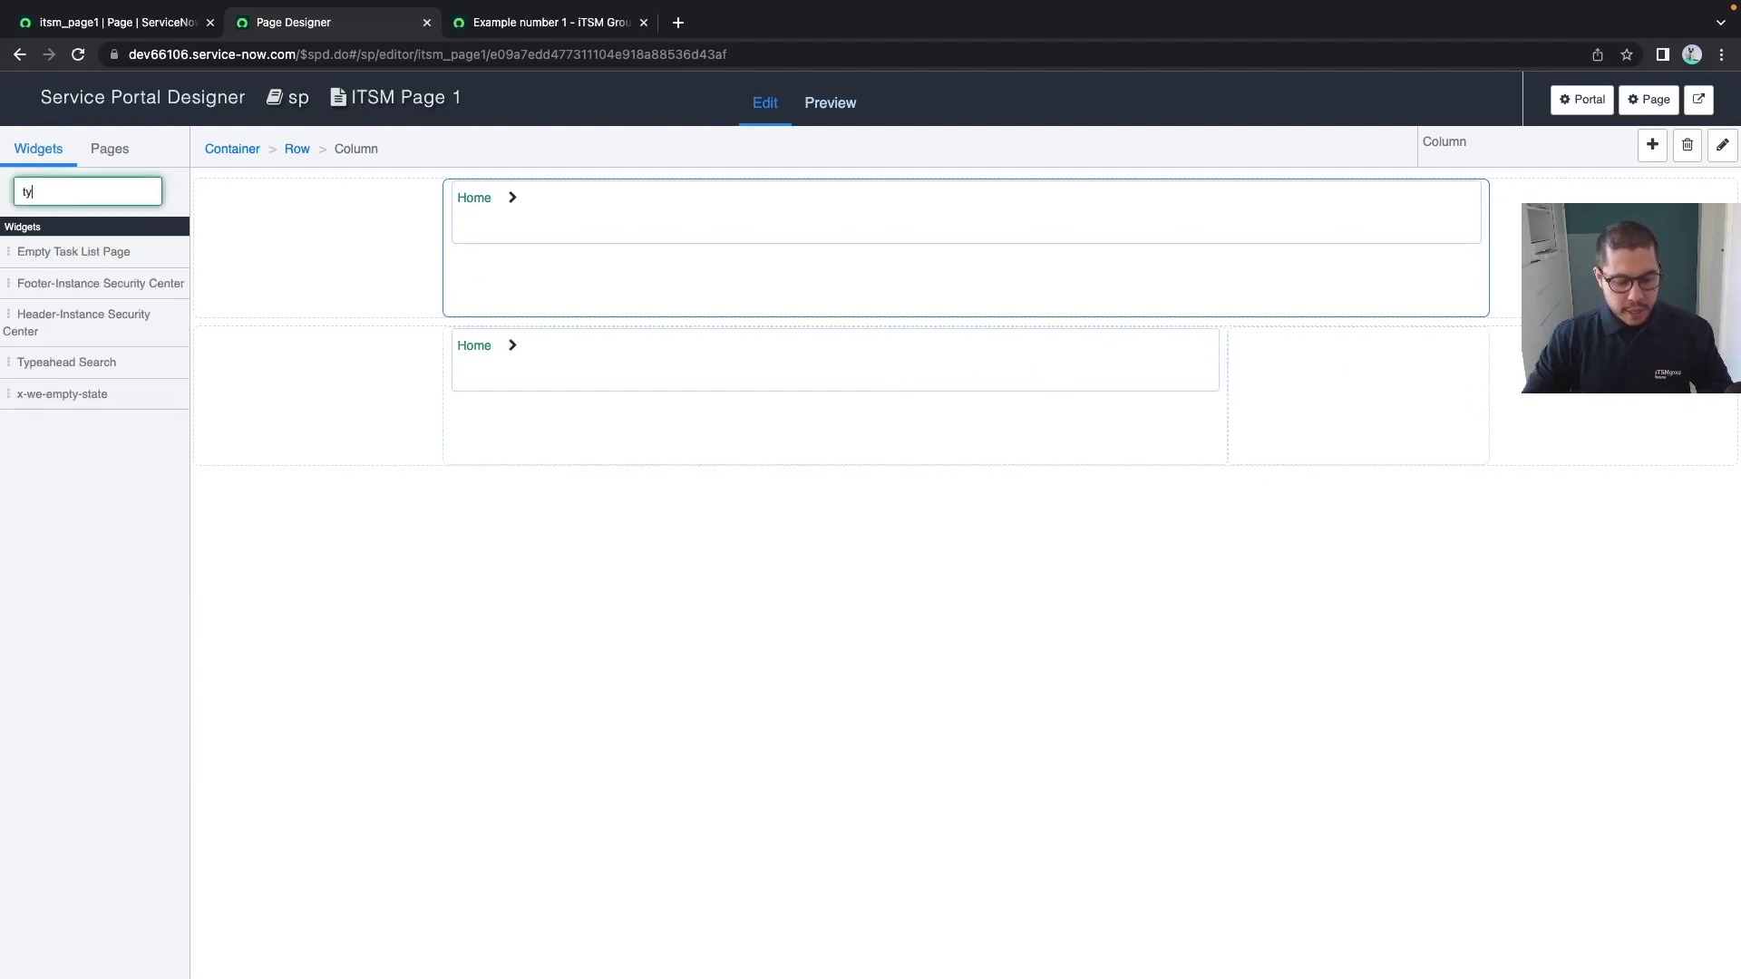
{"action": "type", "text": "pe"}
{"action": "left_click_drag", "start_coordinate": [72, 251], "coordinate": [1385, 372]}
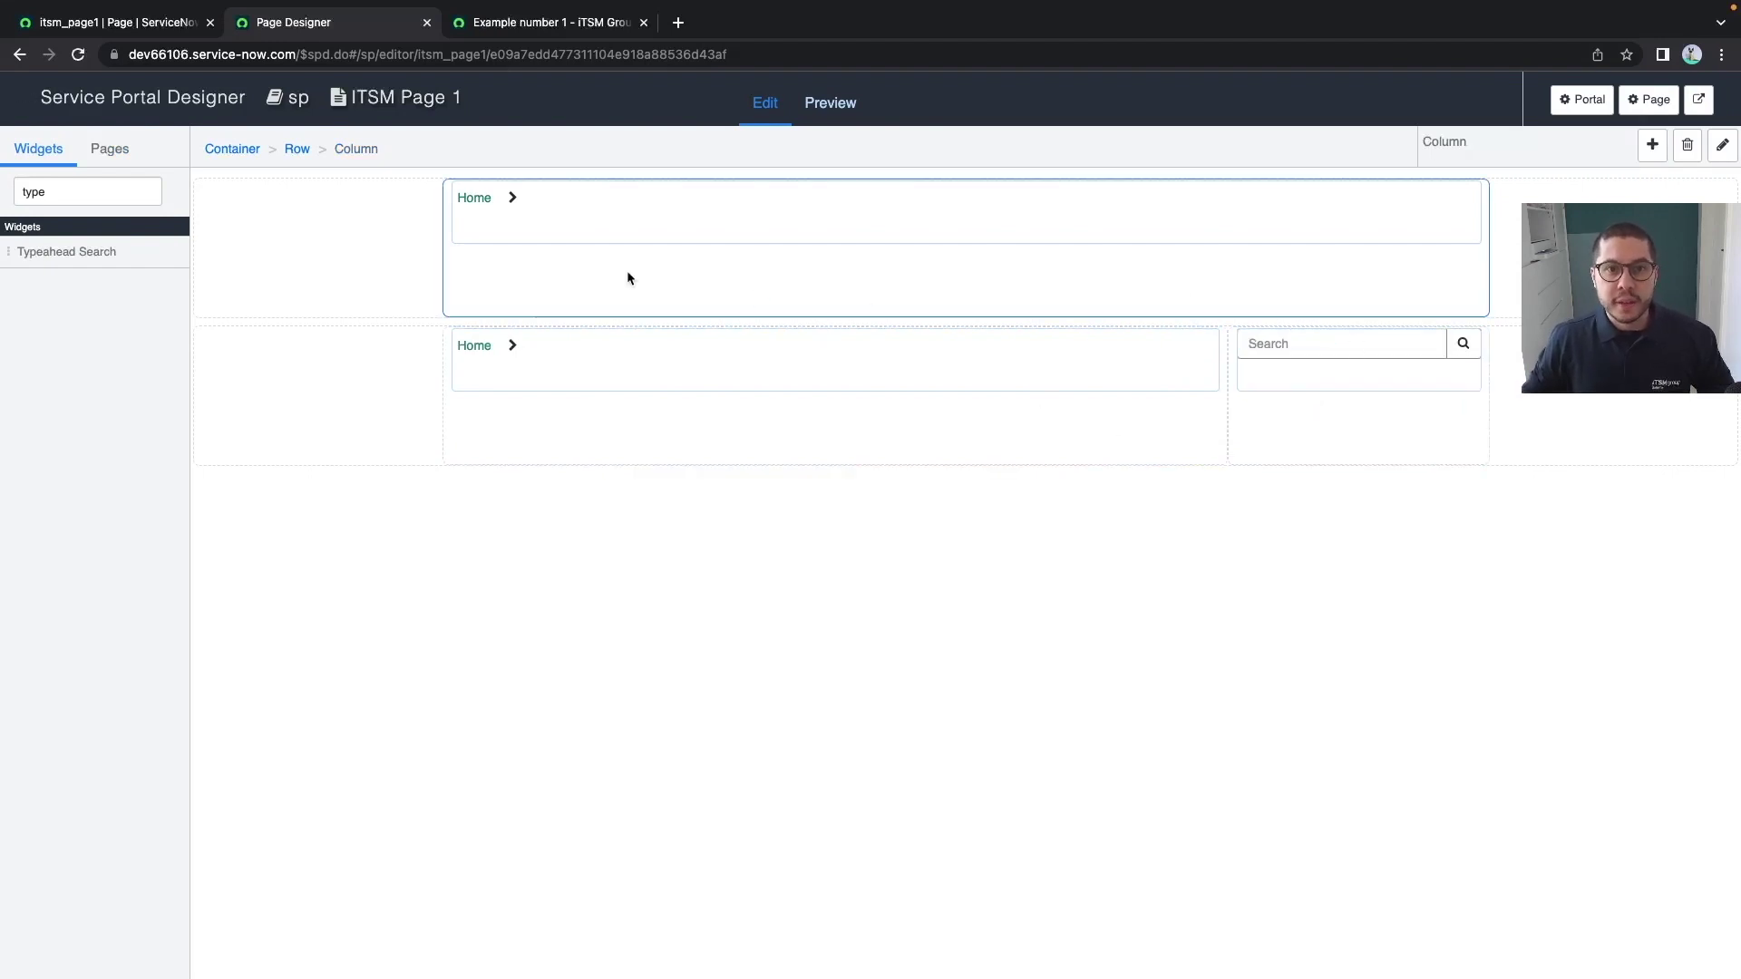
{"action": "left_click", "coordinate": [506, 22]}
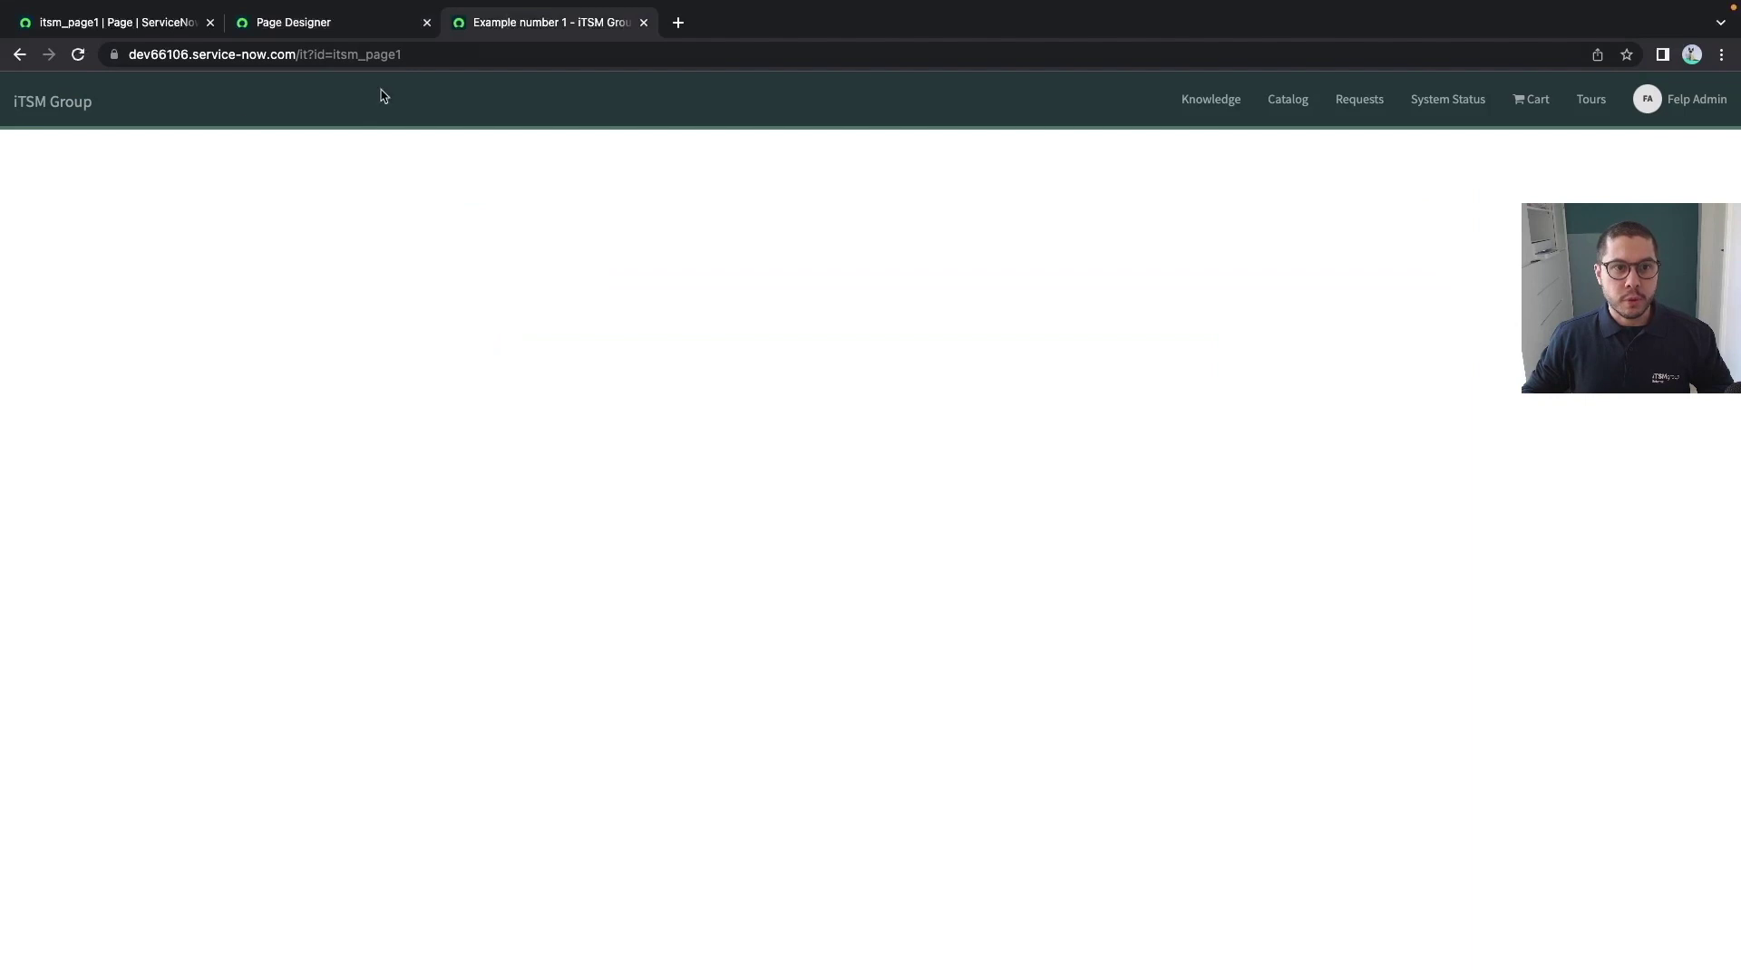
Reload the itsm_page1 portal page to show both breadcrumb trails and the Search box
{"action": "left_click", "coordinate": [78, 56]}
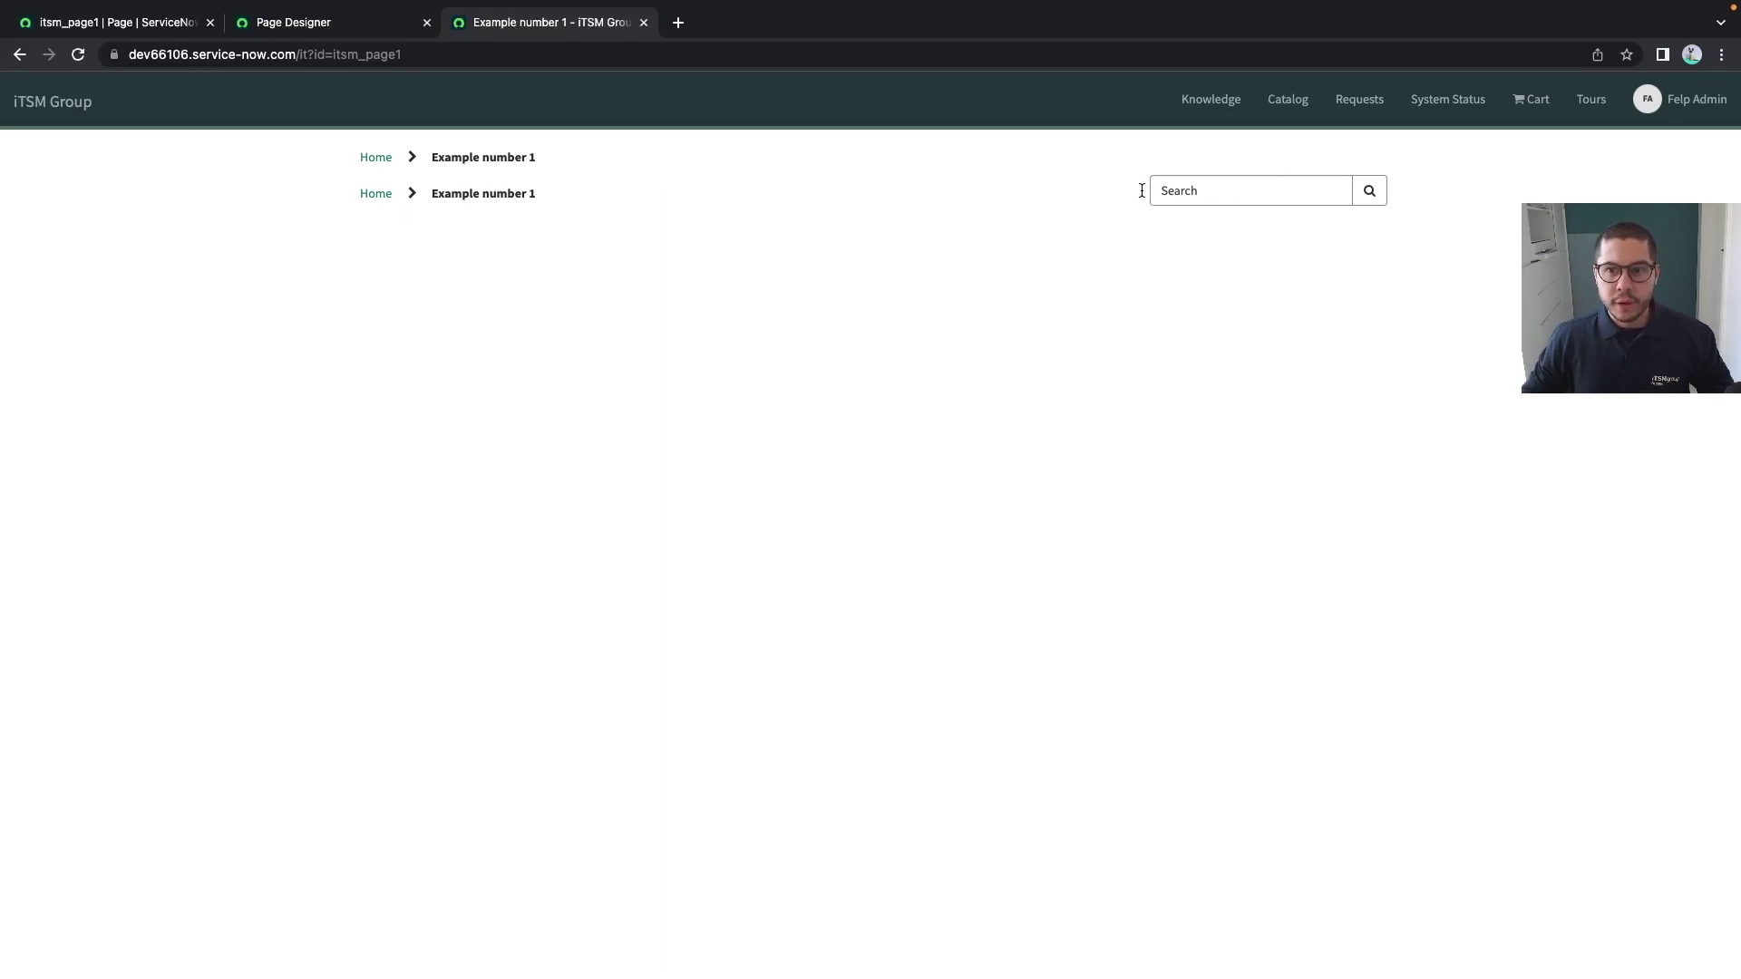
Review the ITSM Page 1 layout and the lower breadcrumbs instance settings, then go to the itsm_page1 record
{"action": "left_click", "coordinate": [331, 26]}
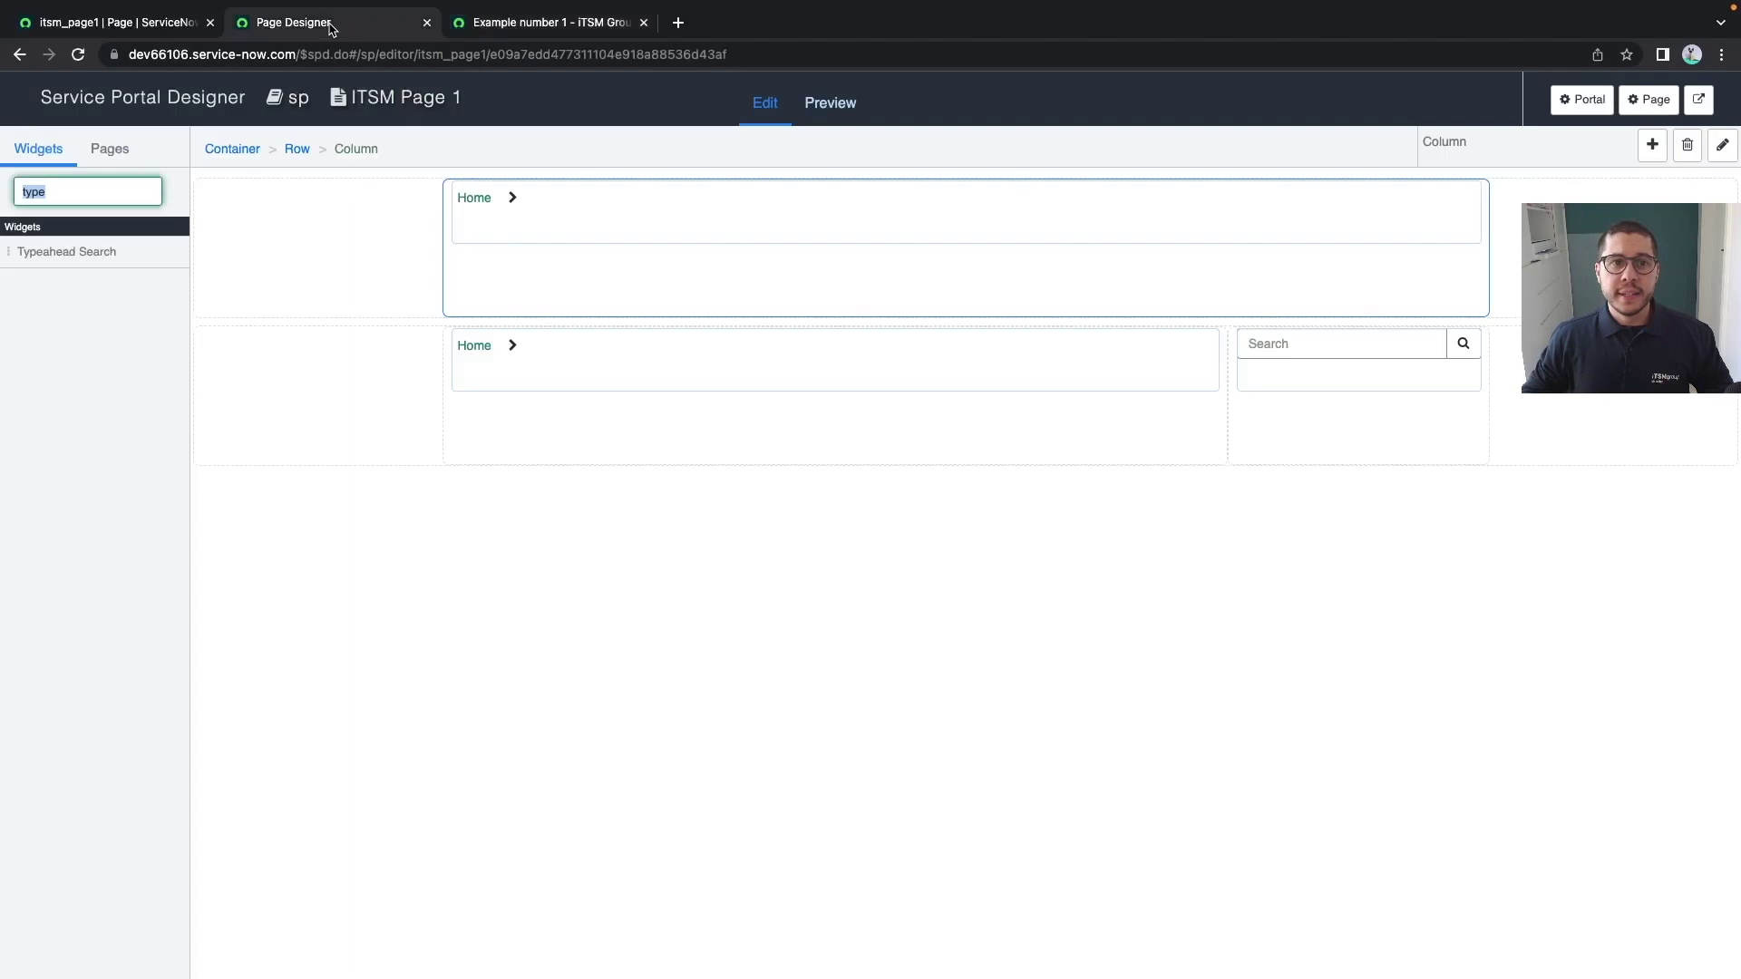
{"action": "key", "text": "BackSpace"}
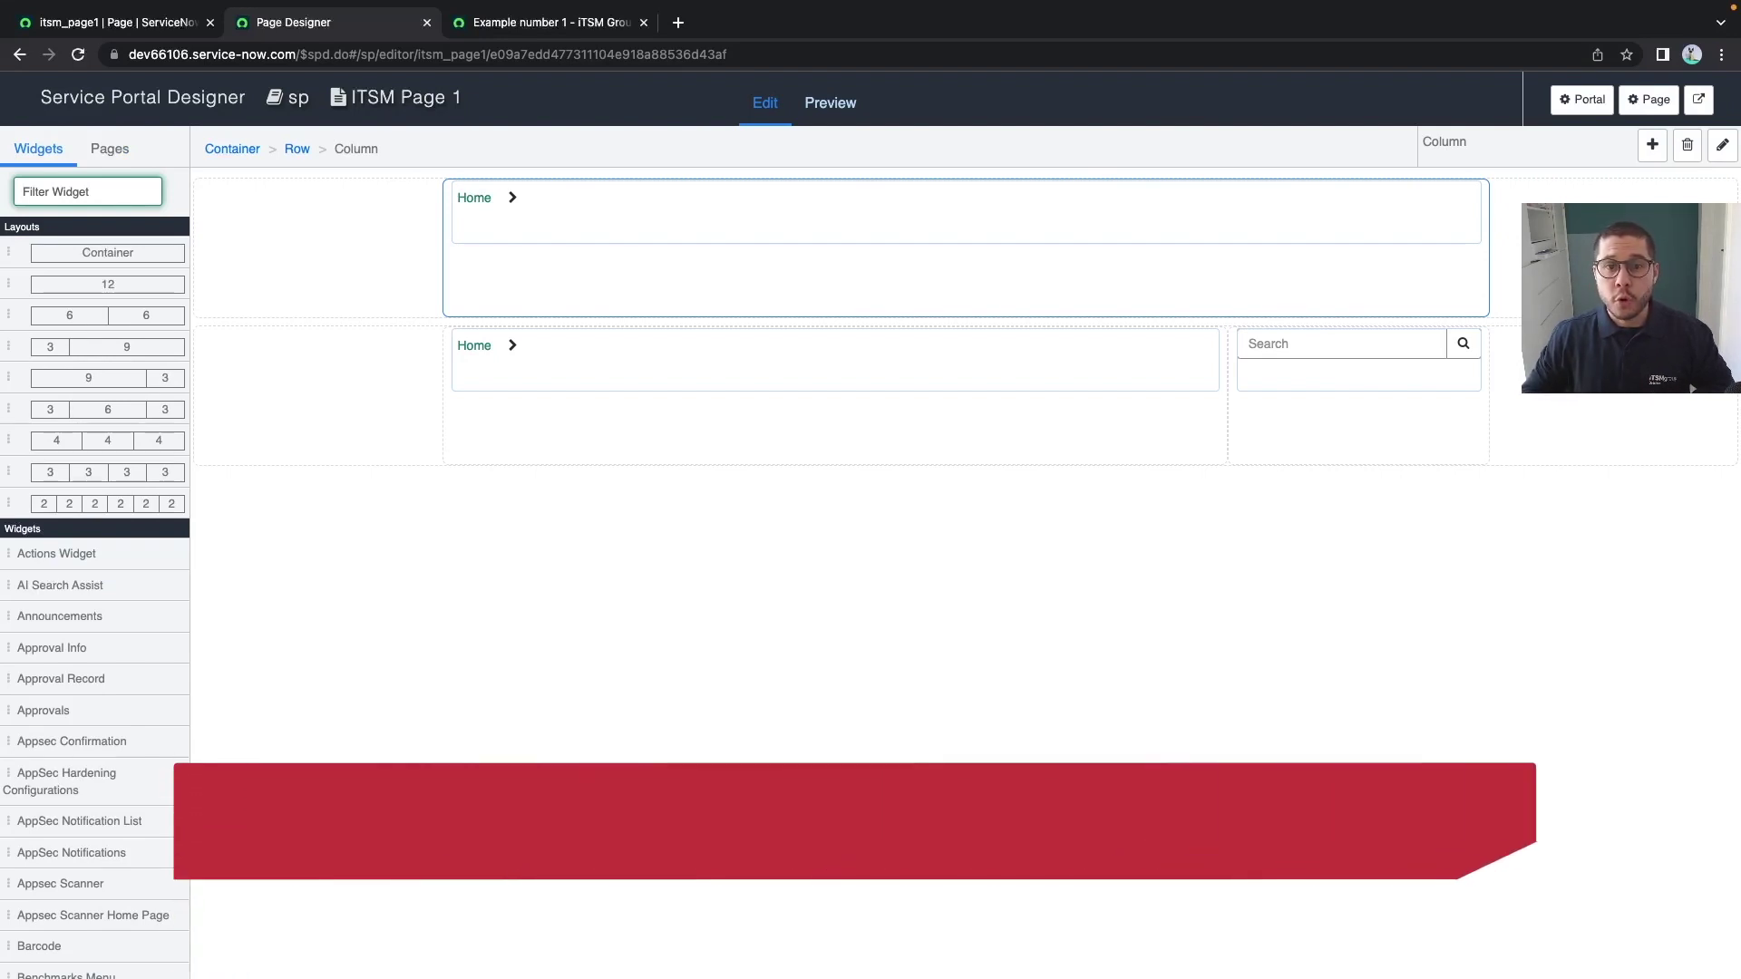
{"action": "mouse_move", "coordinate": [1474, 195]}
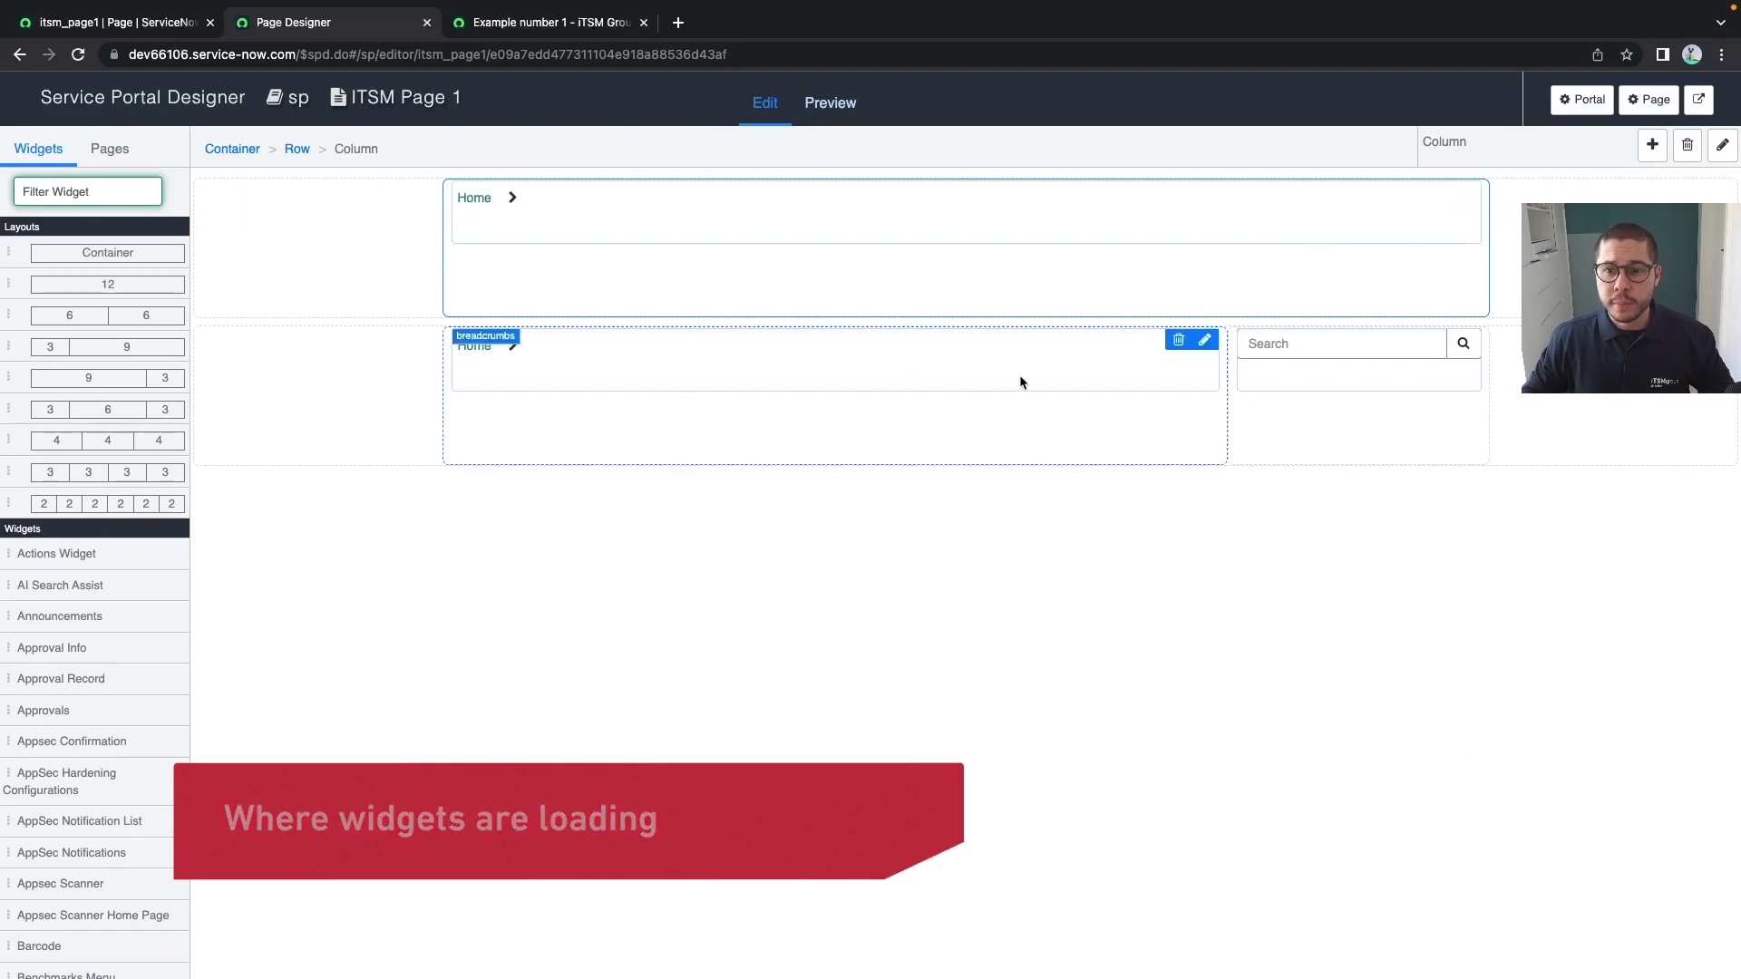
{"action": "left_click", "coordinate": [1204, 341]}
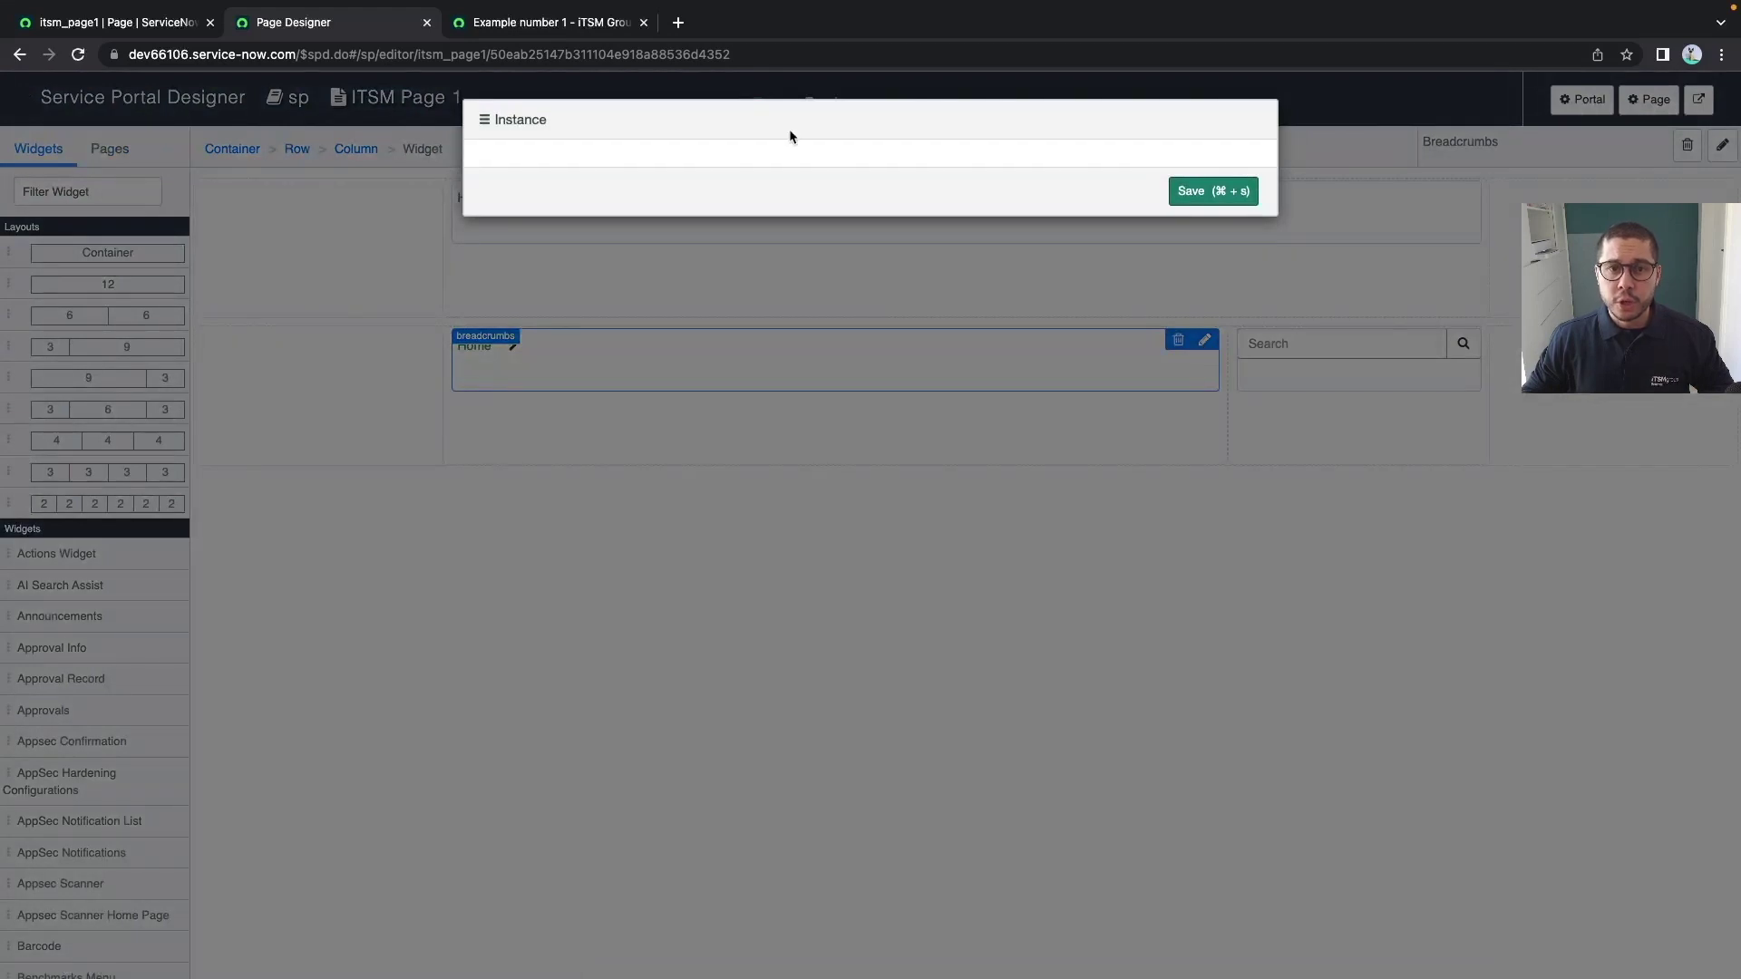
{"action": "left_click", "coordinate": [591, 352]}
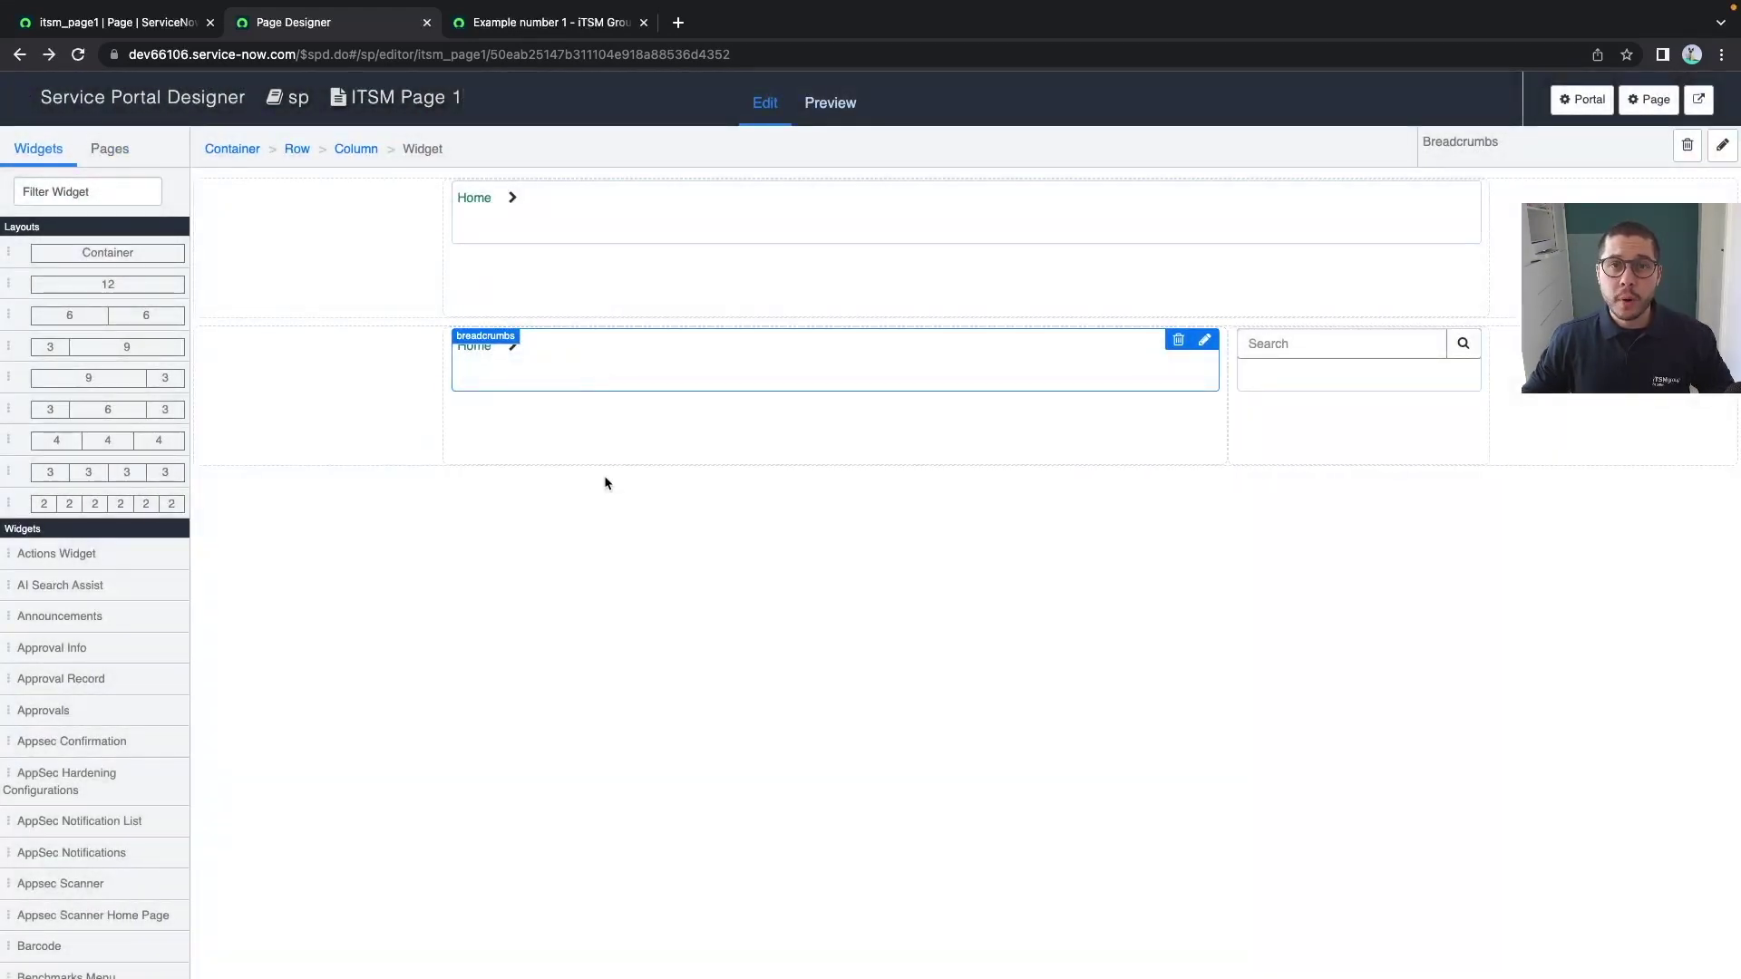
{"action": "left_click", "coordinate": [120, 22]}
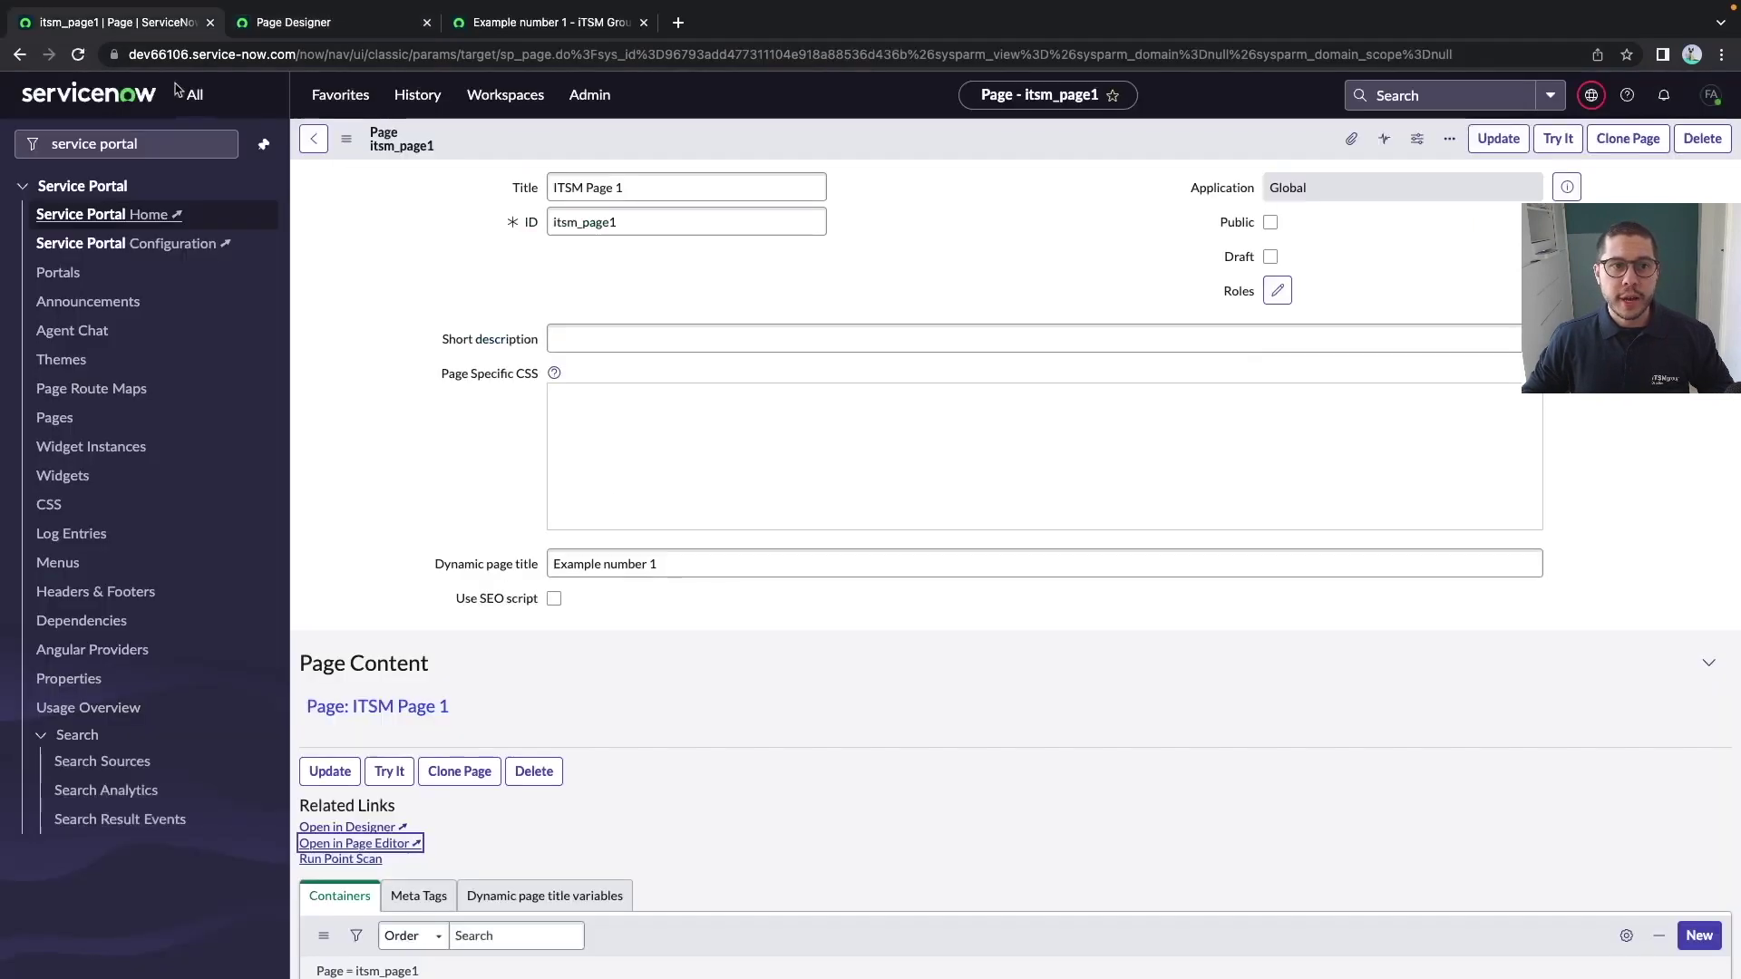
Open itsm_page1 in the Page Editor to see its containers, rows and widget instances
{"action": "left_click", "coordinate": [406, 844]}
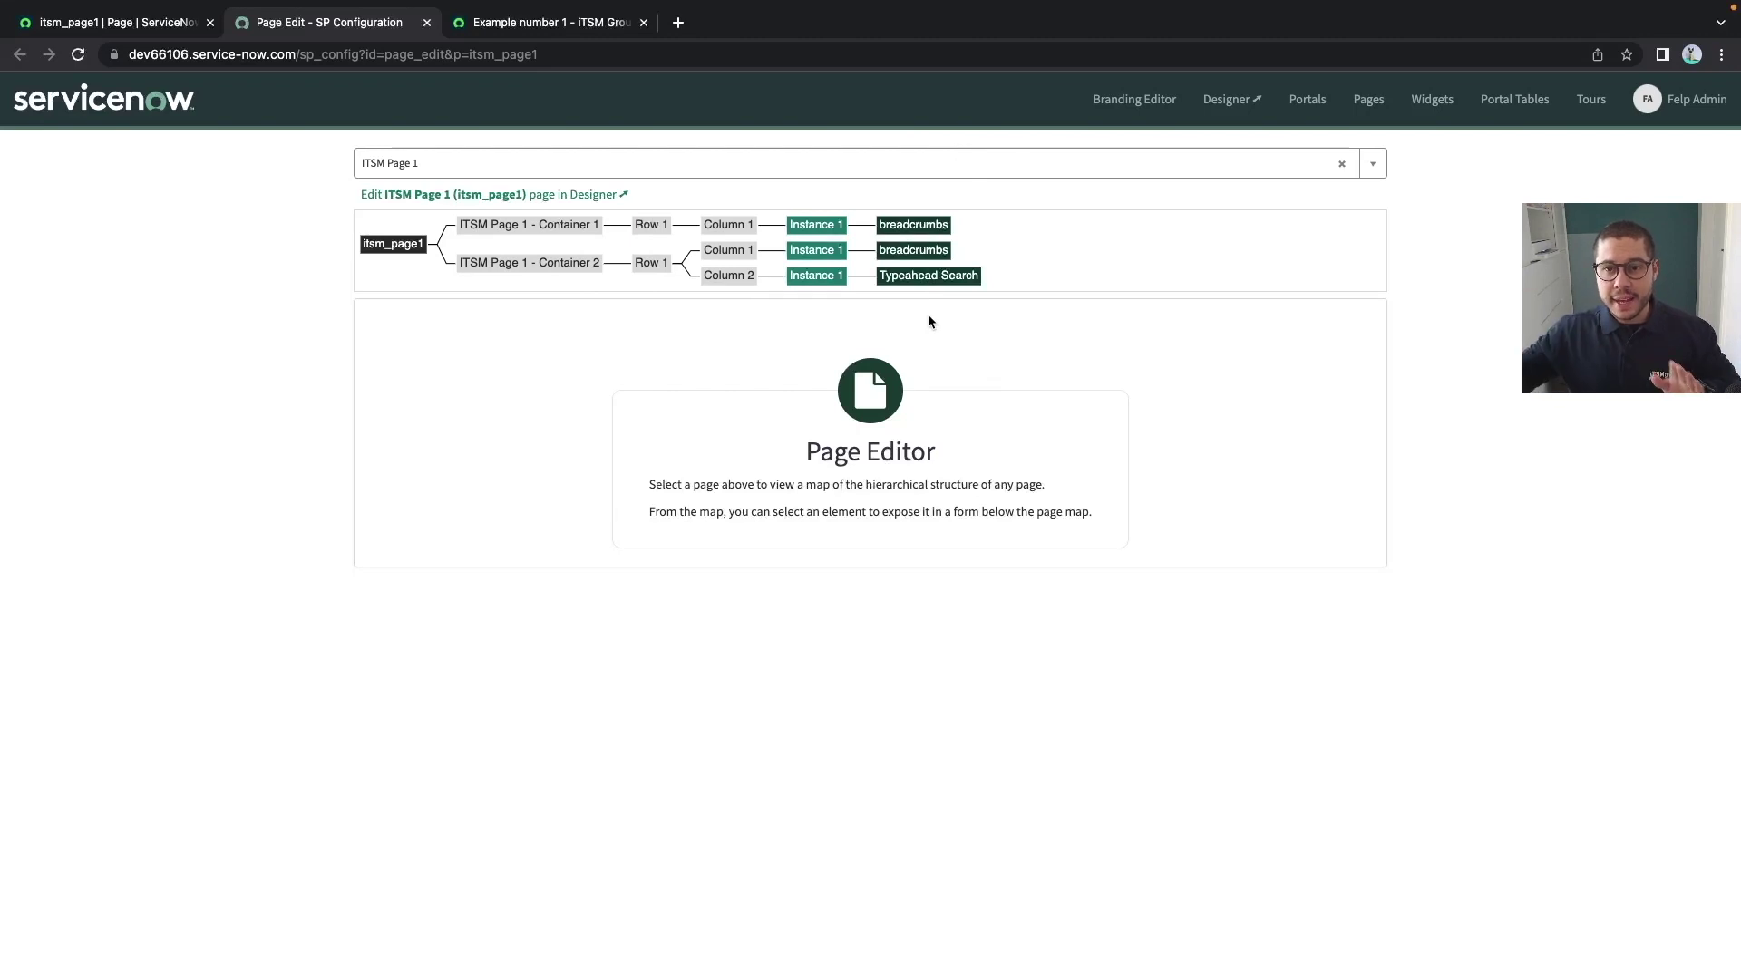
Look through the breadcrumbs widget settings, then highlight itsm_page1's empty Page Specific CSS field
{"action": "left_click", "coordinate": [916, 224]}
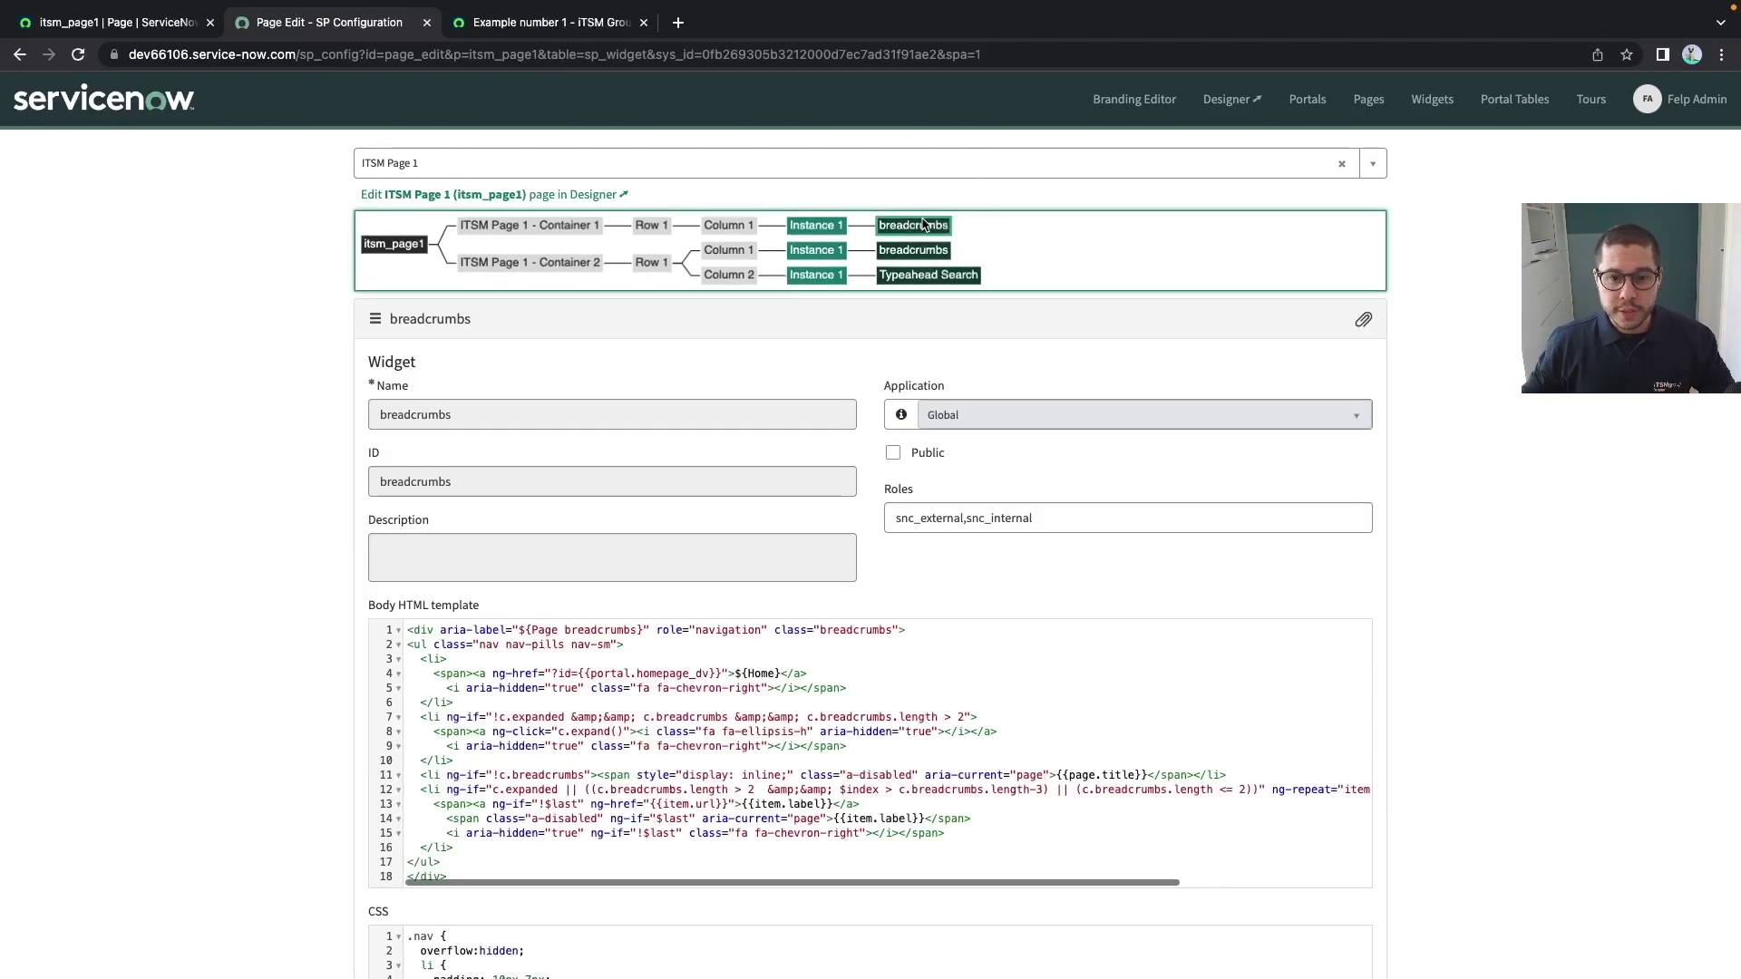
{"action": "scroll", "coordinate": [693, 366], "scroll_direction": "down", "scroll_amount": 4}
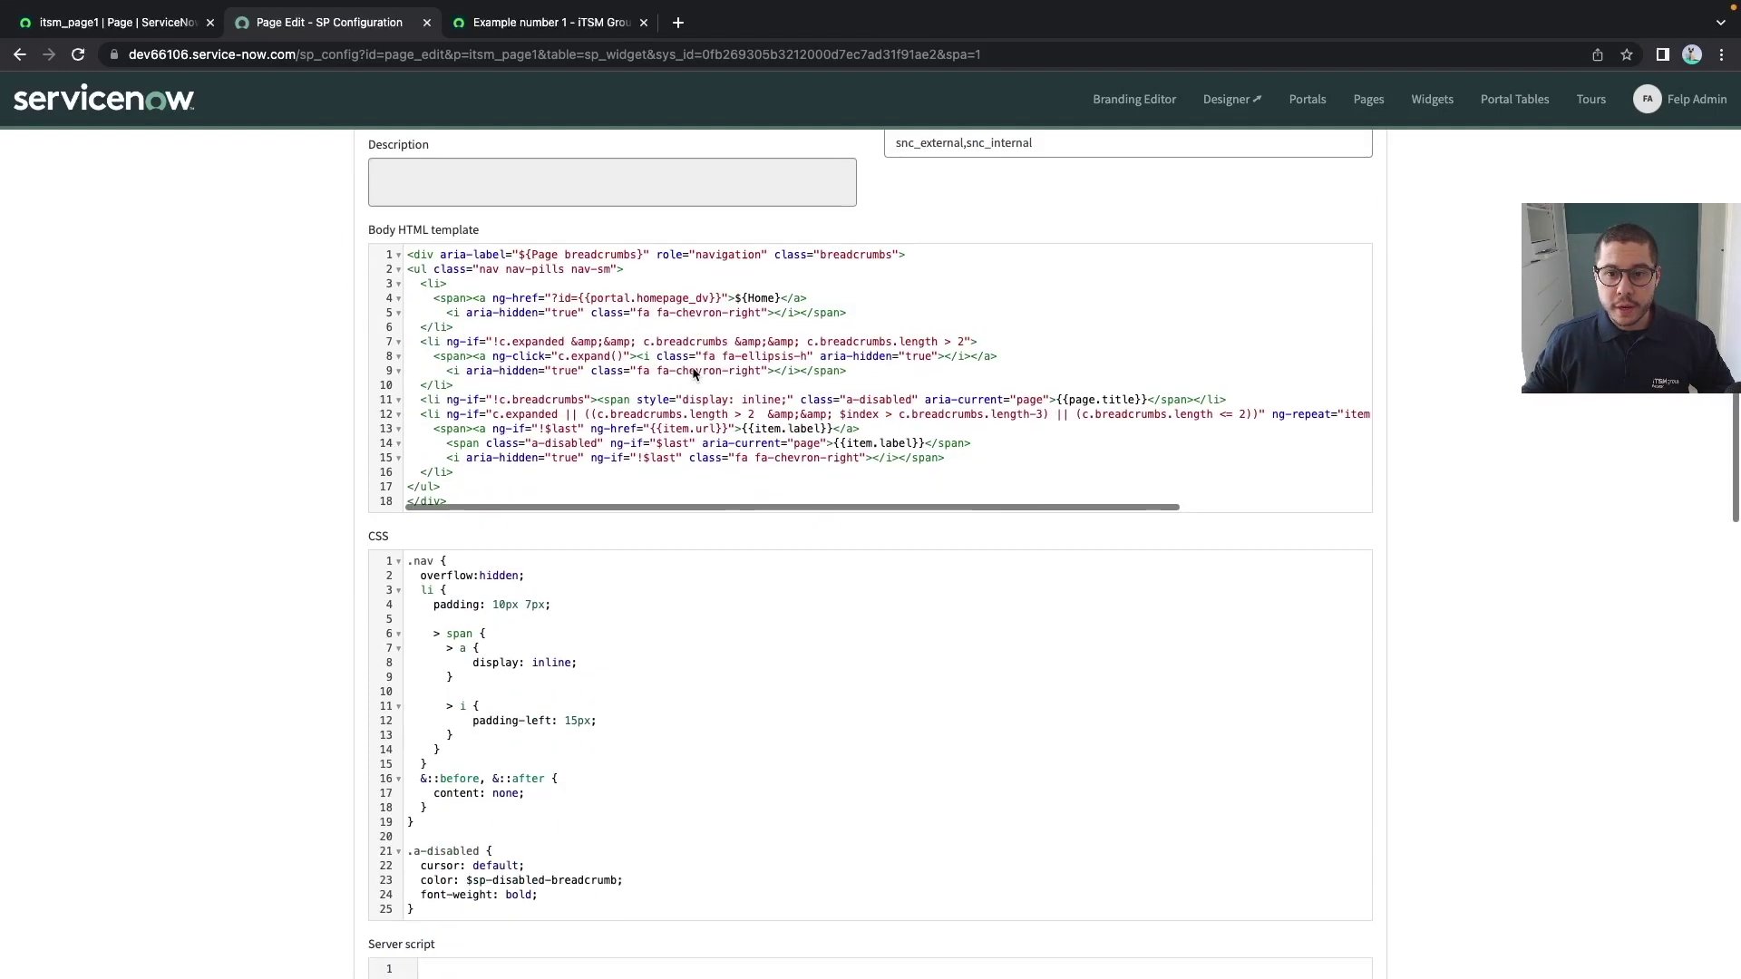
{"action": "scroll", "coordinate": [247, 542], "scroll_direction": "down", "scroll_amount": 10}
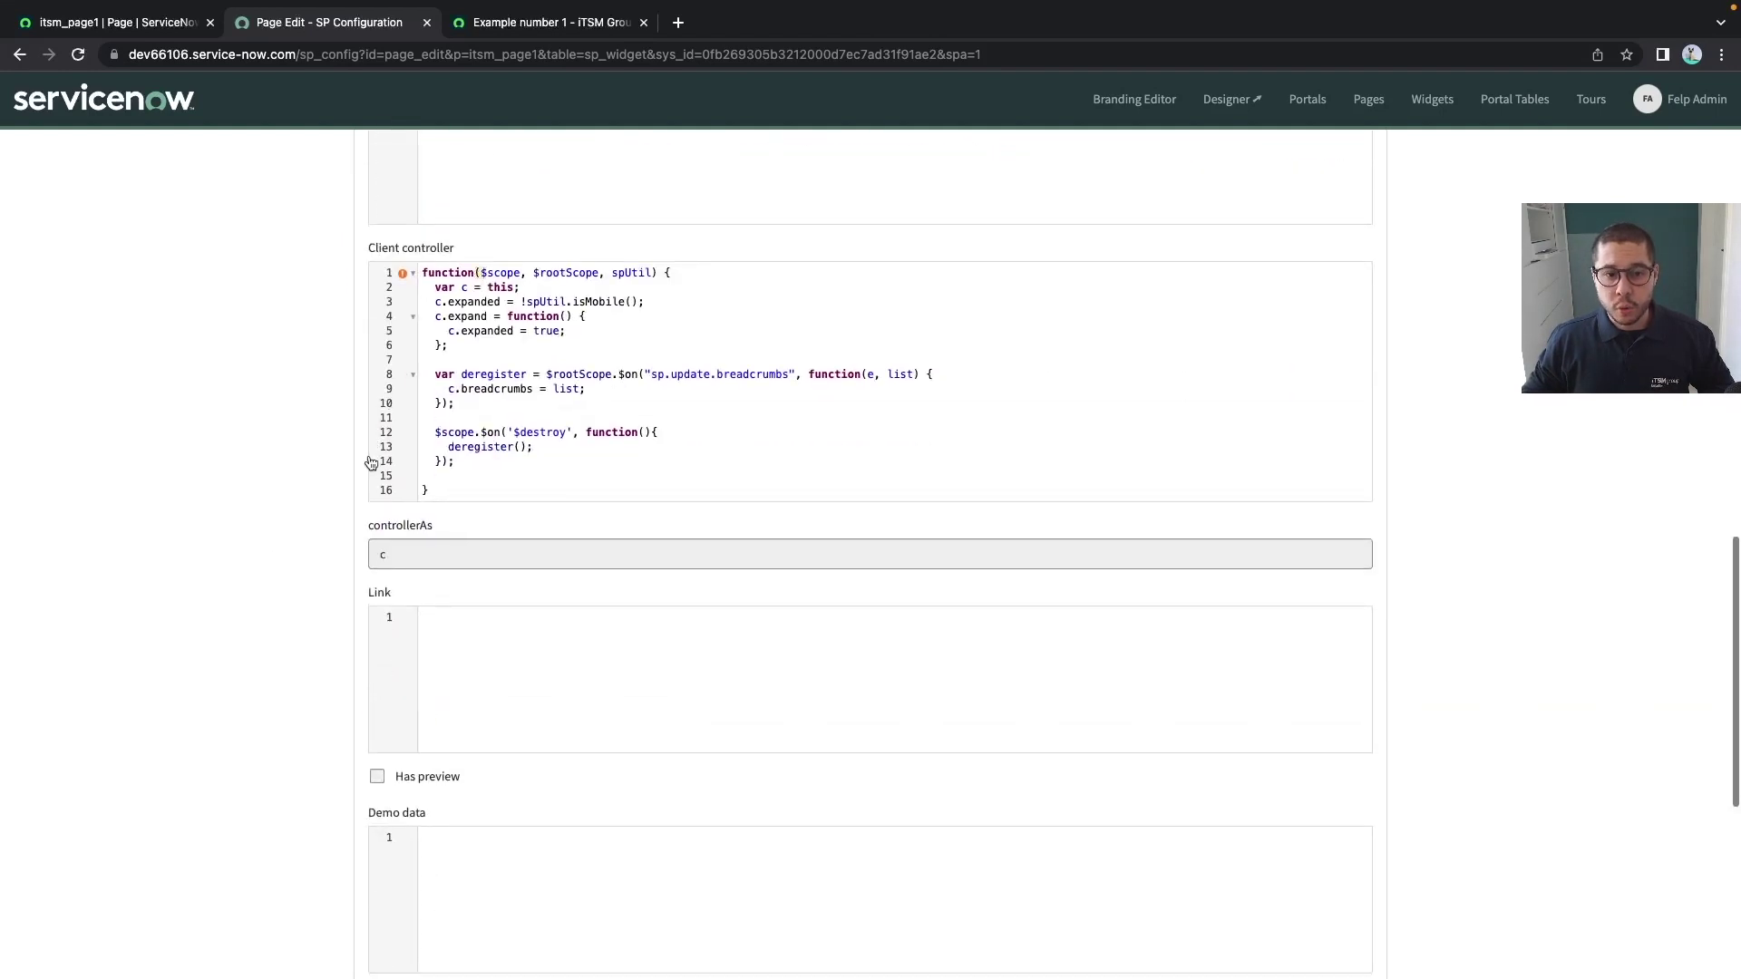
{"action": "scroll", "coordinate": [372, 463], "scroll_direction": "down", "scroll_amount": 6}
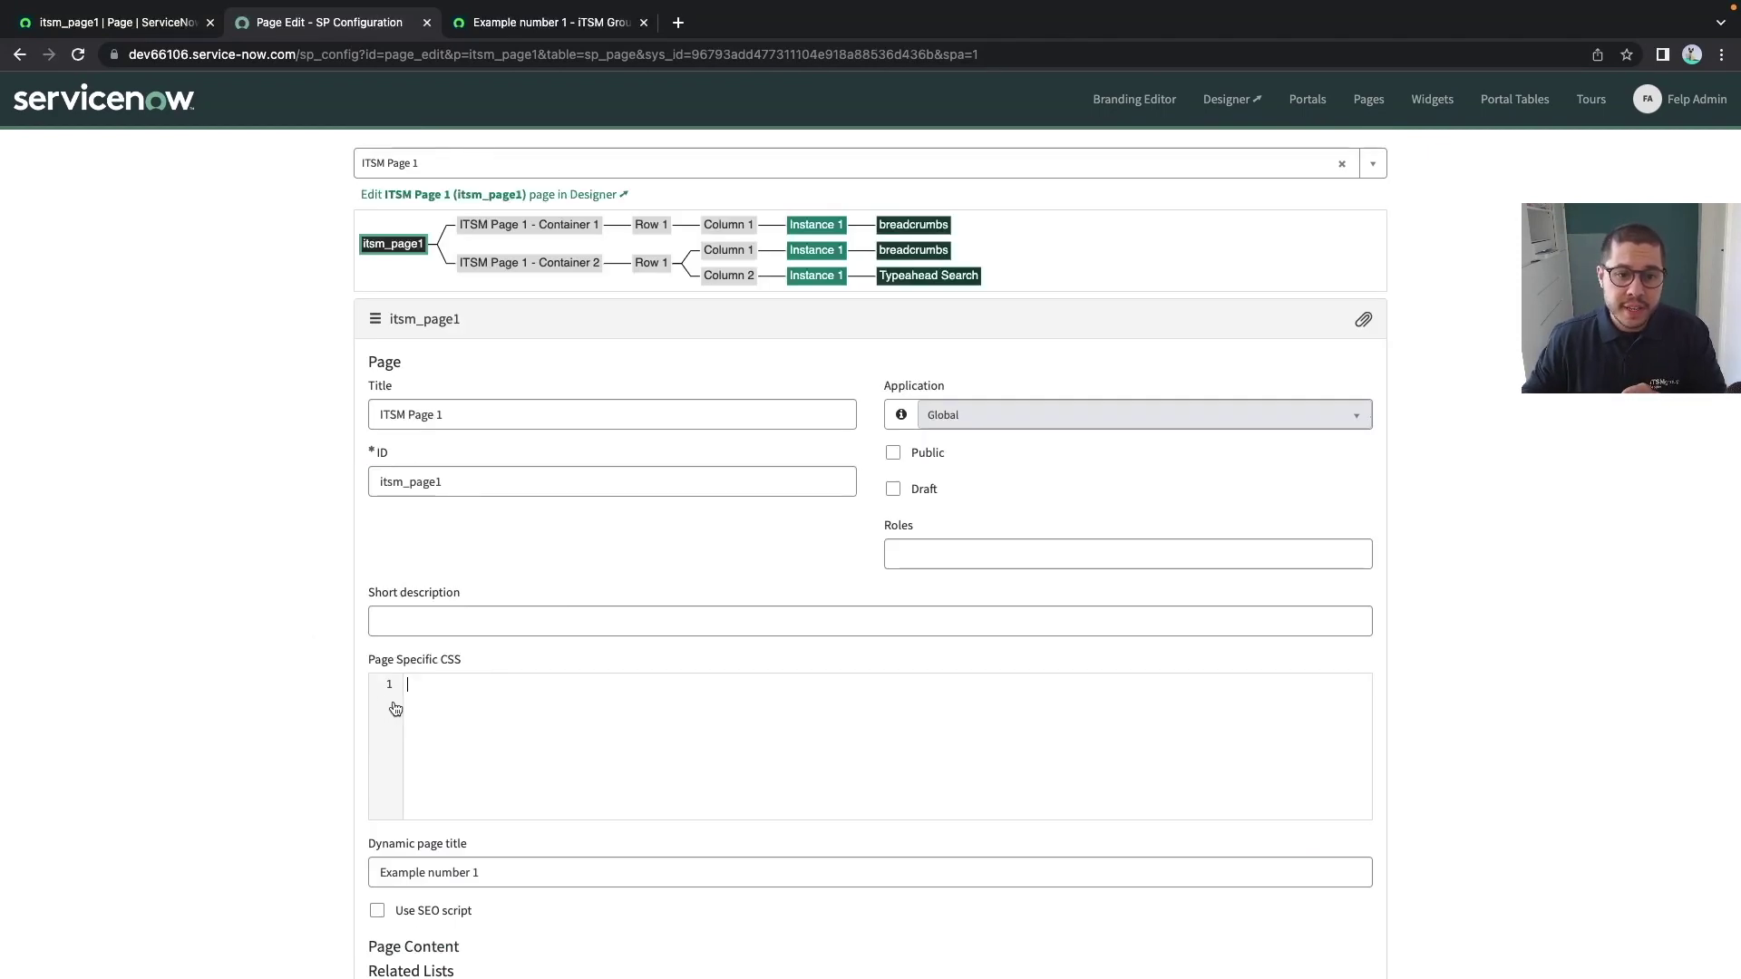
{"action": "left_click_drag", "start_coordinate": [375, 660], "coordinate": [456, 662]}
{"action": "left_click", "coordinate": [499, 667]}
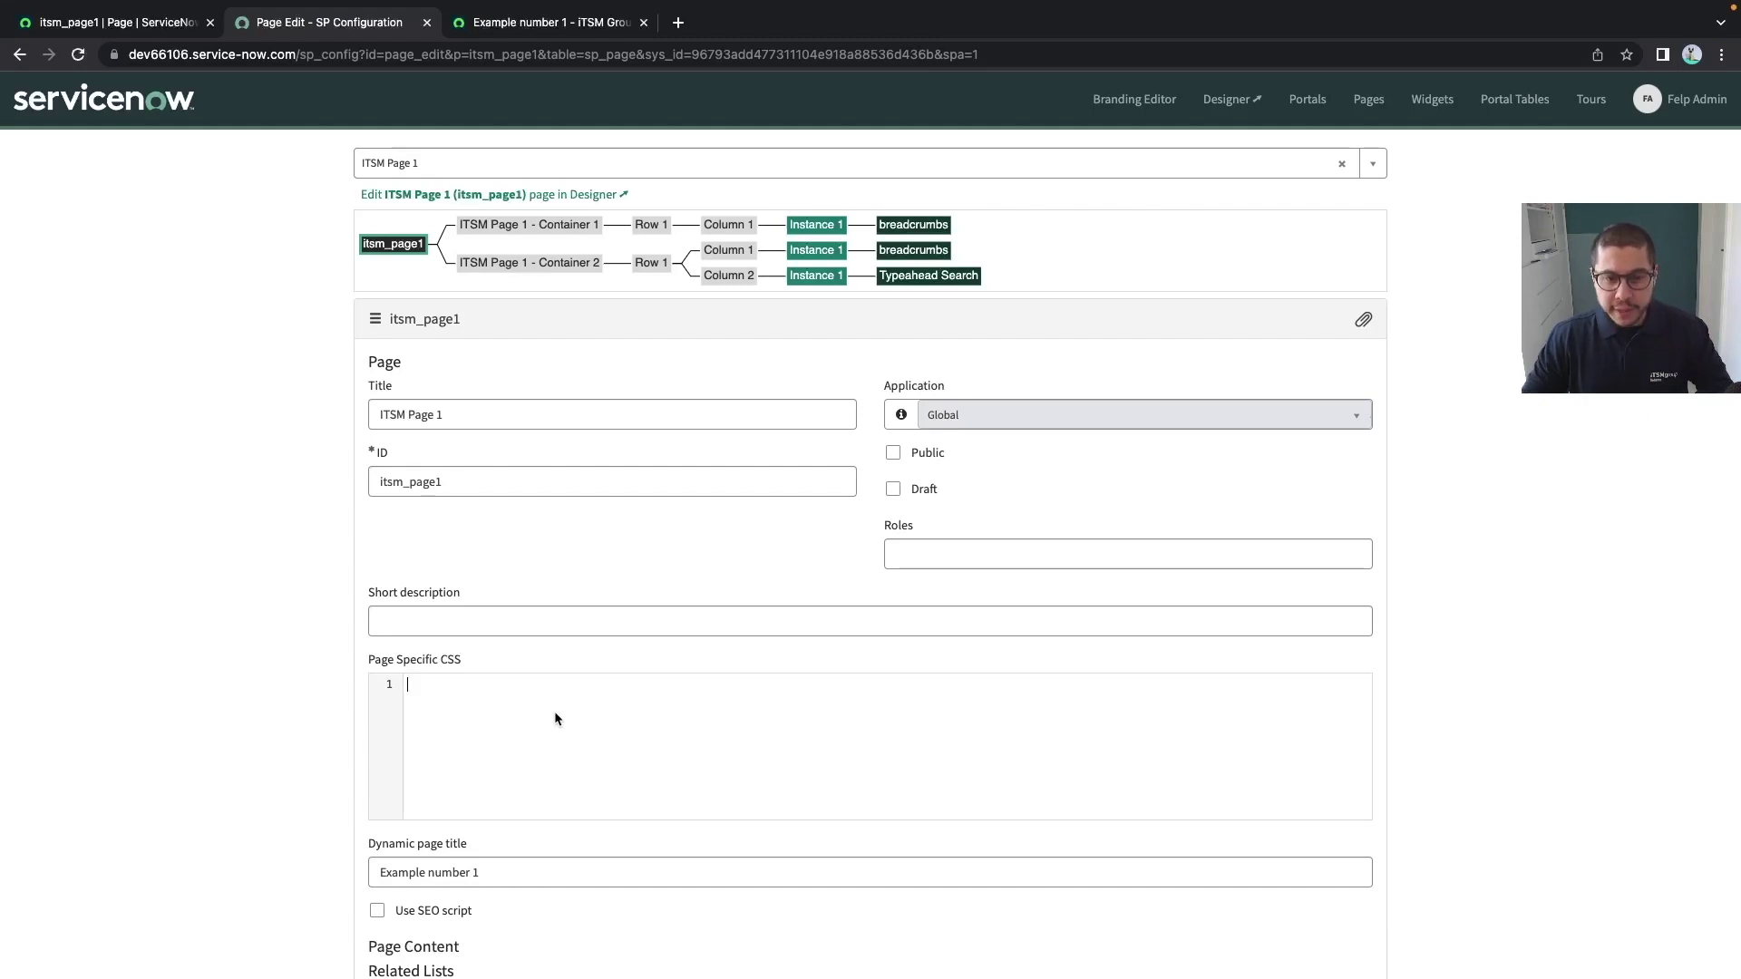
Inspect both breadcrumb rows on the live 'Example number 1' page with DevTools
{"action": "left_click", "coordinate": [515, 19]}
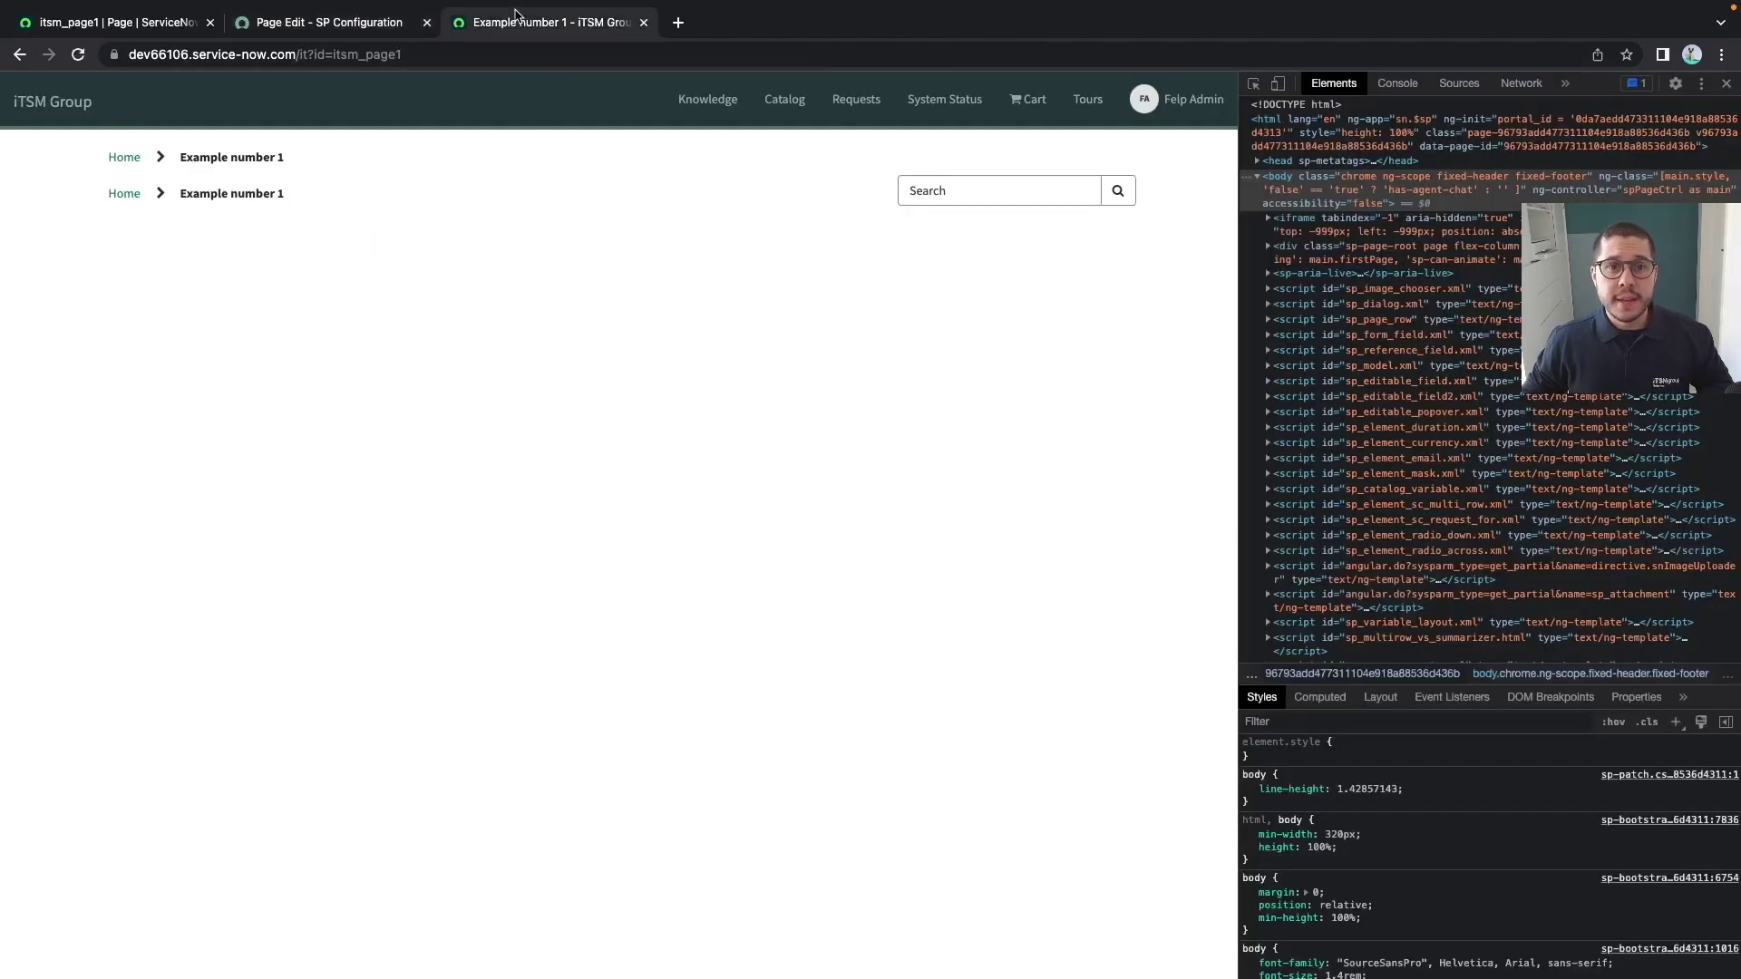
{"action": "key", "text": "super+shift+c"}
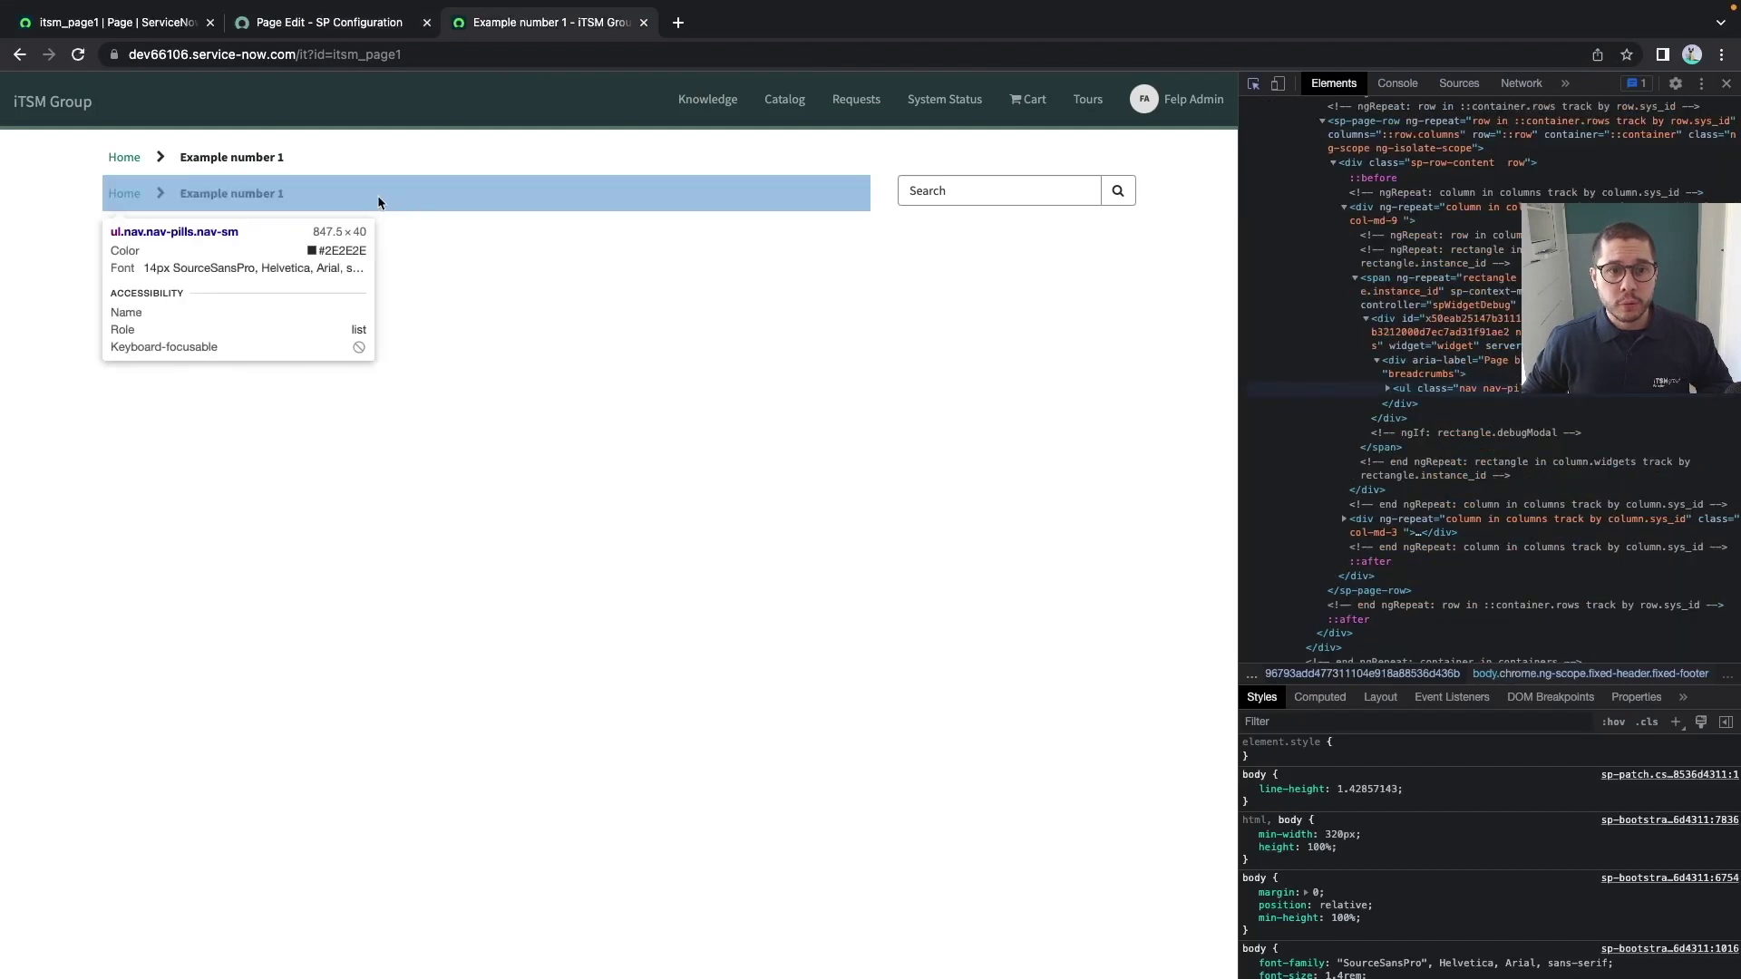
{"action": "left_click", "coordinate": [377, 196]}
{"action": "key", "text": "super+shift+c"}
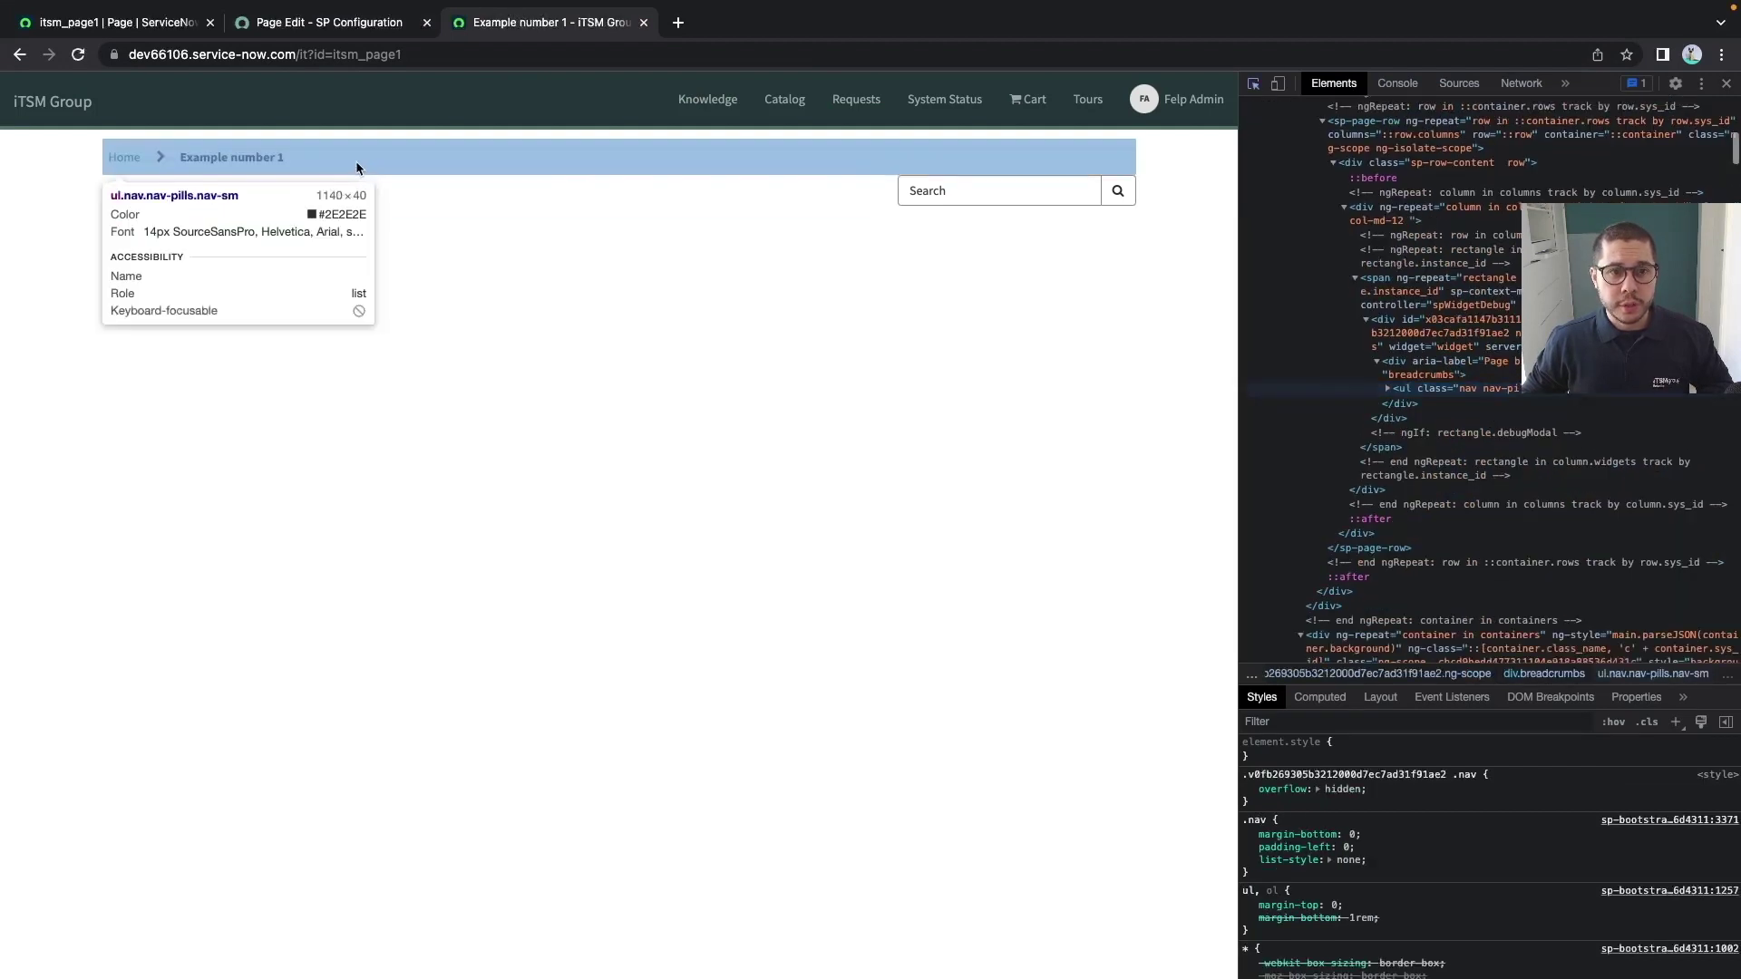
{"action": "left_click", "coordinate": [368, 165]}
{"action": "key", "text": "super+shift+c"}
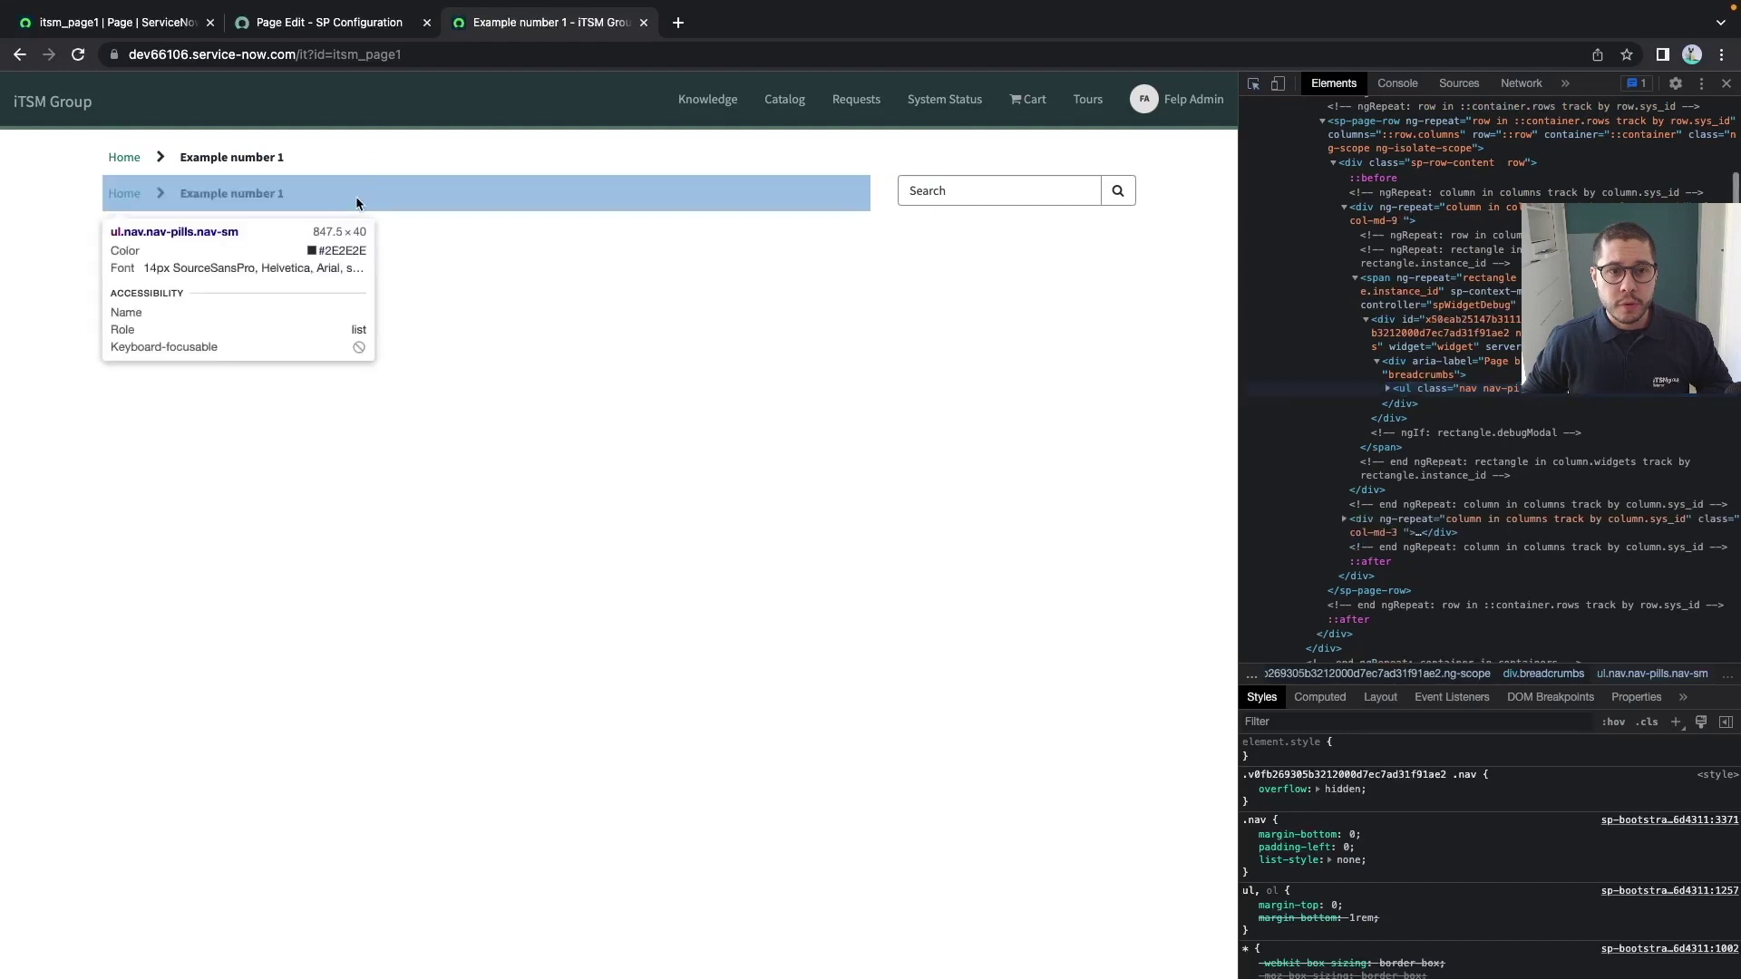
{"action": "left_click", "coordinate": [356, 196]}
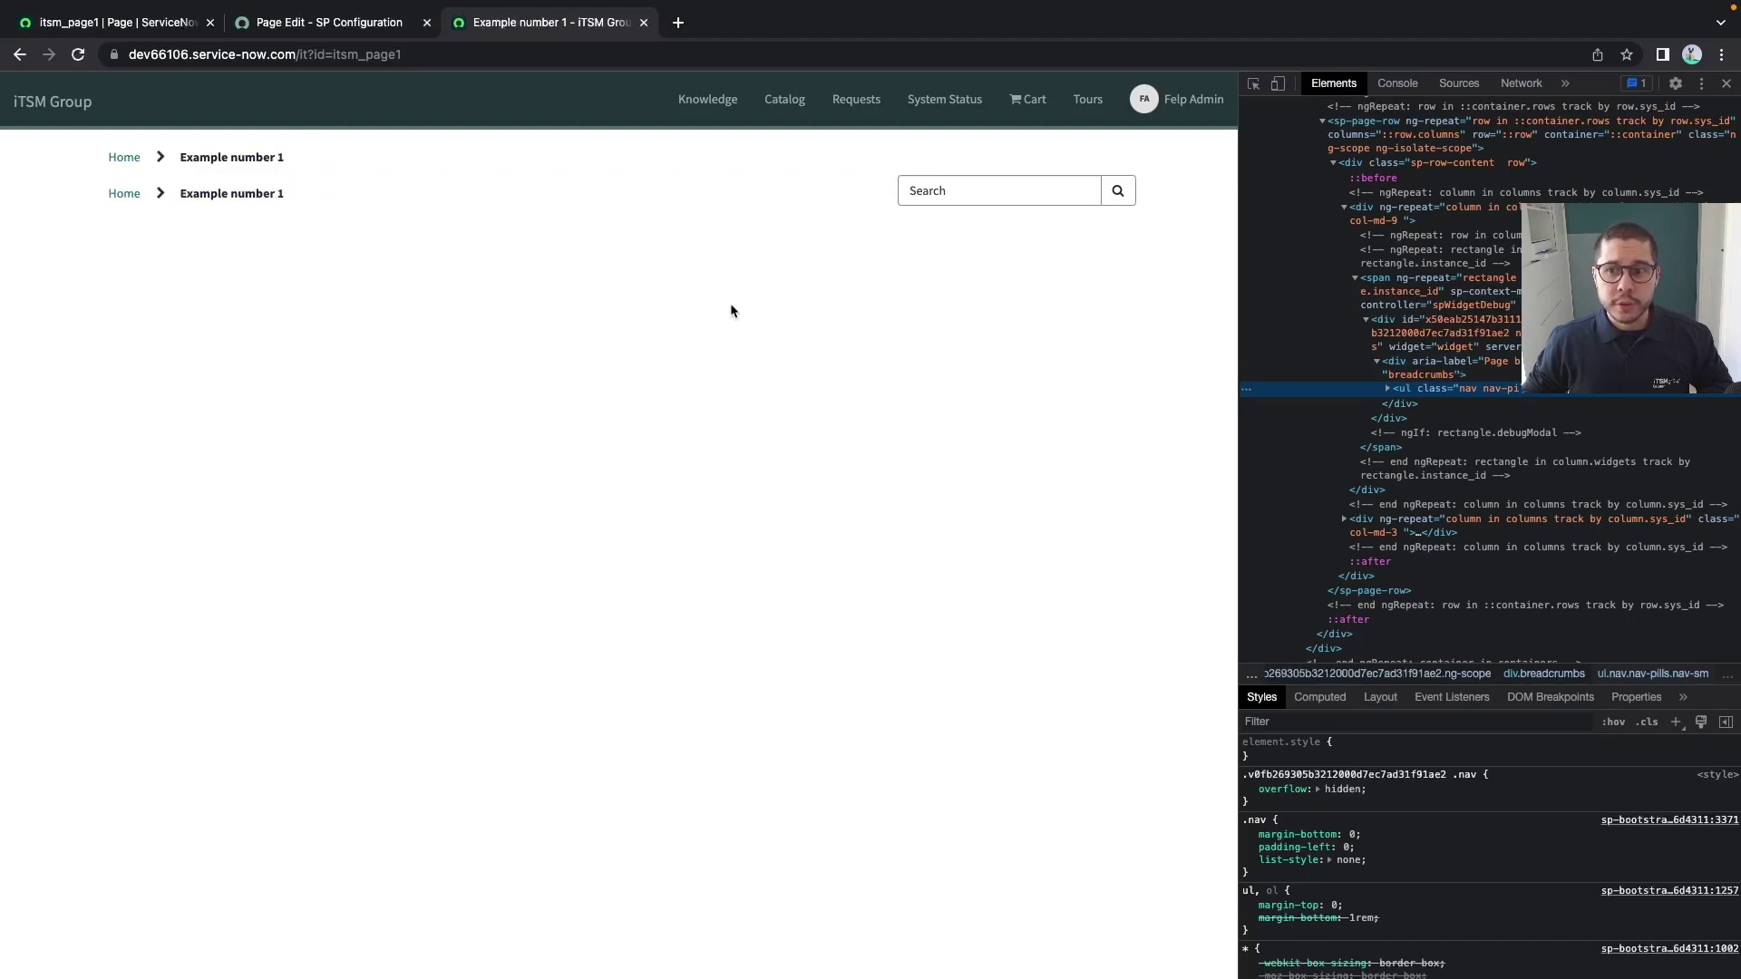
Expand the breadcrumbs ul and take its 'nav nav-pills' classes into the Page Specific CSS field
{"action": "double_click", "coordinate": [1472, 397]}
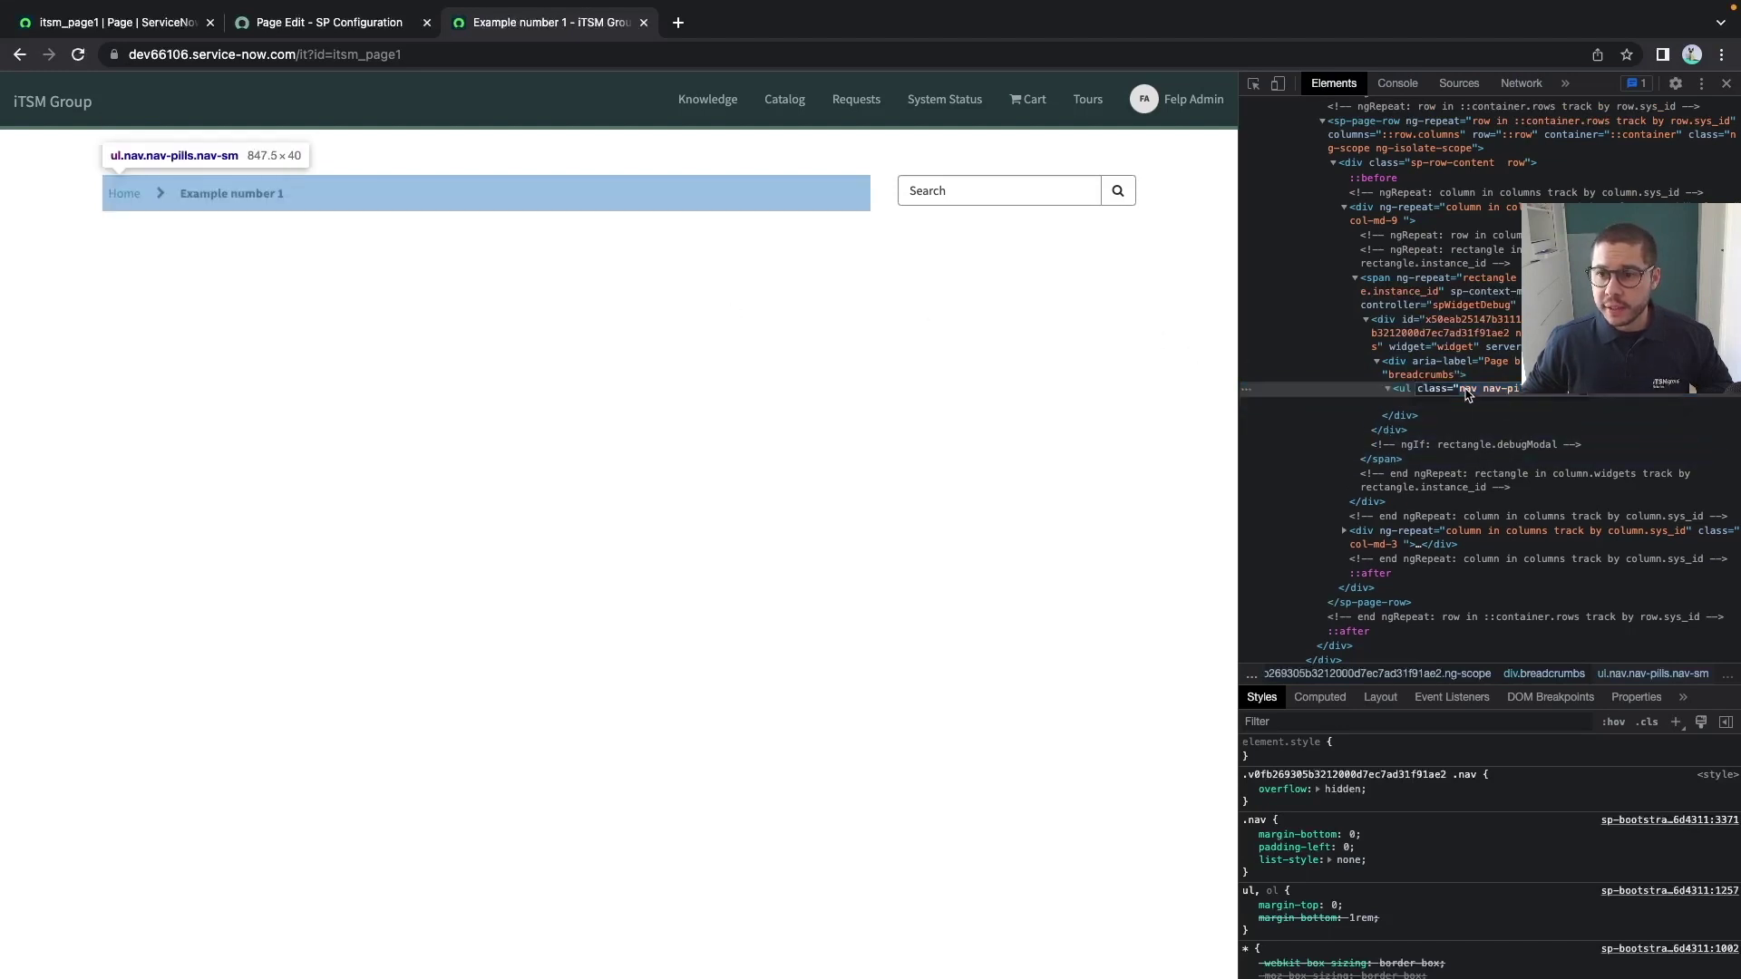
{"action": "double_click", "coordinate": [1470, 395]}
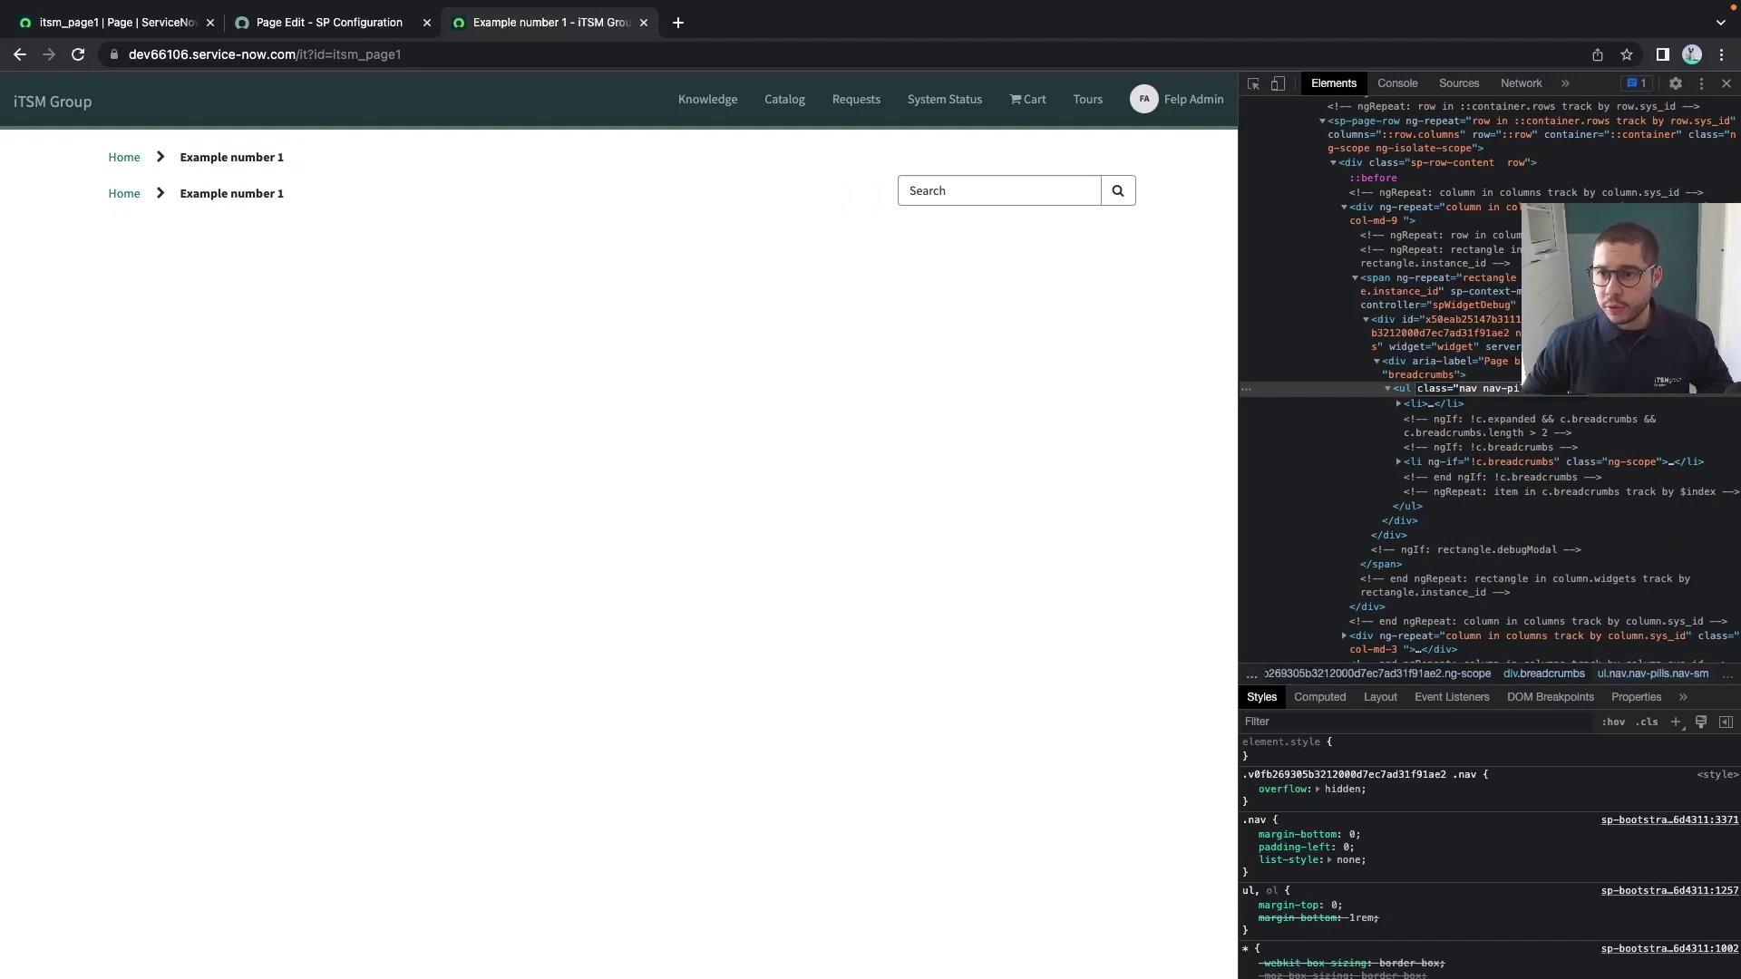
{"action": "key", "text": "ctrl+shift+Tab"}
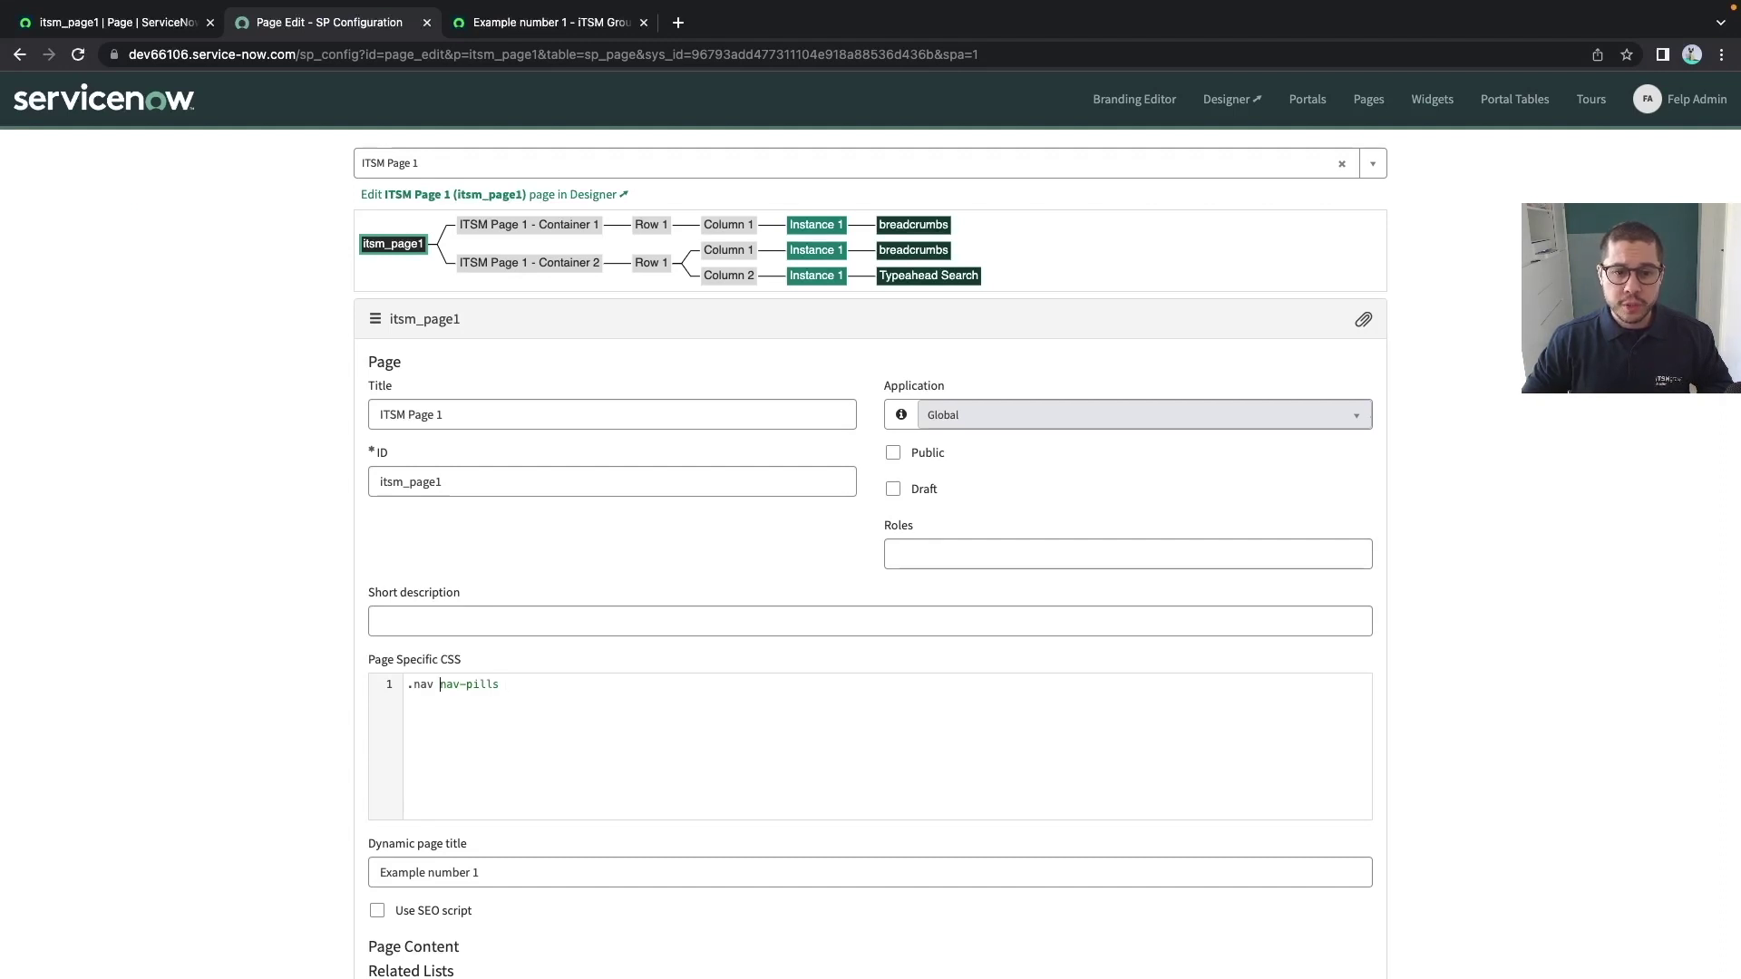
Write the rule .nav.nav-pills { background-color: red !important; } as page CSS and save
{"action": "key", "text": "Left"}
{"action": "key", "text": "Left"}
{"action": "key", "text": "Left"}
{"action": "key", "text": "BackSpace"}
{"action": "type", "text": "."}
{"action": "key", "text": "End"}
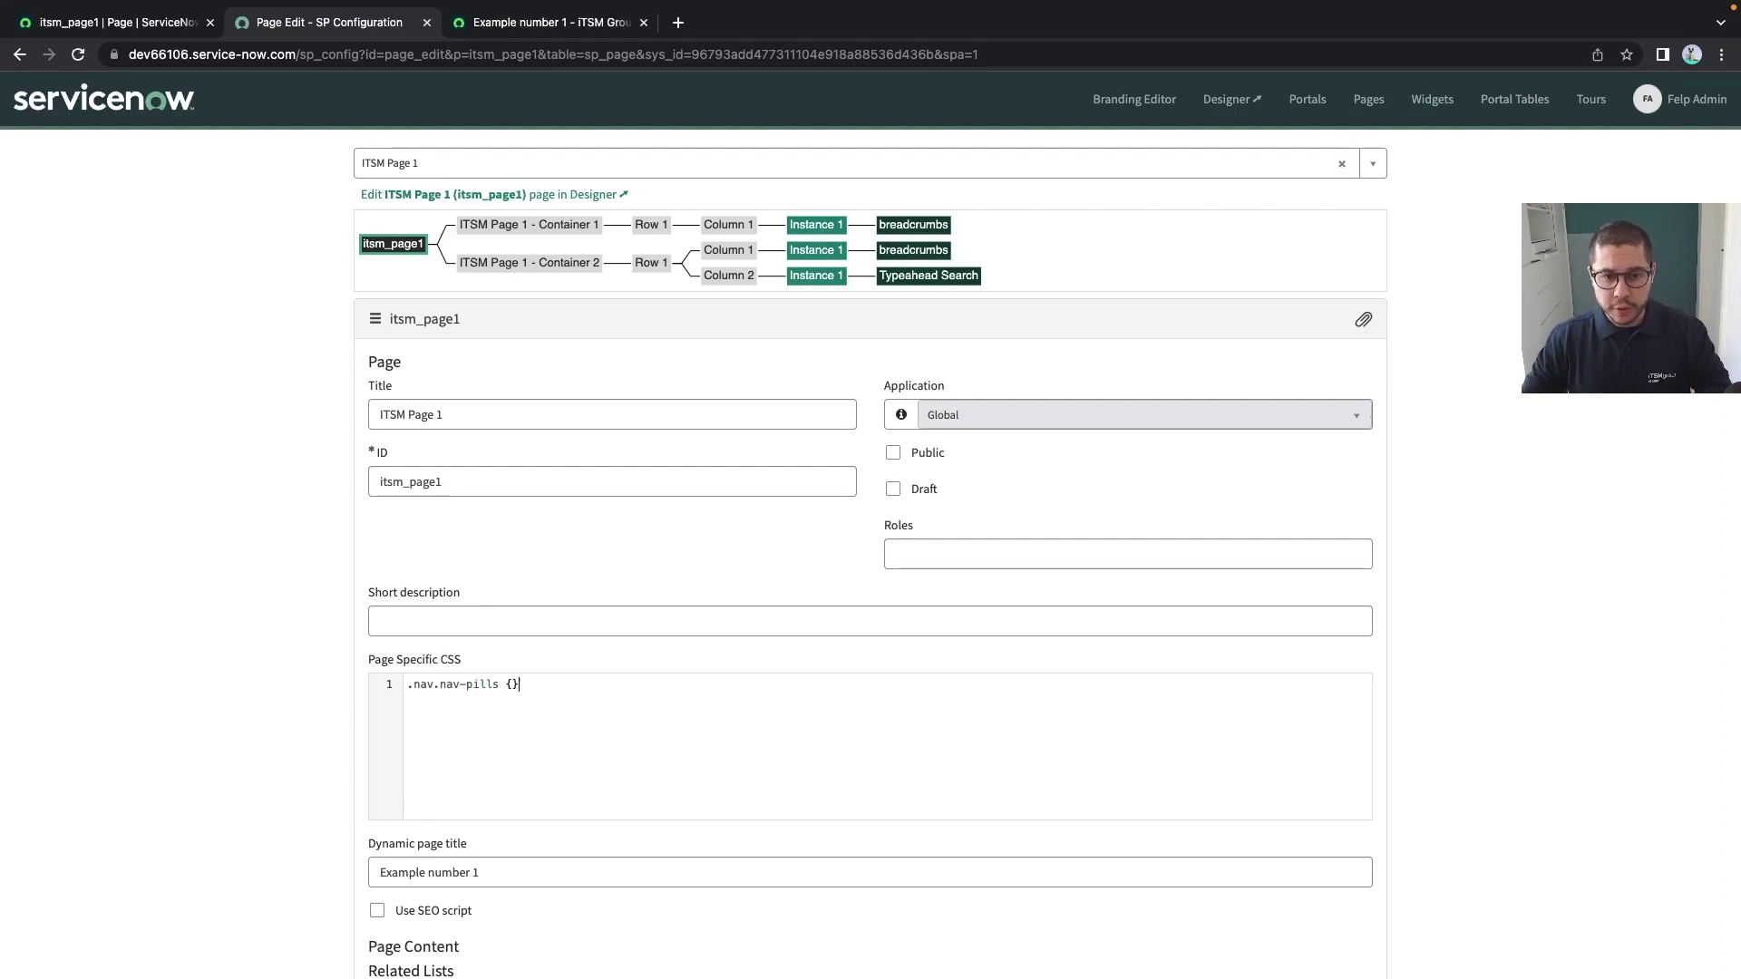
{"action": "key", "text": "Return"}
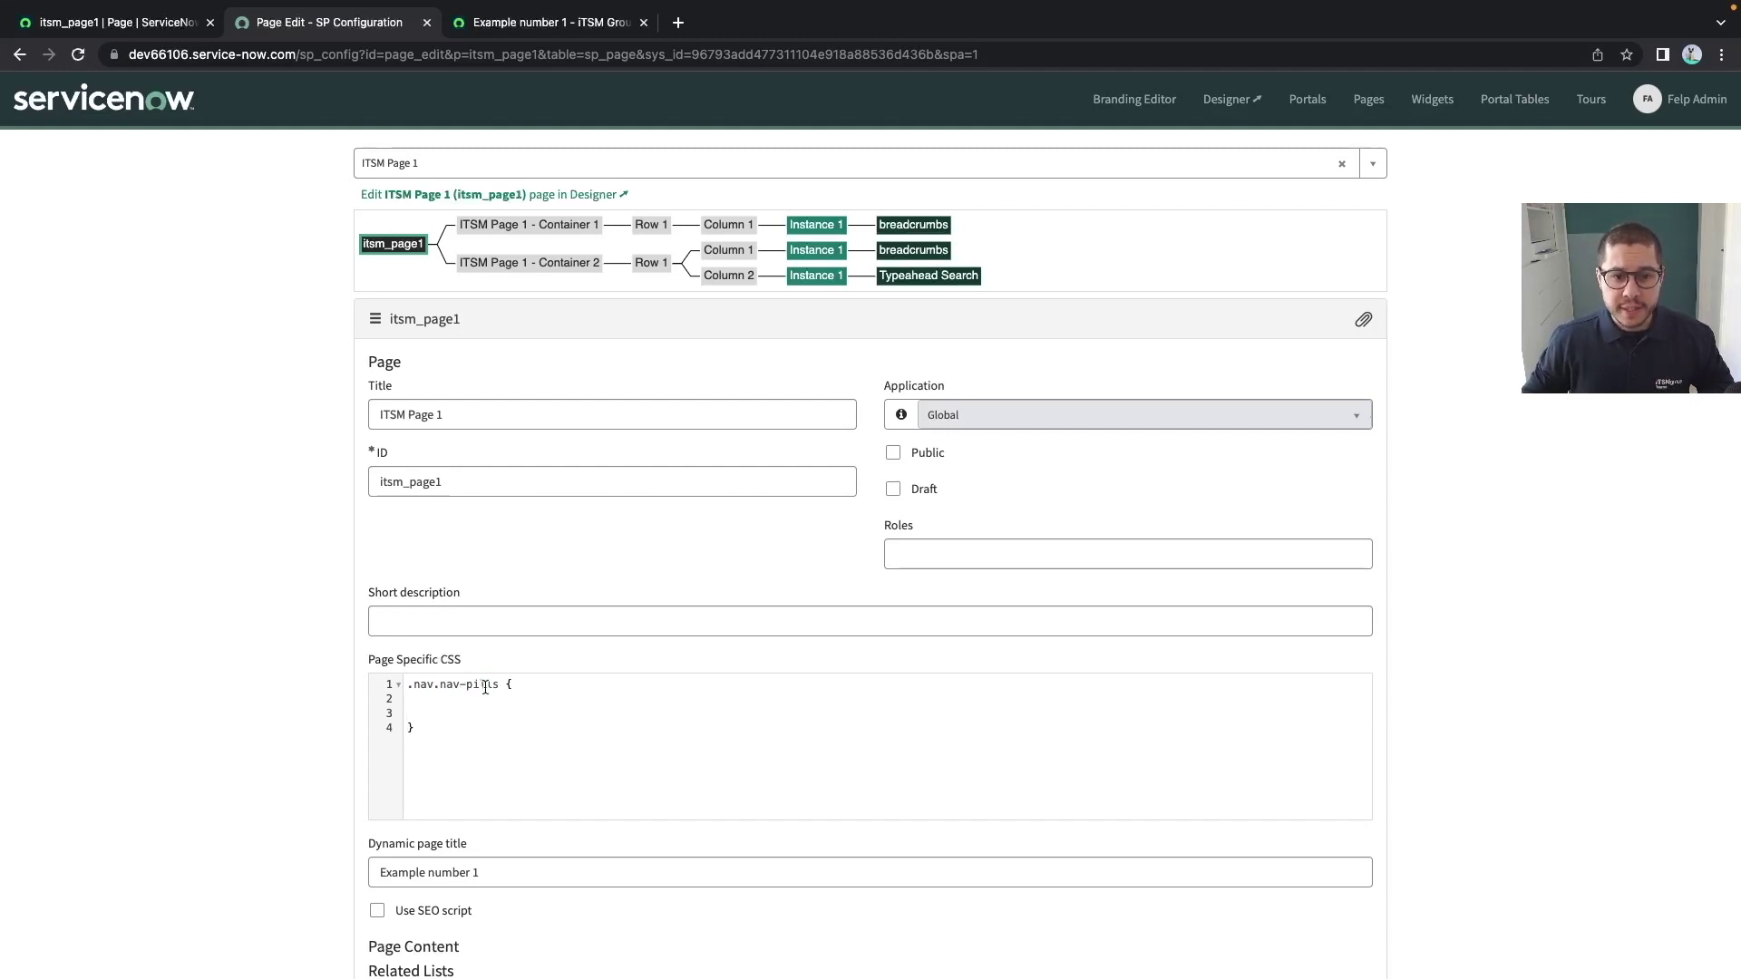
{"action": "left_click", "coordinate": [454, 692]}
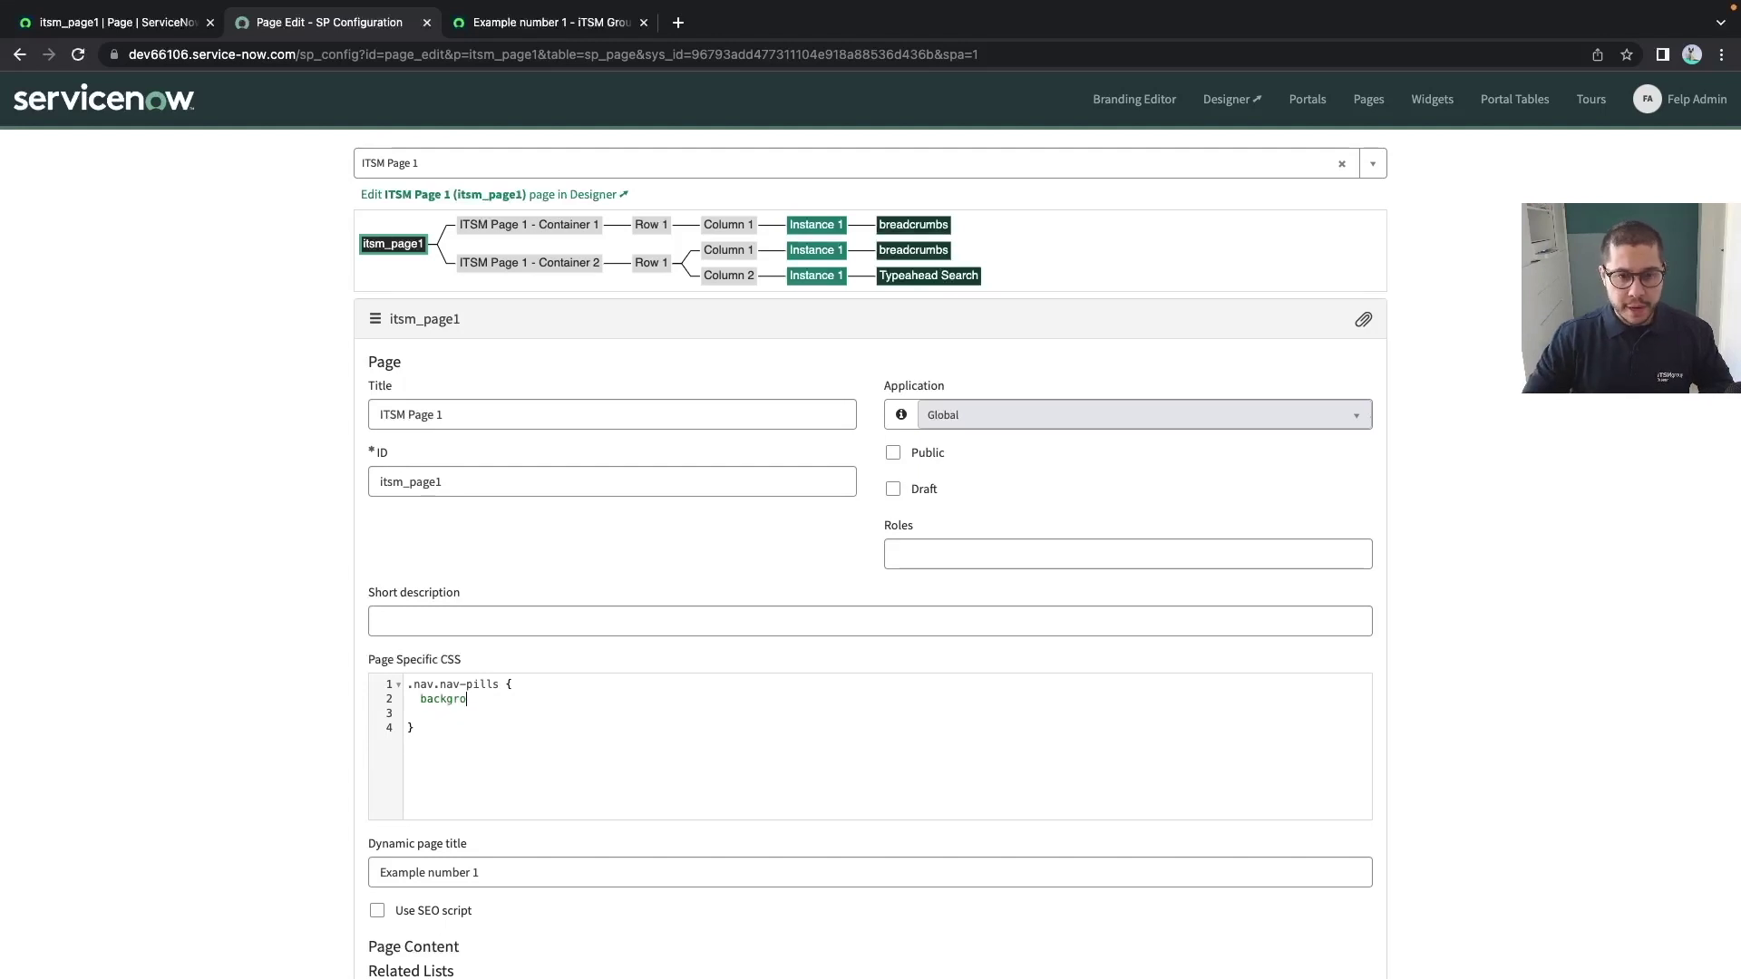
{"action": "type", "text": "background-color: red"}
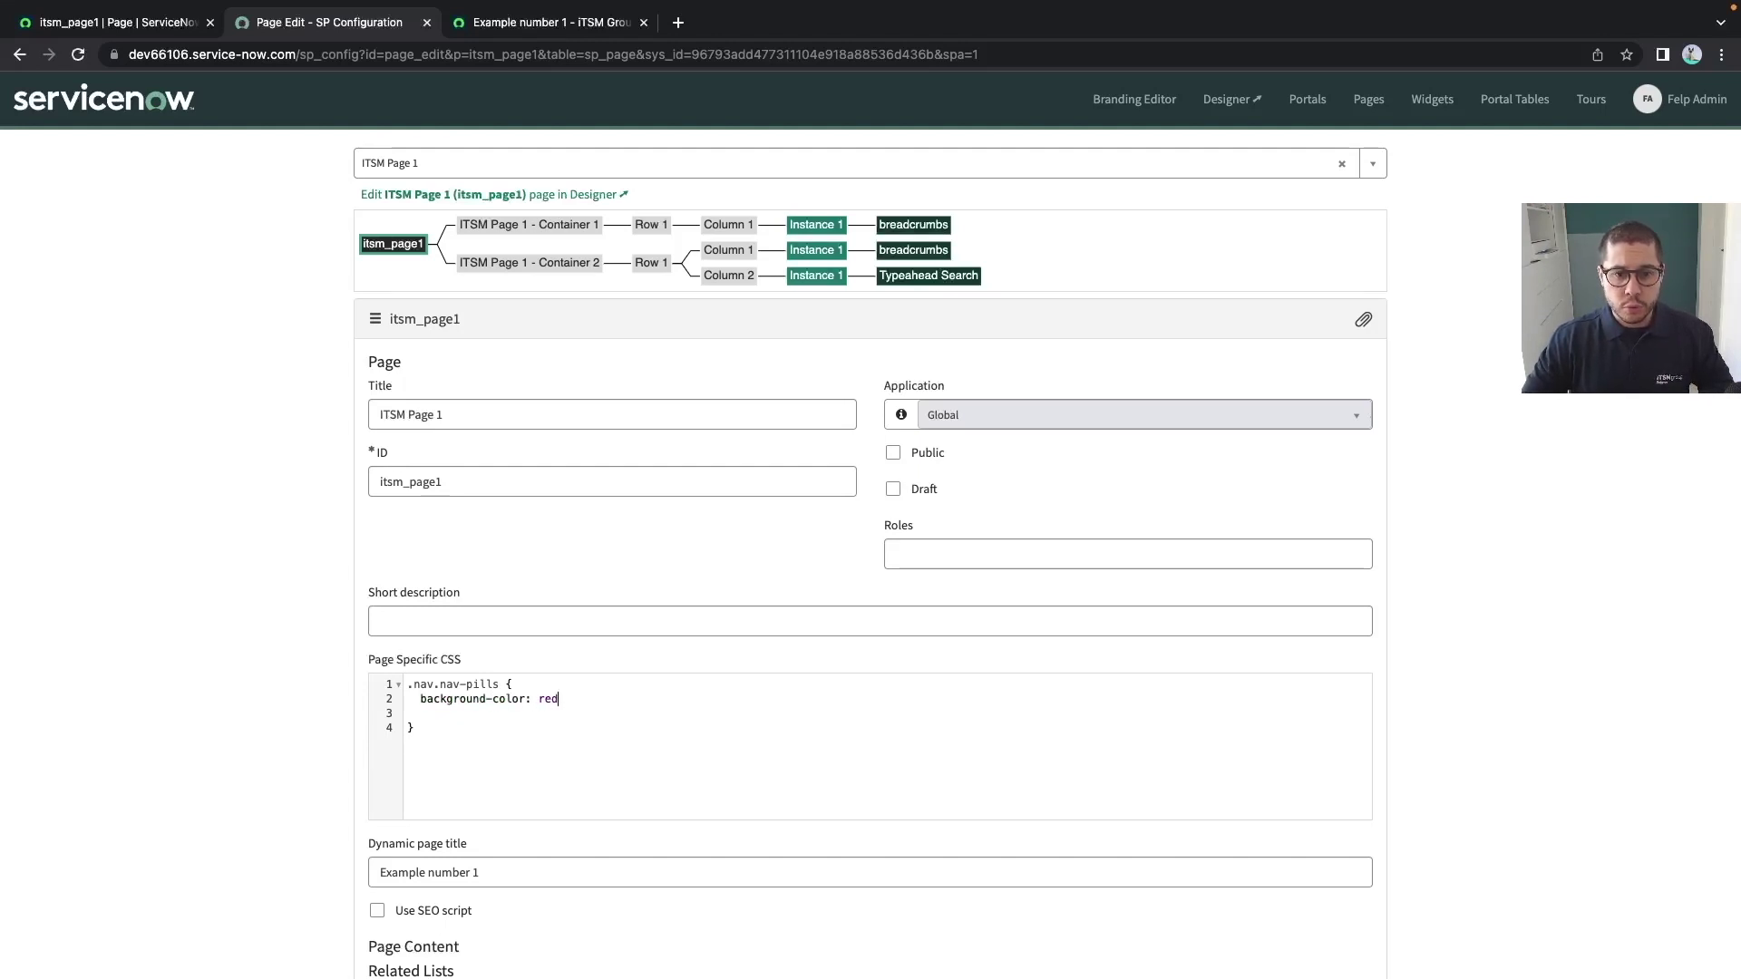
{"action": "type", "text": " !important;"}
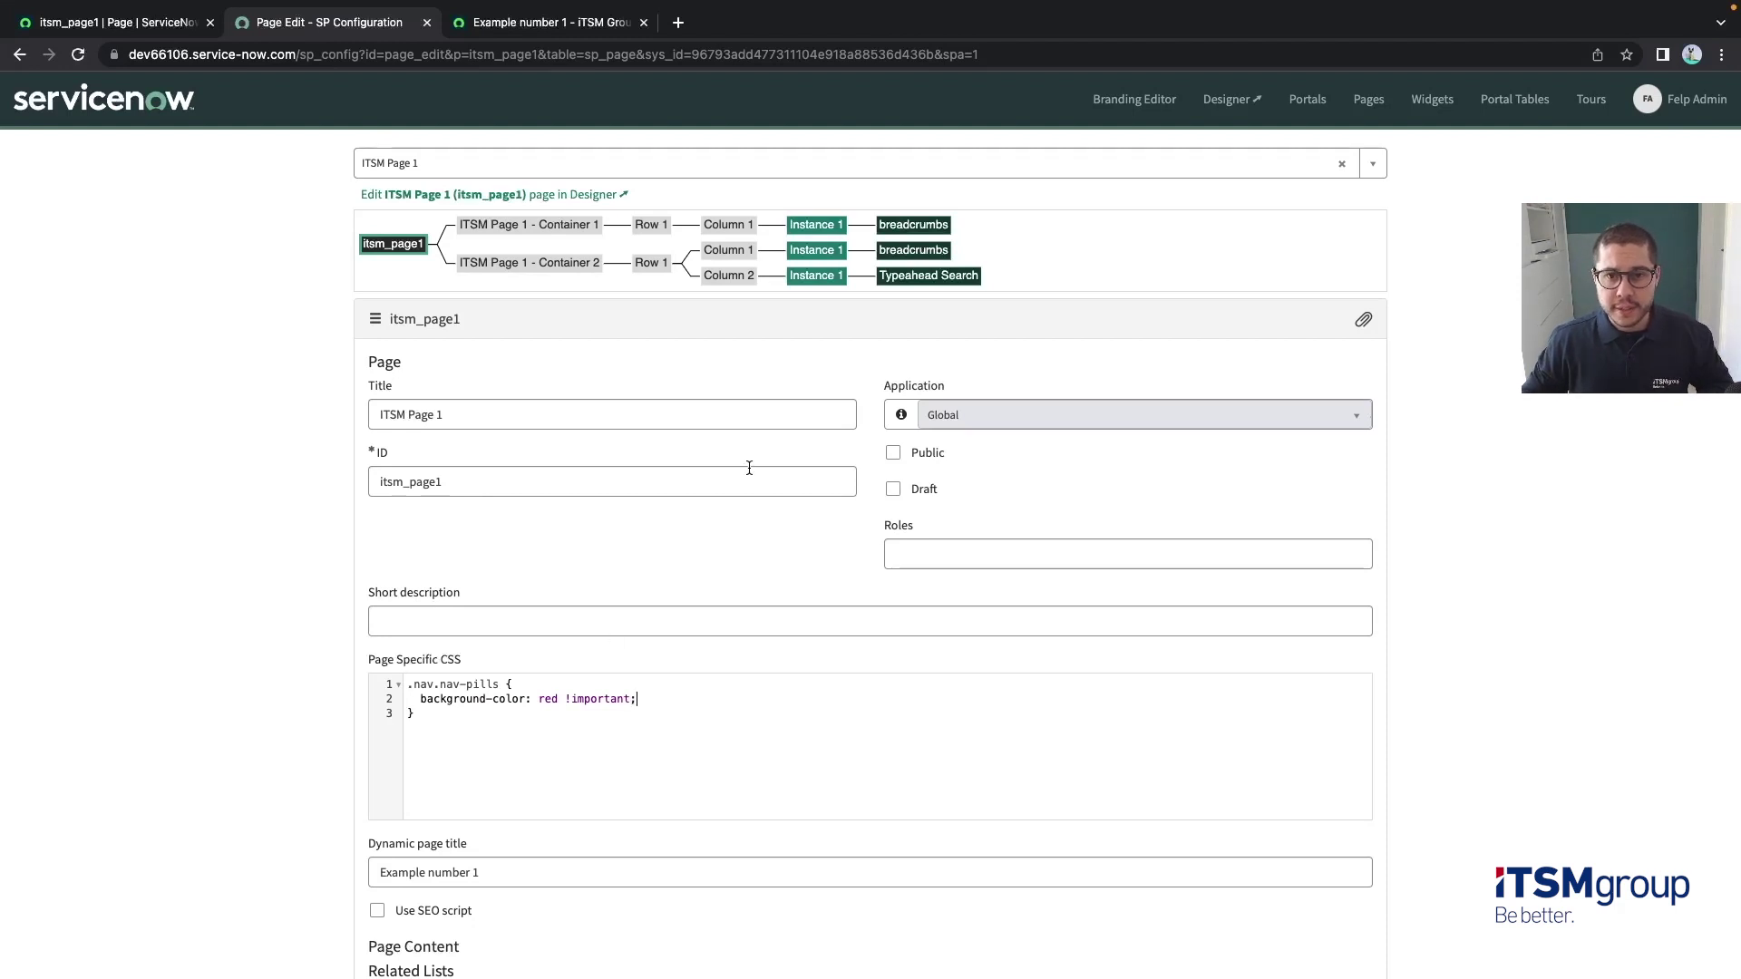
{"action": "key", "text": "ctrl+s"}
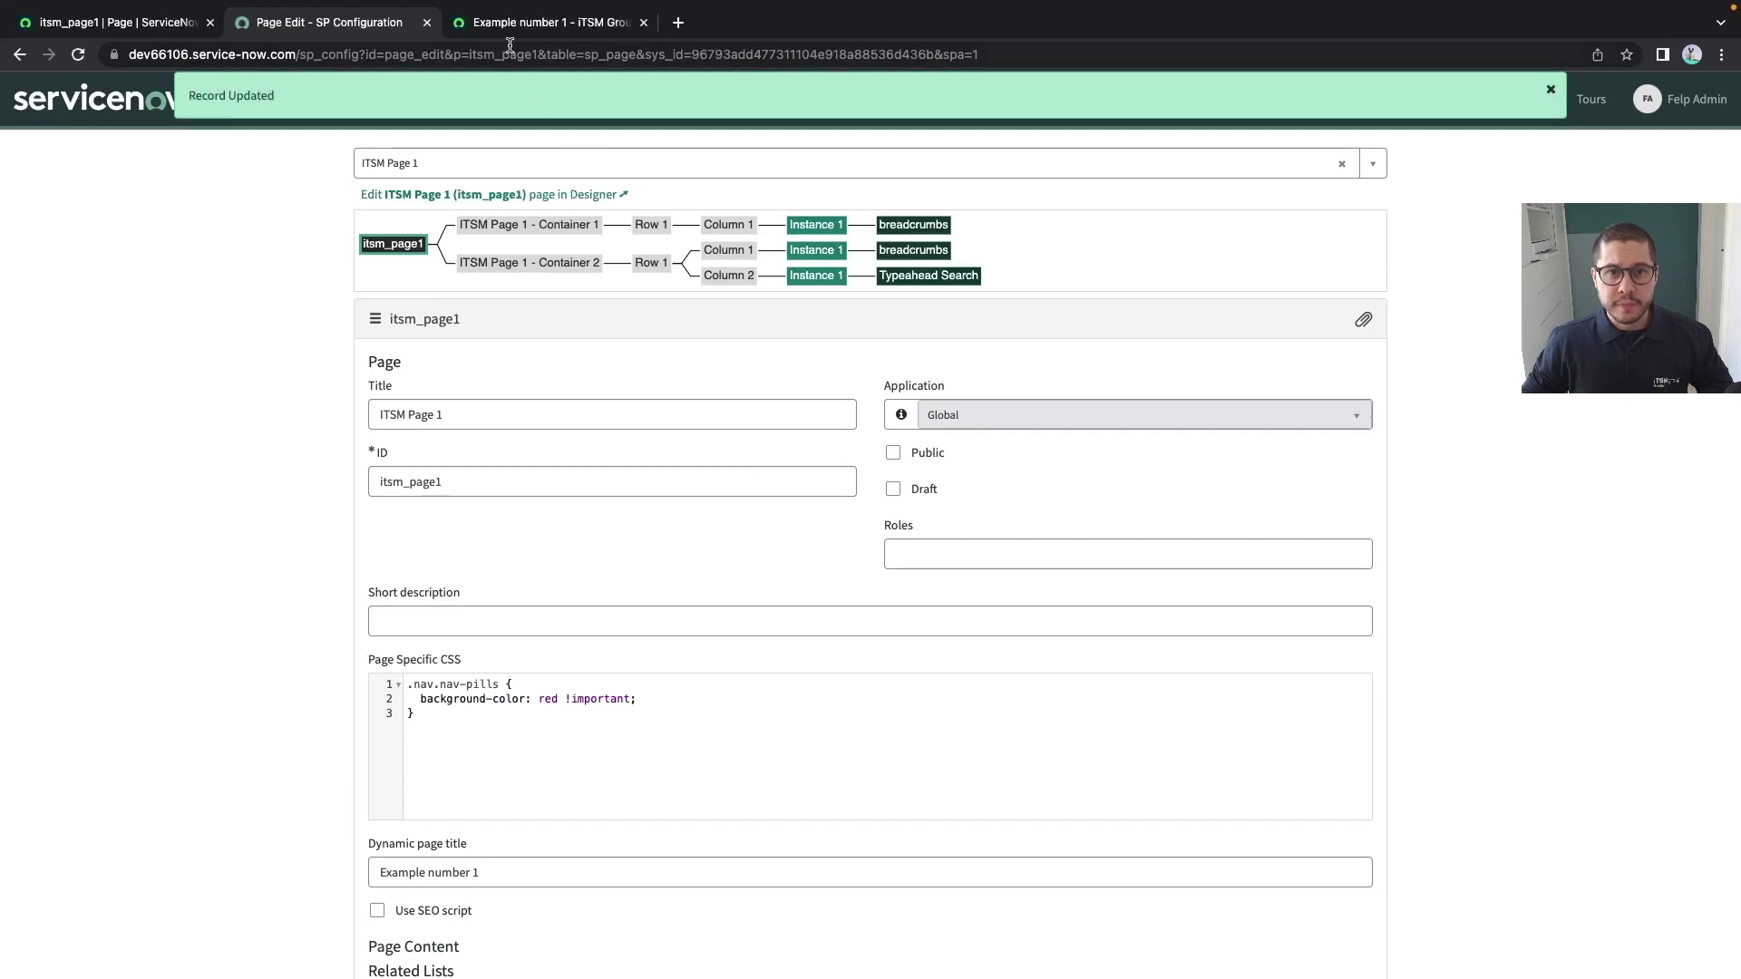
{"action": "scroll", "coordinate": [684, 383], "scroll_direction": "down", "scroll_amount": 3}
Reload the live ITSM Page 1 to see both breadcrumb bars turn red, then return to the editor
{"action": "key", "text": "ctrl+Tab"}
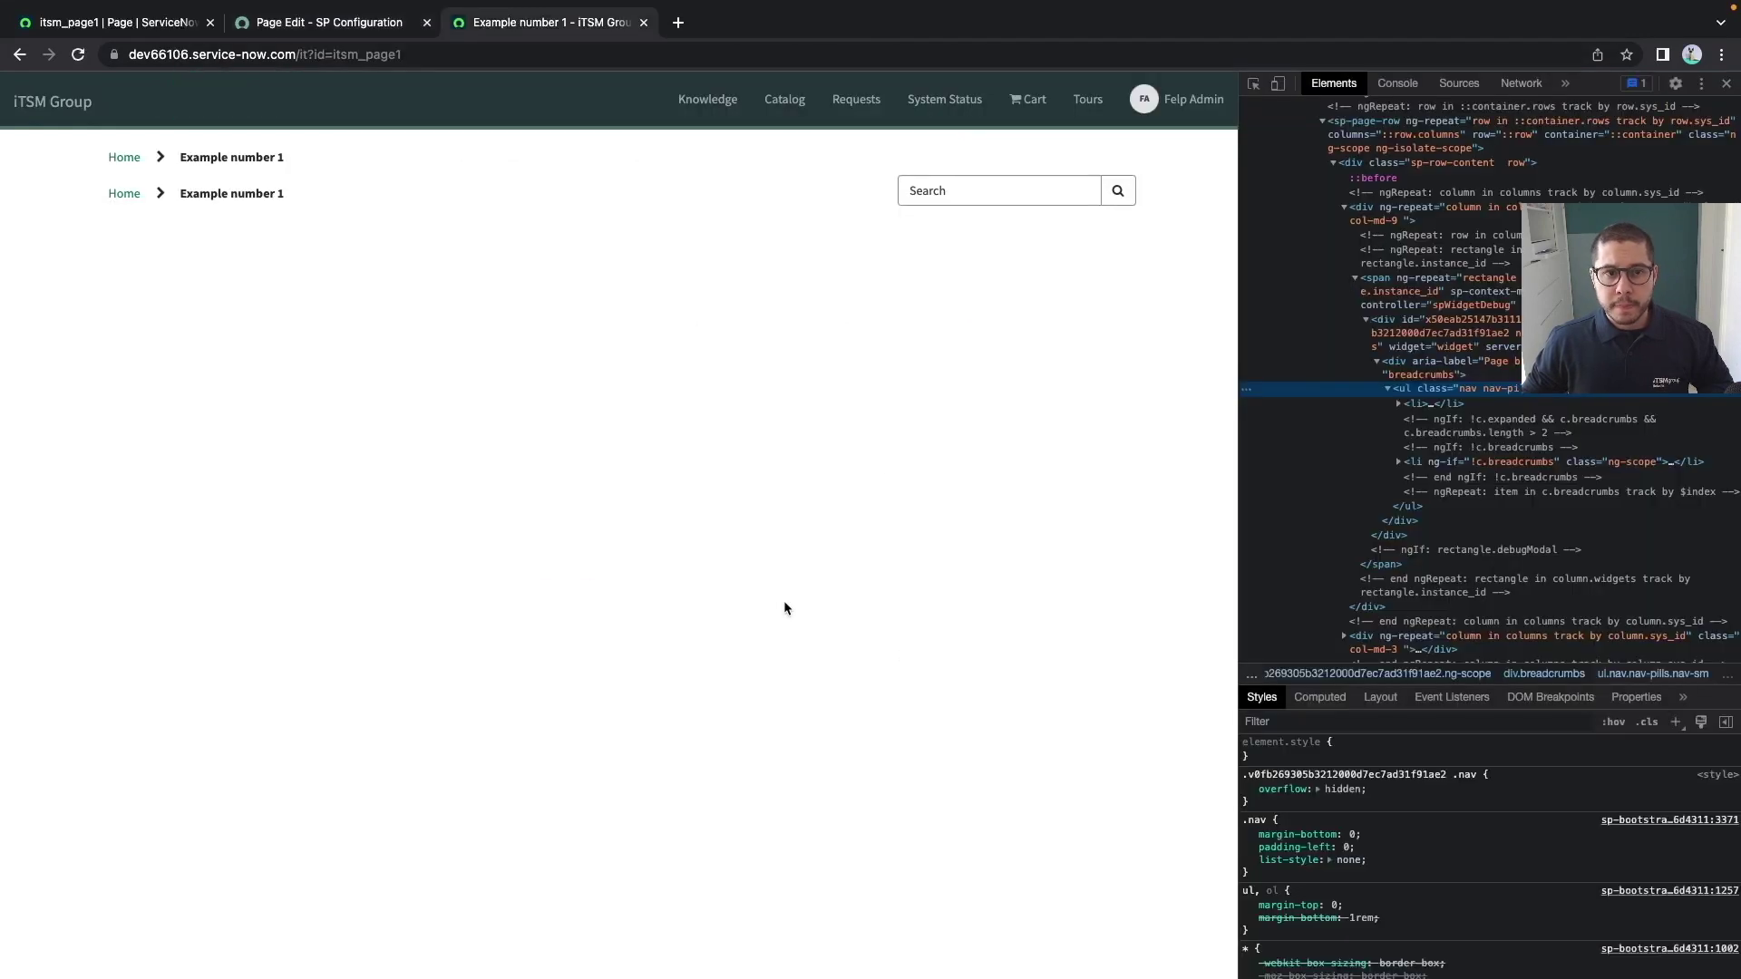
{"action": "key", "text": "ctrl+r"}
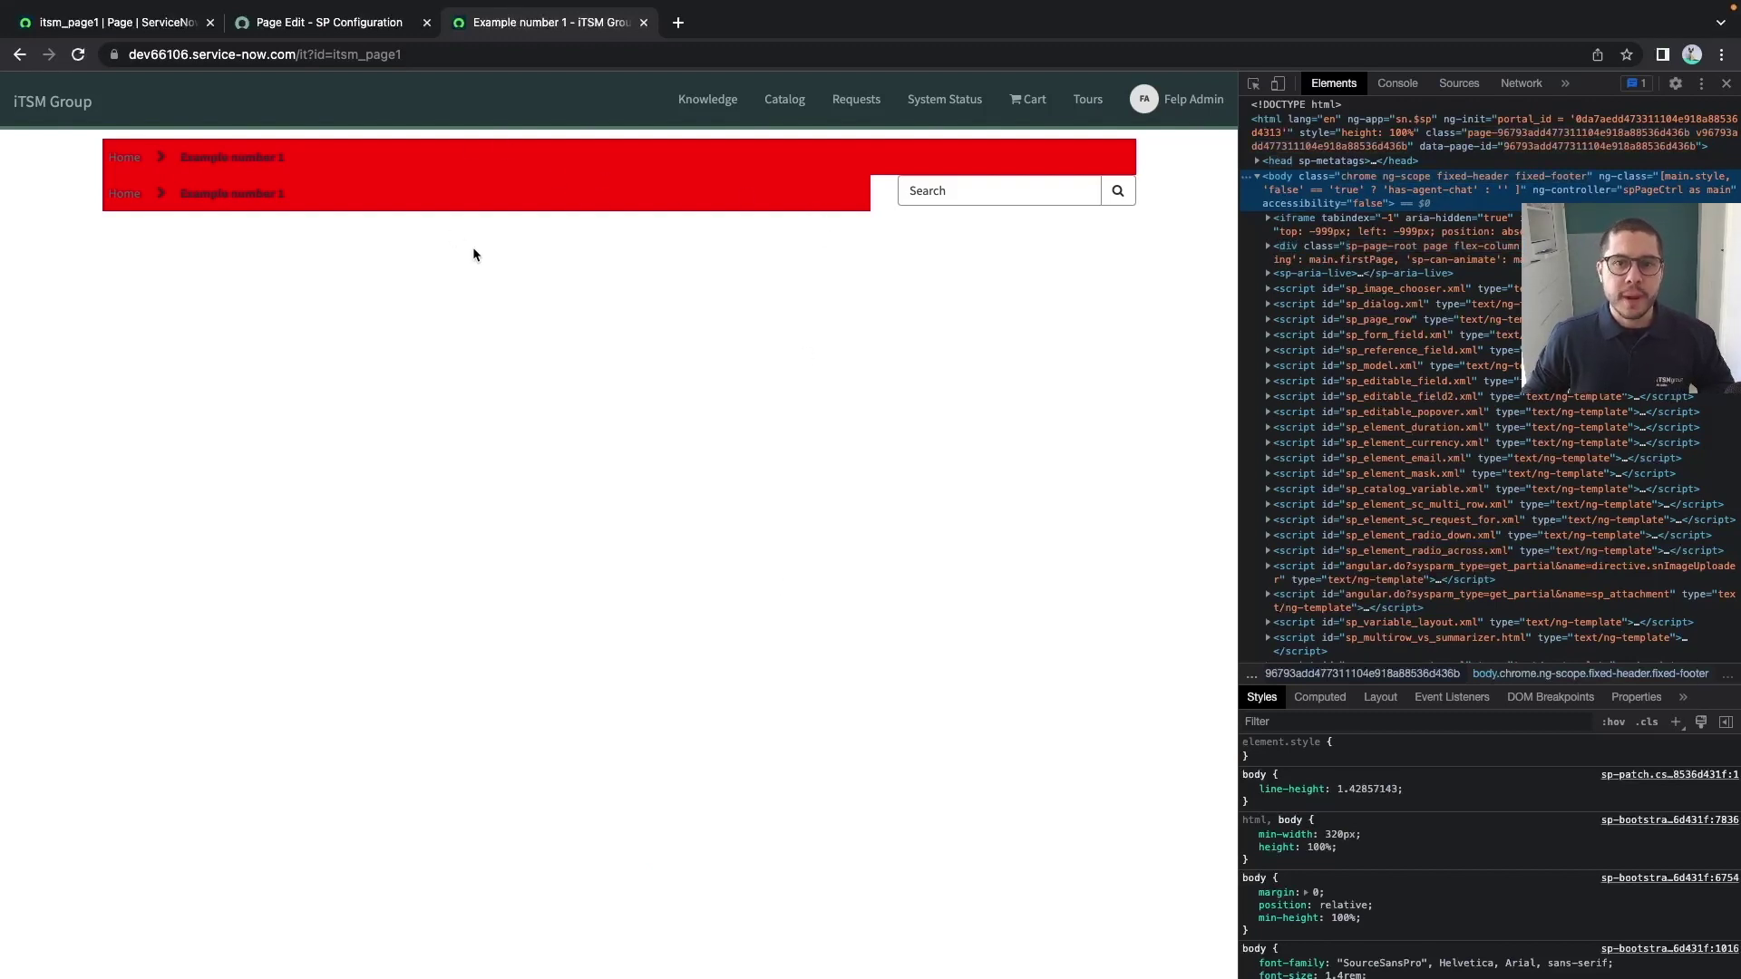
{"action": "key", "text": "ctrl+shift+Tab"}
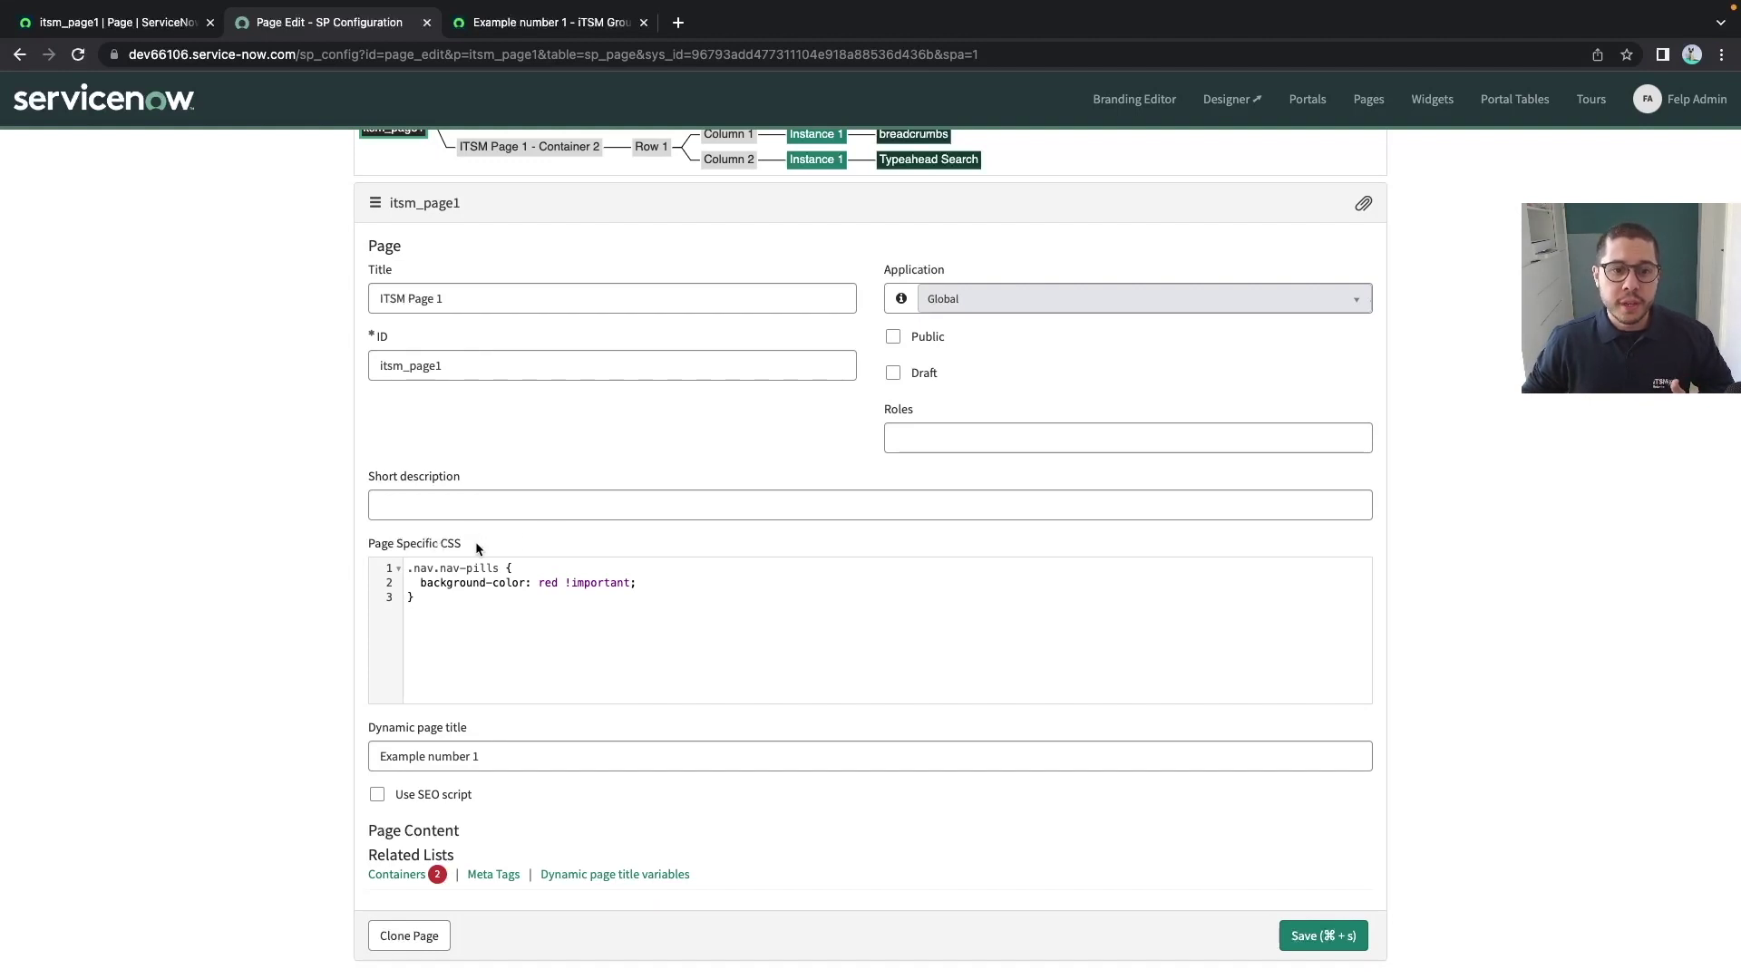
Highlight the Page Specific CSS field, then go back to the classic ITSM Page 1 form
{"action": "left_click_drag", "start_coordinate": [368, 544], "coordinate": [487, 546]}
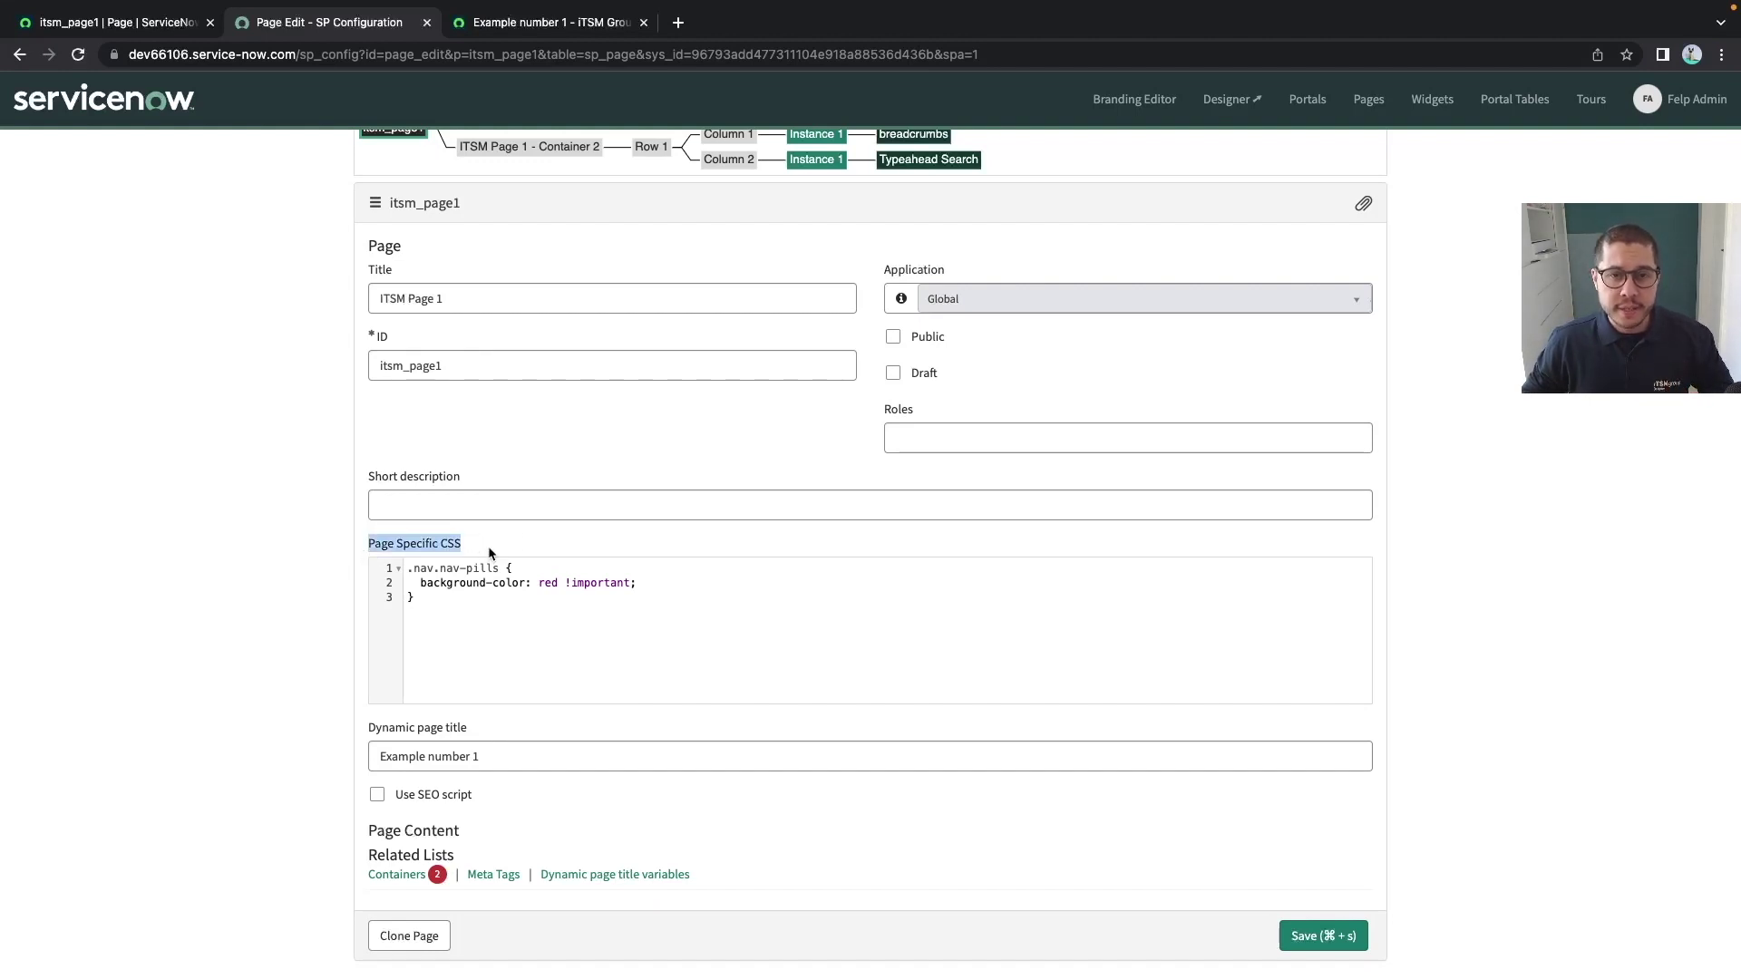
{"action": "key", "text": "ctrl+shift+Tab"}
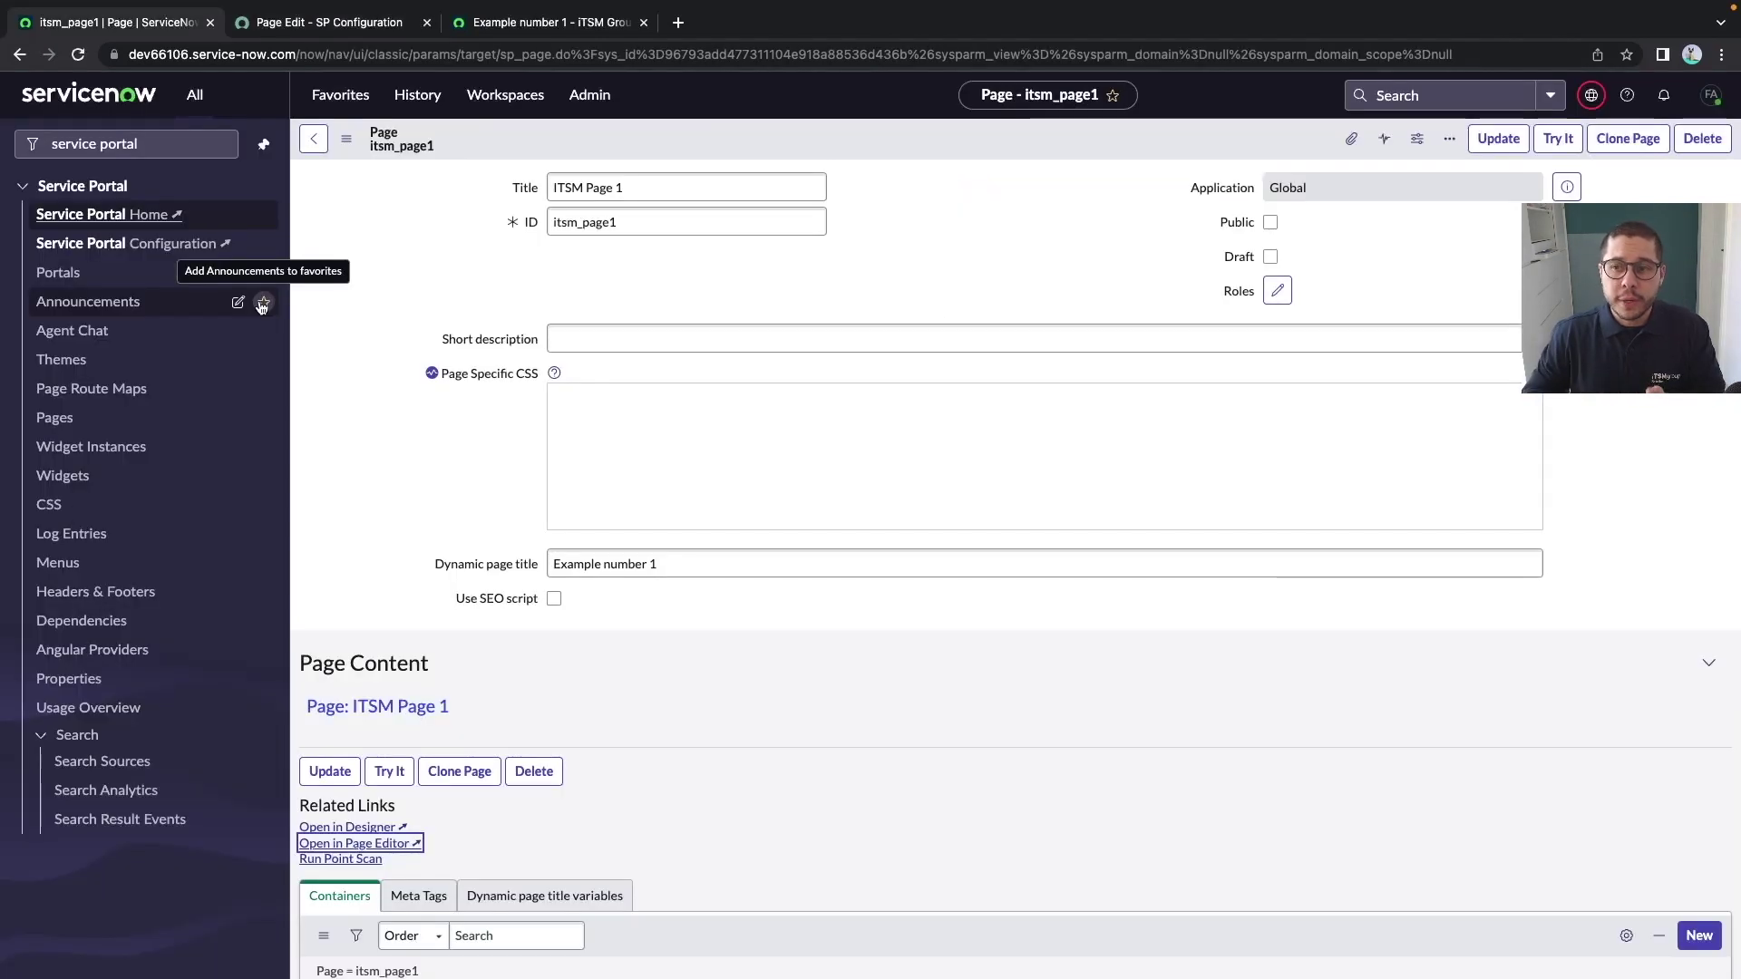